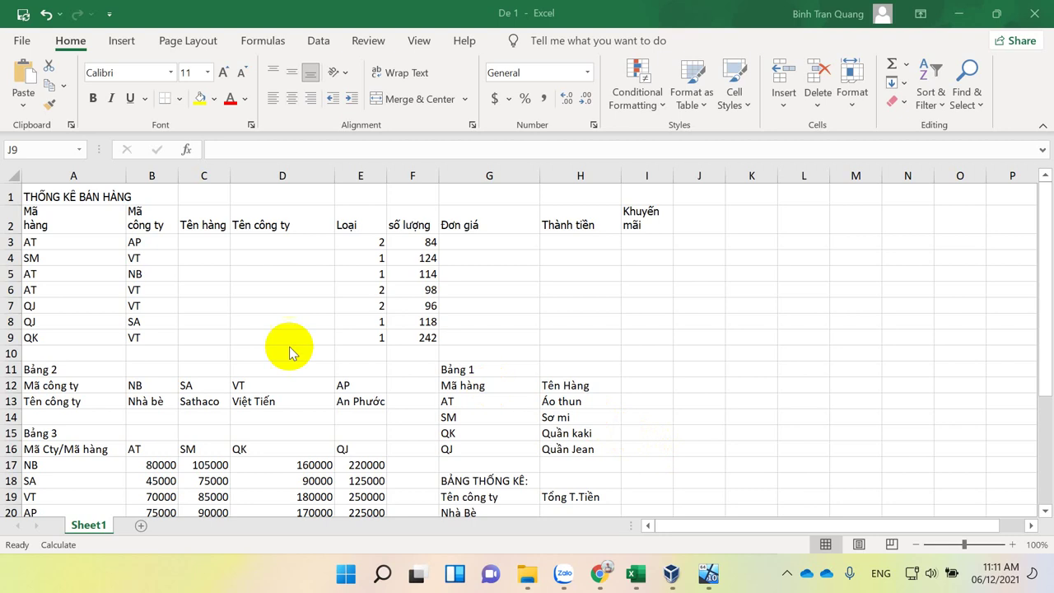
Step: Put All Borders on the sales table A2:I9
{"action": "left_click", "coordinate": [45, 217]}
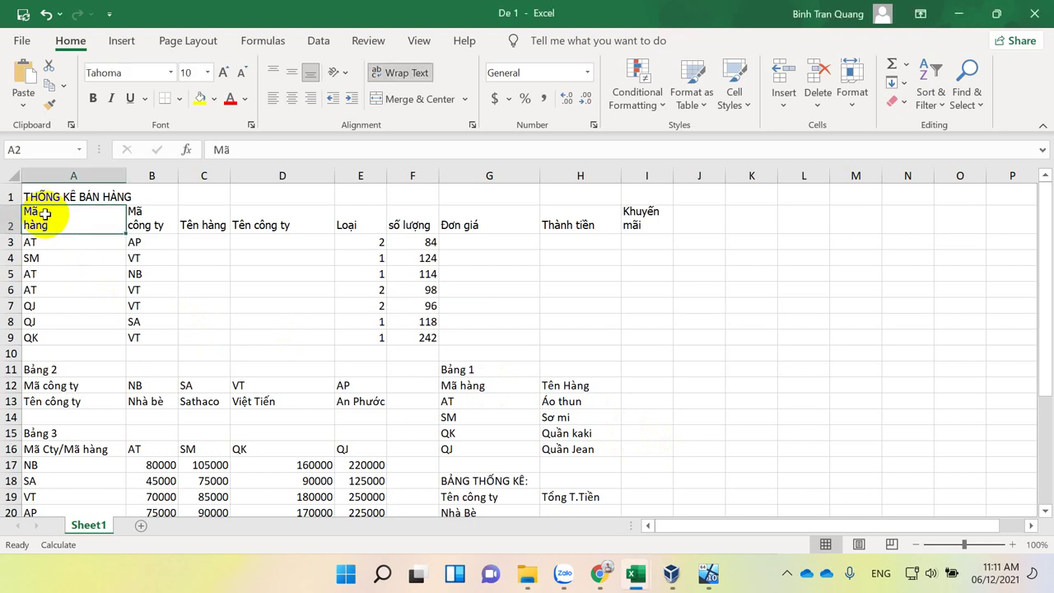
{"action": "mouse_move", "coordinate": [46, 216]}
{"action": "left_mouse_down"}
{"action": "mouse_move", "coordinate": [497, 266]}
{"action": "mouse_move", "coordinate": [642, 338]}
{"action": "left_mouse_up"}
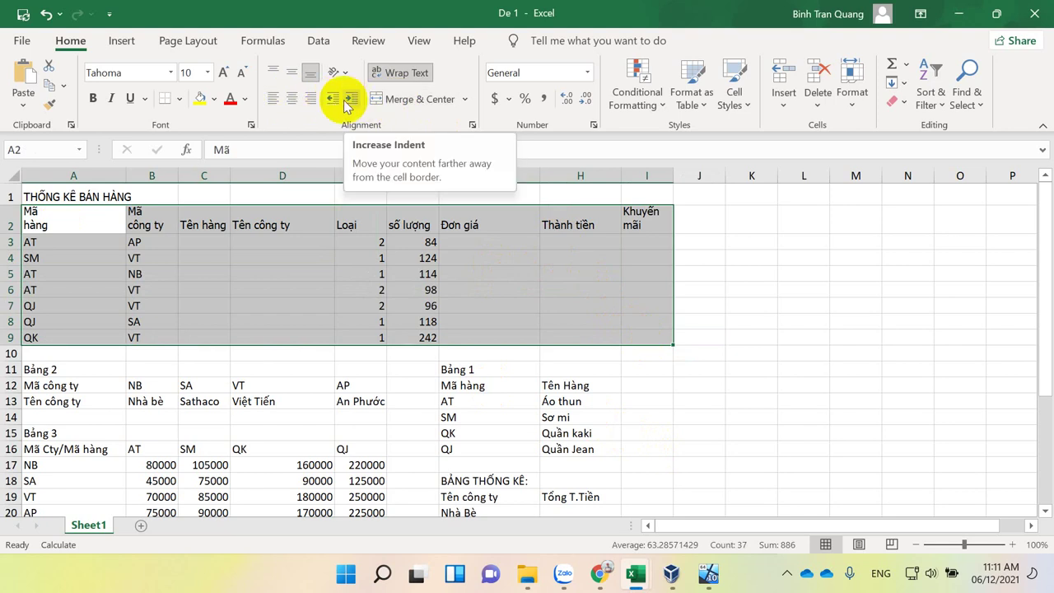
{"action": "left_click", "coordinate": [180, 99]}
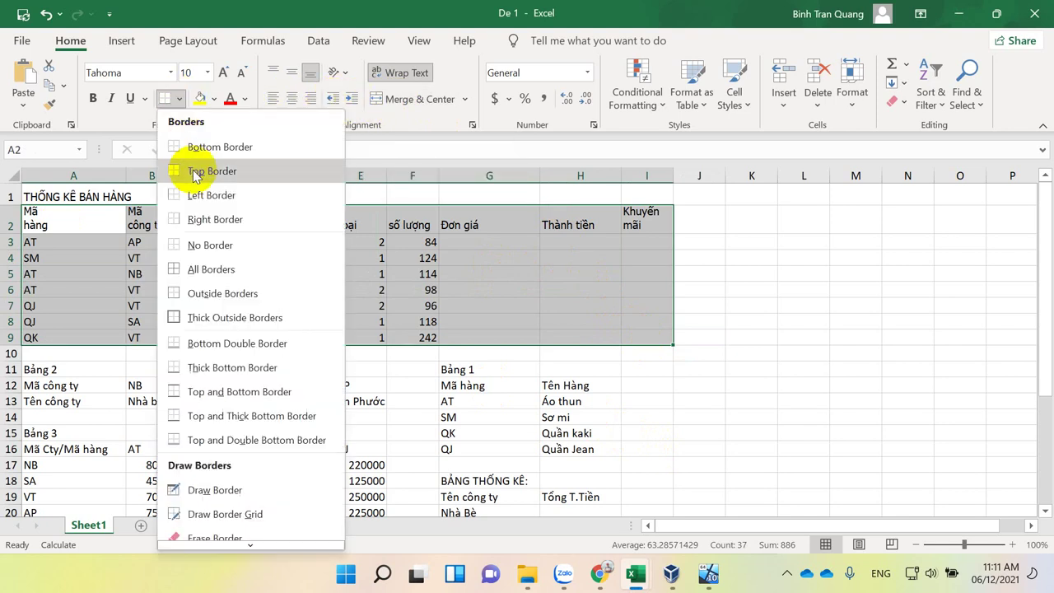
{"action": "left_click", "coordinate": [206, 270]}
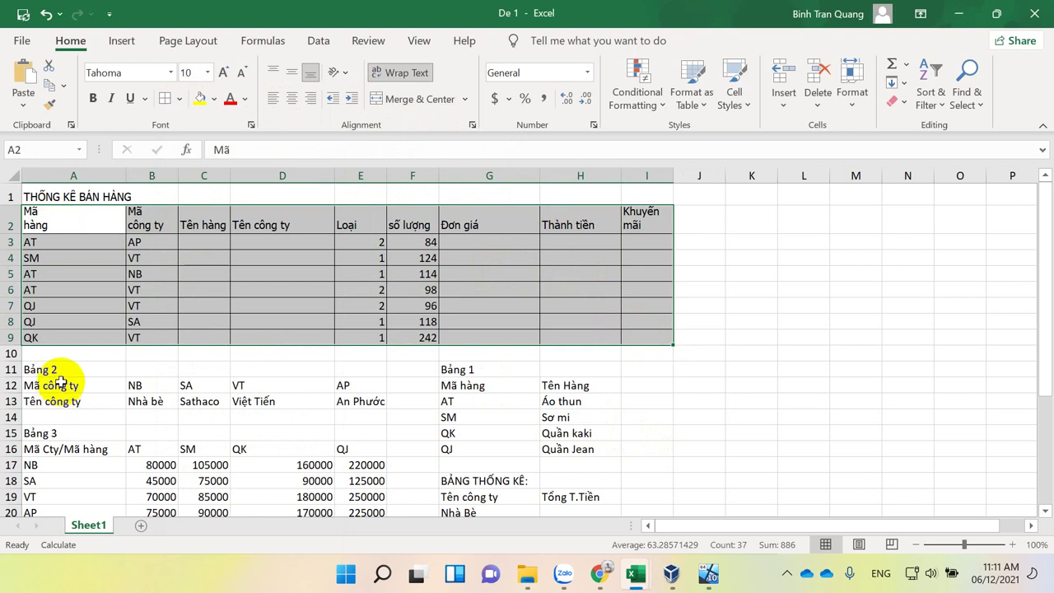
Step: Add all cell borders to the Bảng 2, Bảng 1 and Bảng 3 tables
{"action": "left_click_drag", "start_coordinate": [58, 385], "coordinate": [365, 404]}
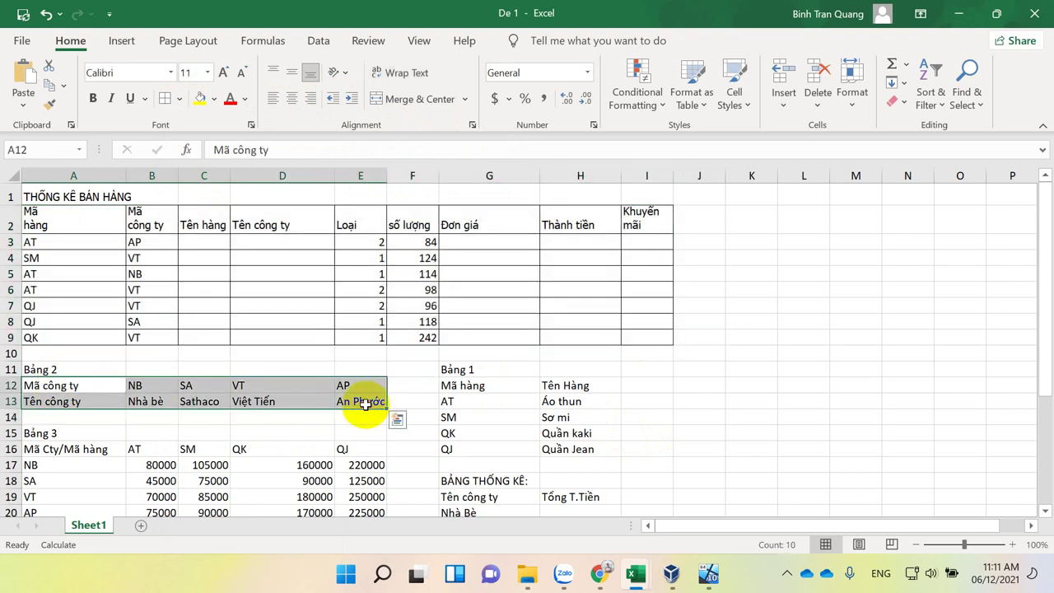
{"action": "left_click", "coordinate": [163, 99]}
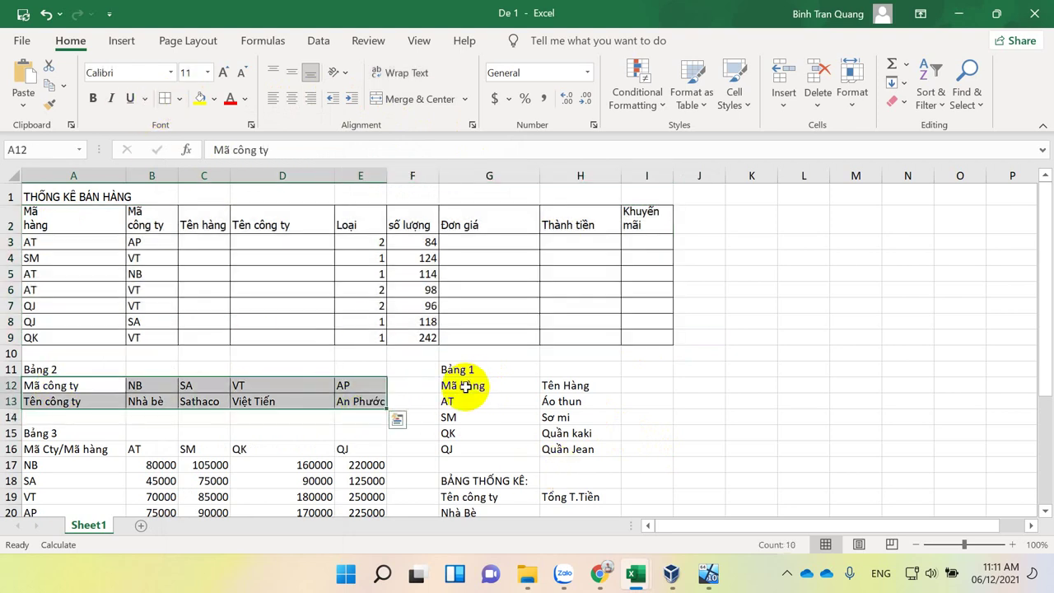
{"action": "left_click_drag", "start_coordinate": [452, 385], "coordinate": [588, 451]}
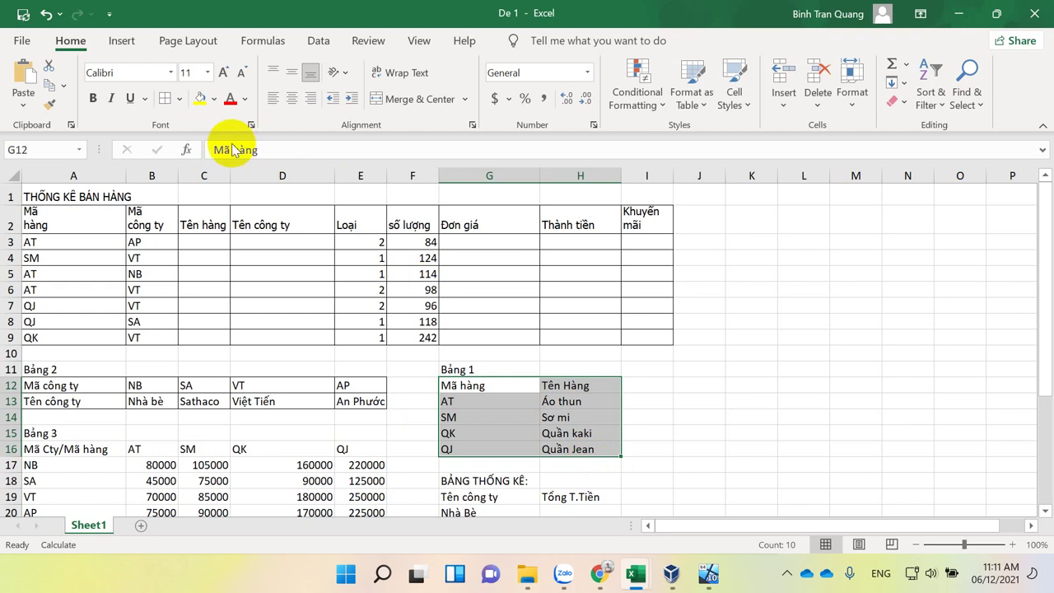
{"action": "scroll", "coordinate": [272, 494], "scroll_direction": "down", "scroll_amount": 1}
{"action": "scroll", "coordinate": [247, 462], "scroll_direction": "down", "scroll_amount": 2}
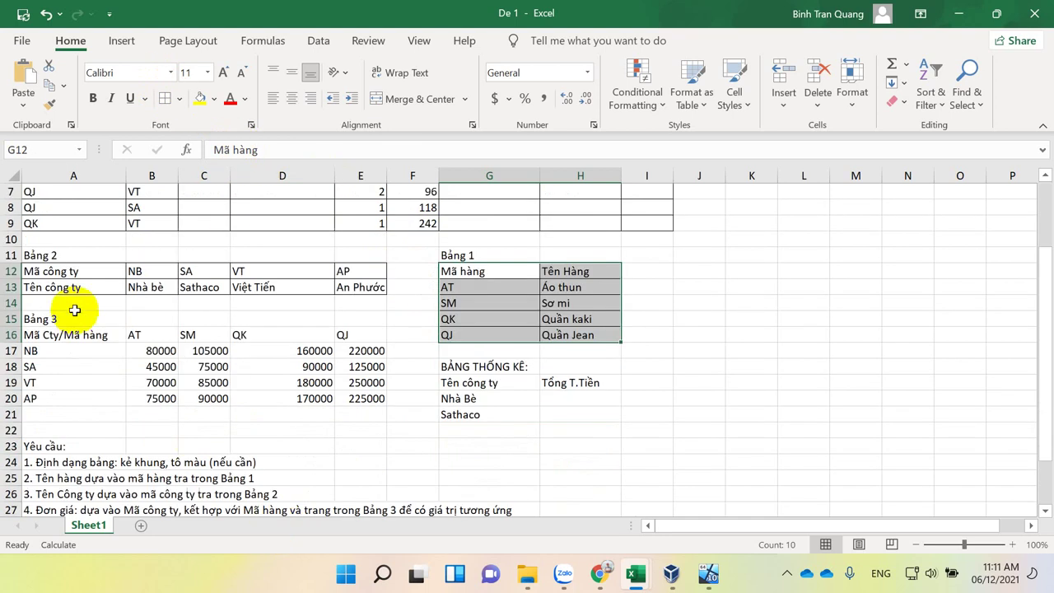
{"action": "left_click_drag", "start_coordinate": [78, 334], "coordinate": [365, 398]}
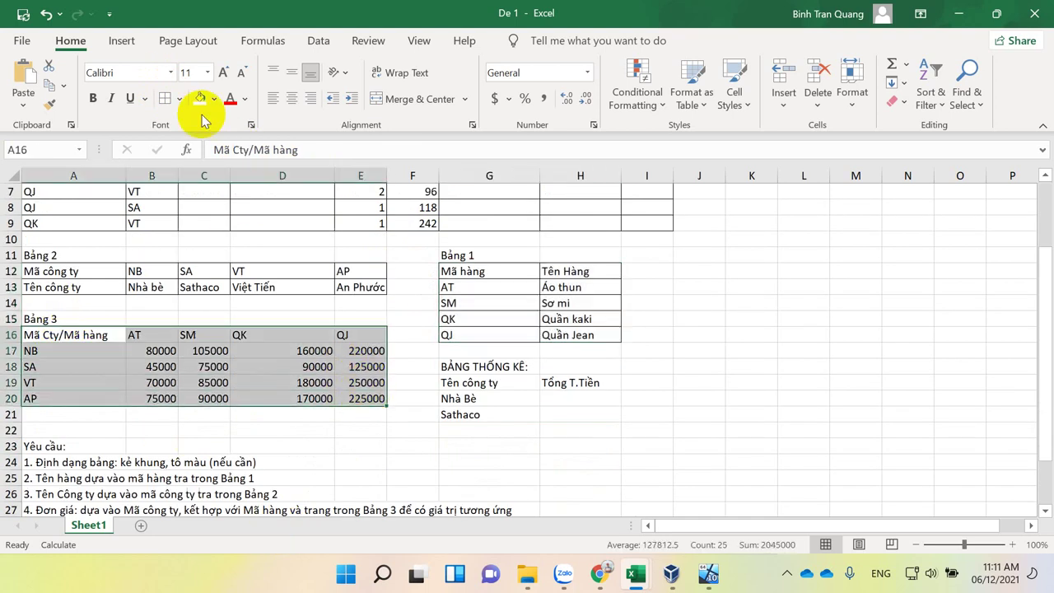
{"action": "left_click", "coordinate": [168, 99]}
Step: Border the BẢNG THỐNG KÊ summary cells and clear the selection
{"action": "left_click_drag", "start_coordinate": [508, 385], "coordinate": [574, 416]}
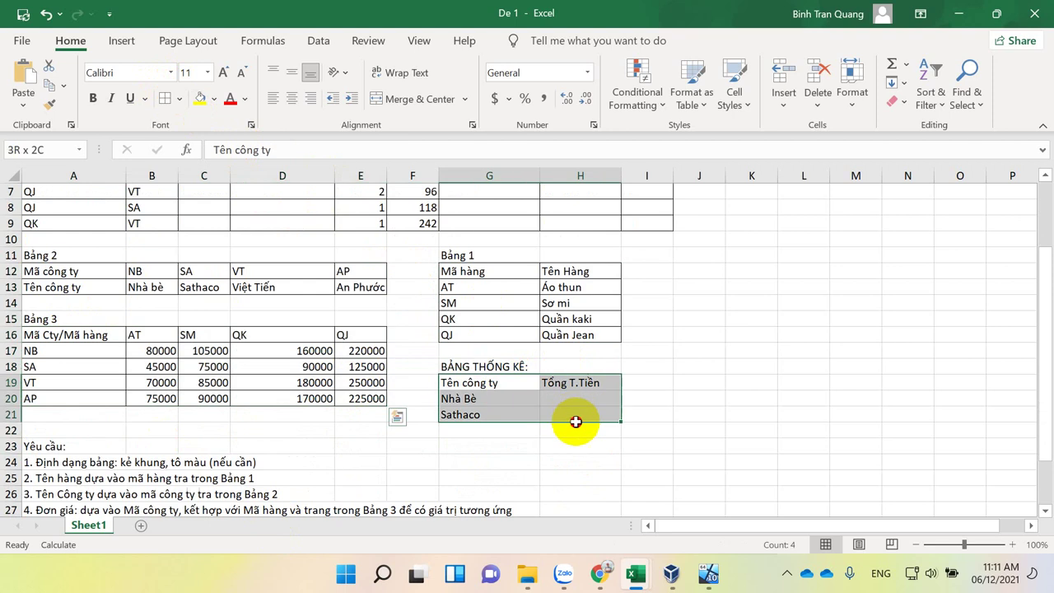
{"action": "left_click", "coordinate": [163, 98]}
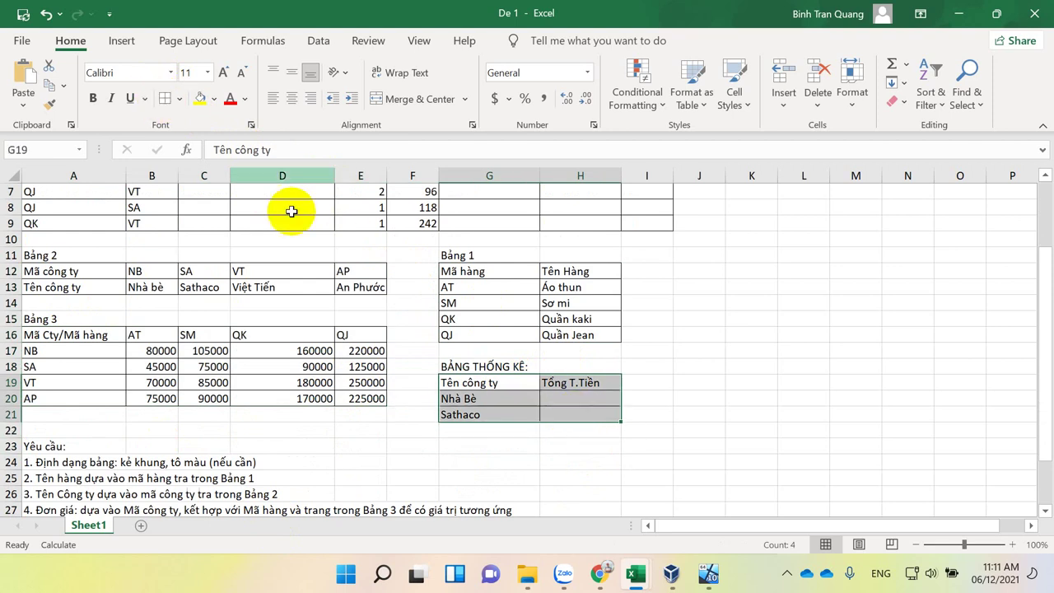
{"action": "left_click", "coordinate": [658, 381]}
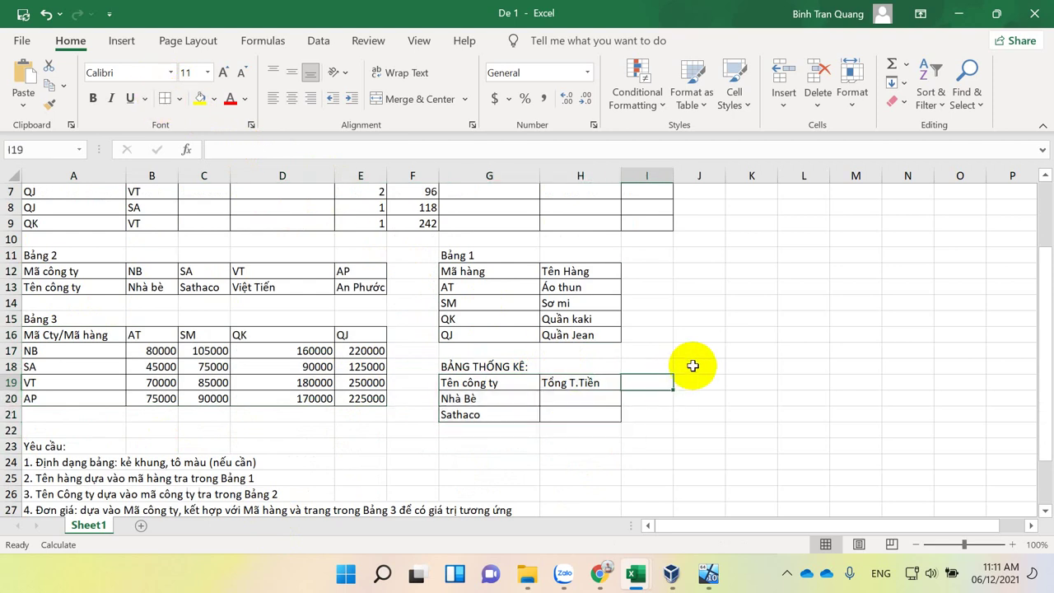
{"action": "scroll", "coordinate": [582, 410], "scroll_direction": "down", "scroll_amount": 1}
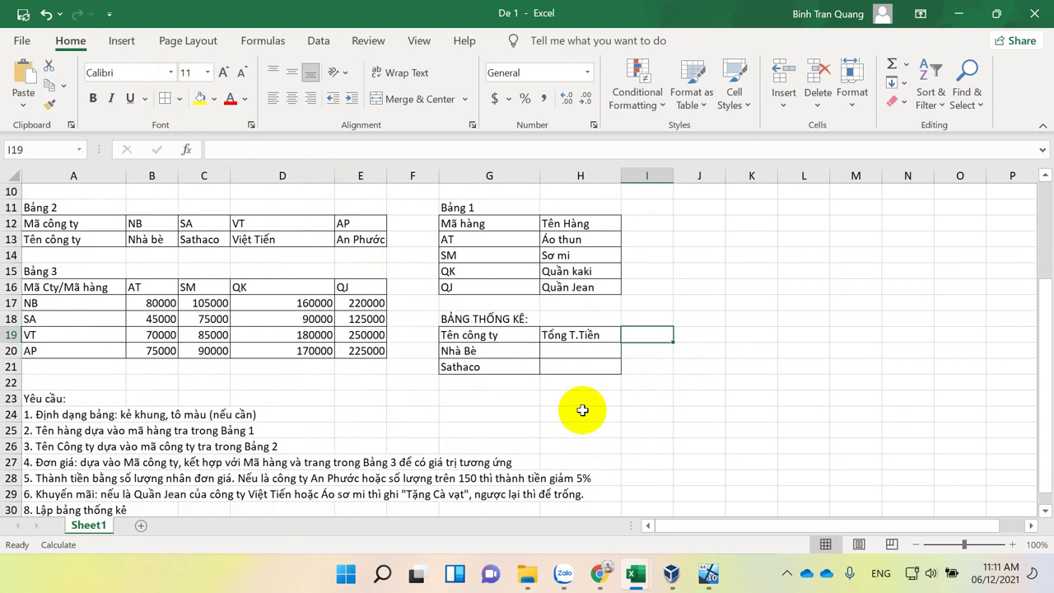
{"action": "left_click", "coordinate": [62, 413]}
{"action": "left_click", "coordinate": [78, 430]}
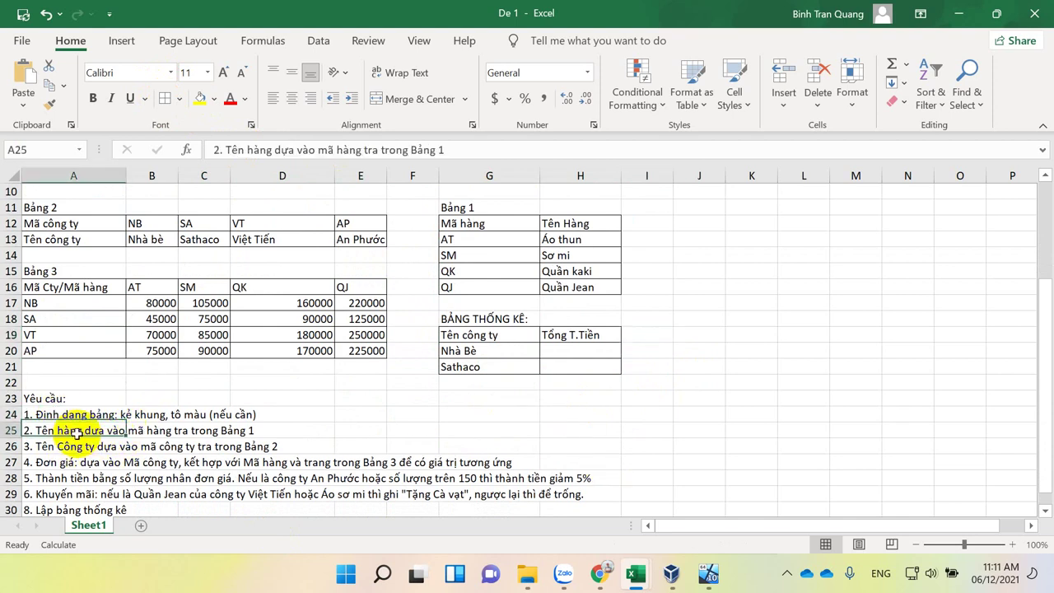
{"action": "scroll", "coordinate": [523, 465], "scroll_direction": "up", "scroll_amount": 2}
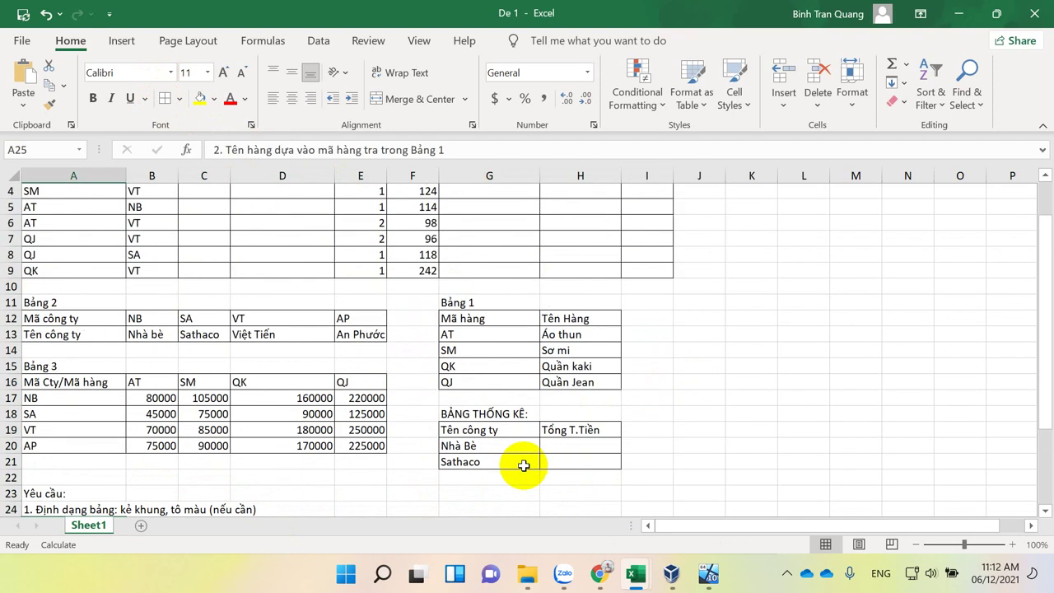
{"action": "scroll", "coordinate": [519, 464], "scroll_direction": "up", "scroll_amount": 1}
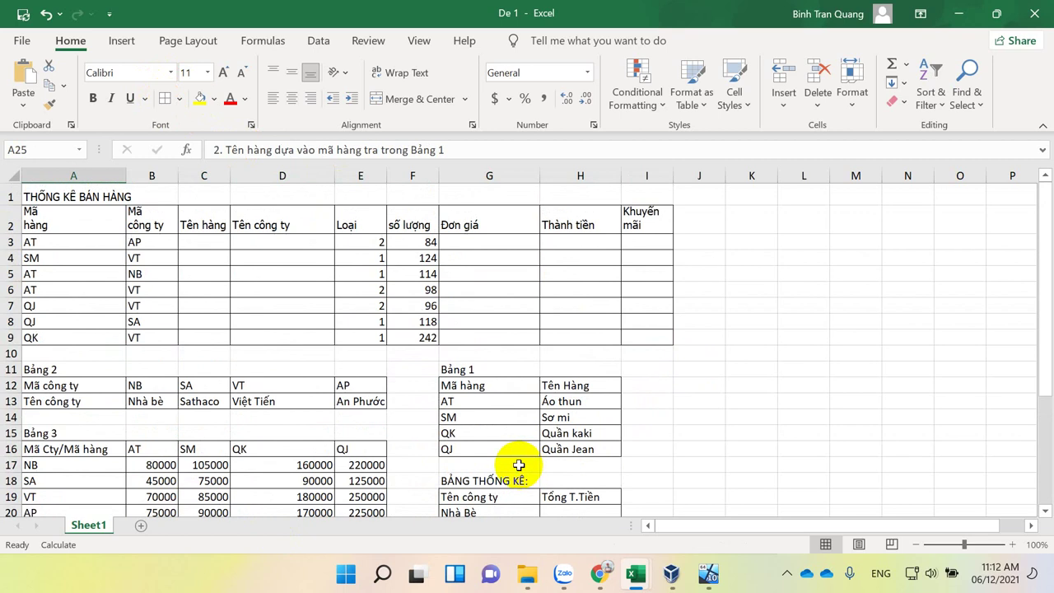
{"action": "left_click", "coordinate": [499, 386]}
{"action": "left_click", "coordinate": [476, 403]}
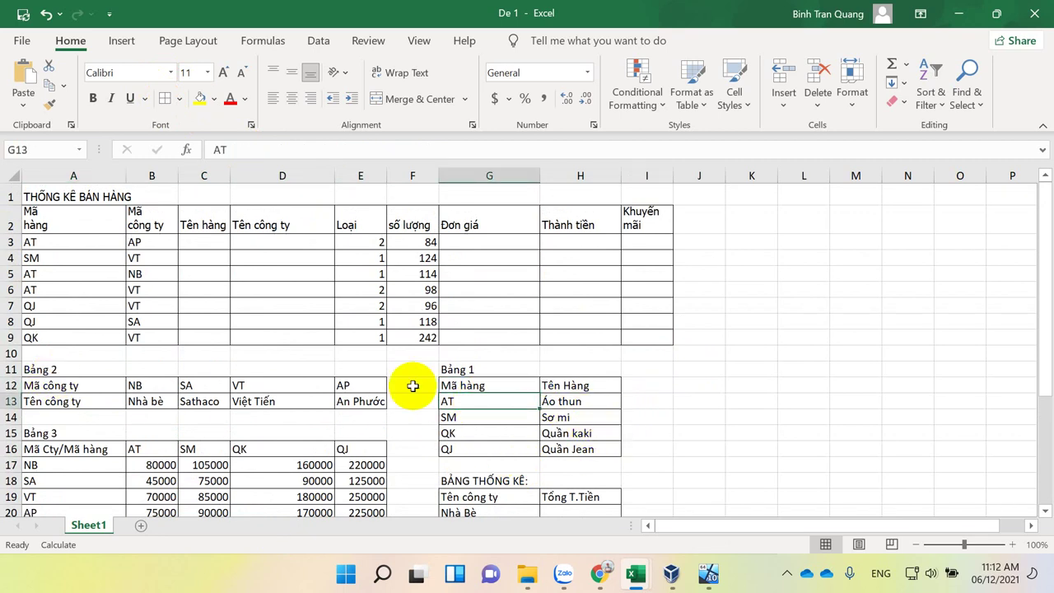
{"action": "left_click", "coordinate": [66, 241]}
Step: Enter =VLOOKUP(A3,$G$13:$H$16,2,0) in C3 to get the product name
{"action": "left_click", "coordinate": [202, 242]}
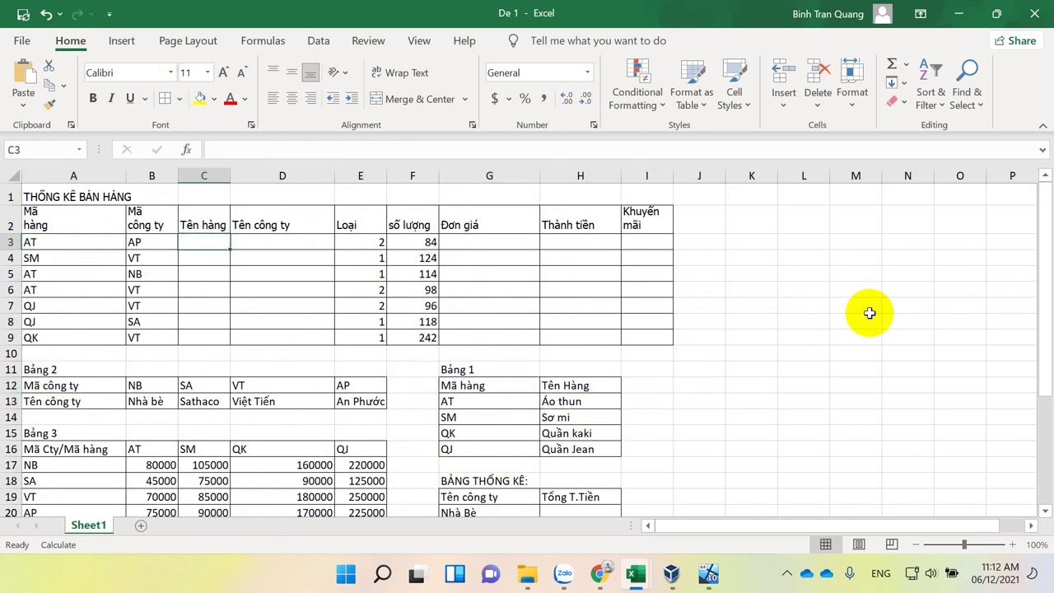
{"action": "type", "text": "="}
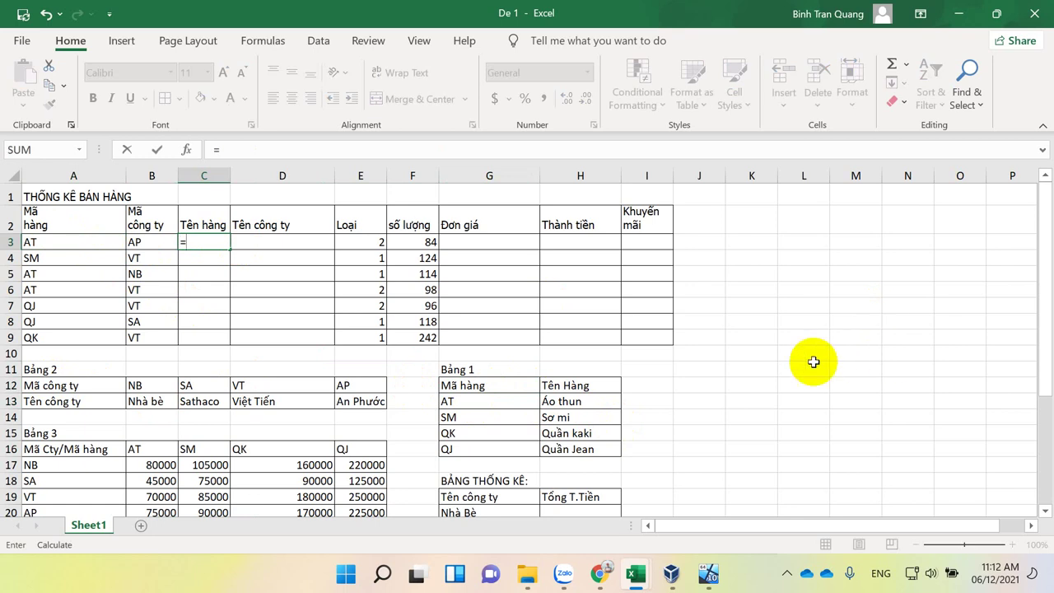
{"action": "left_click_drag", "start_coordinate": [494, 401], "coordinate": [587, 402]}
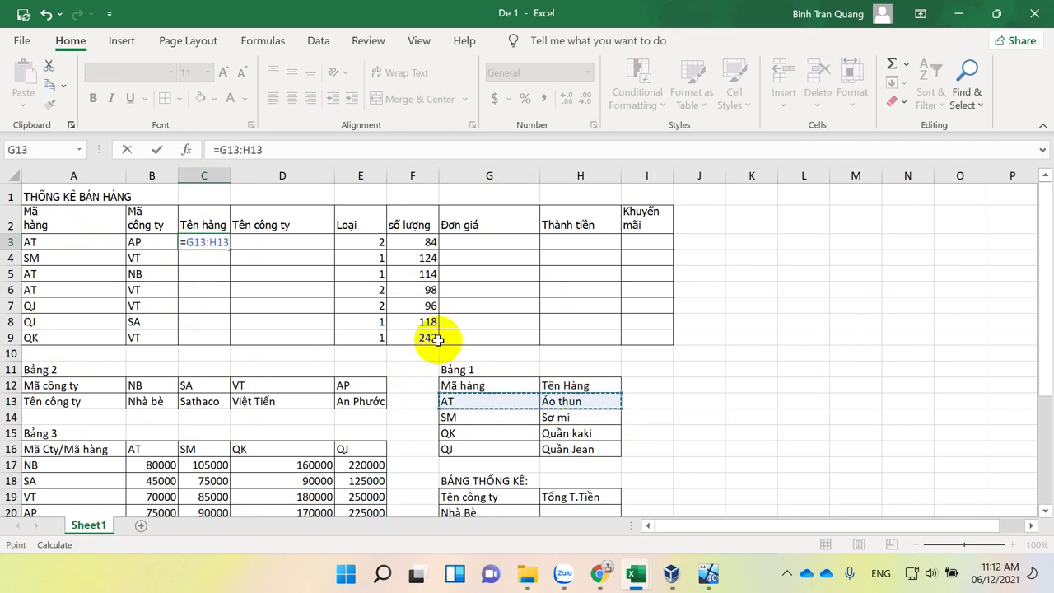
{"action": "key", "text": "BackSpace"}
{"action": "key", "text": "BackSpace"}
{"action": "key", "text": "BackSpace"}
{"action": "key", "text": "BackSpace"}
{"action": "key", "text": "BackSpace"}
{"action": "key", "text": "BackSpace"}
{"action": "key", "text": "BackSpace"}
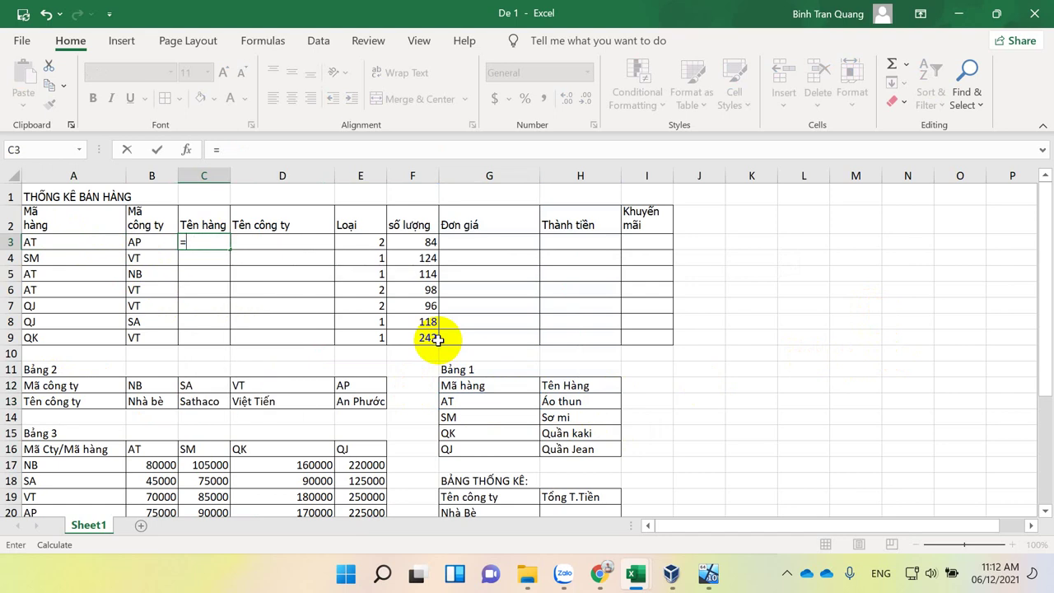
{"action": "type", "text": "vl"}
{"action": "key", "text": "Tab"}
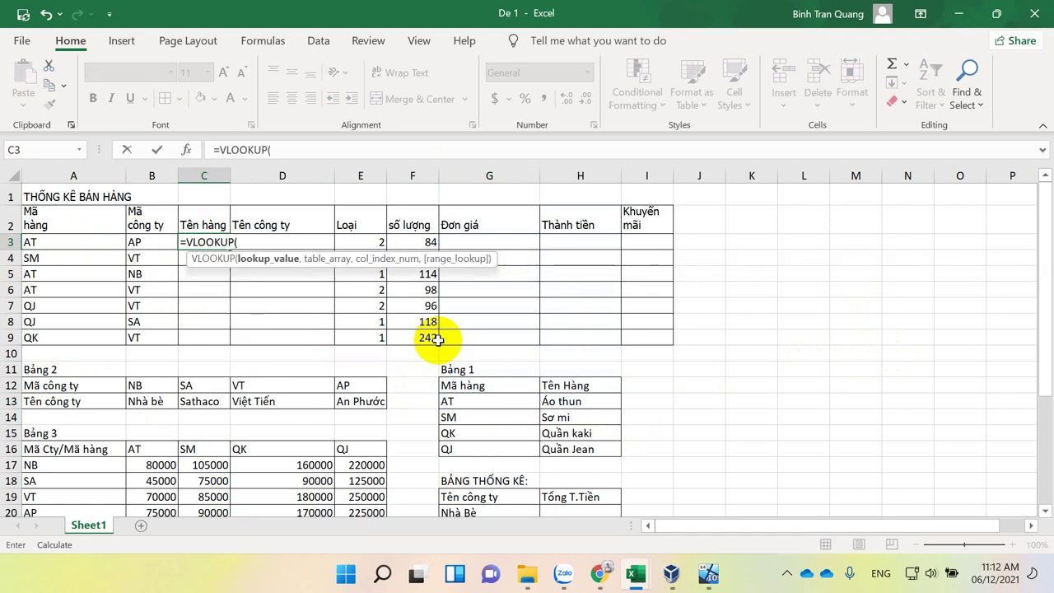
{"action": "left_click", "coordinate": [66, 246]}
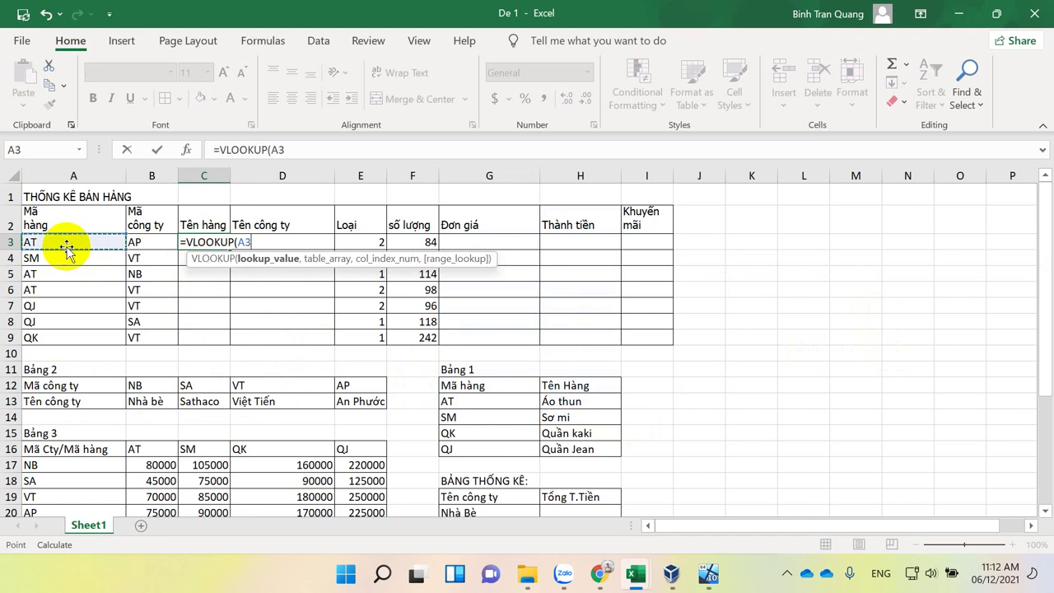
{"action": "type", "text": ","}
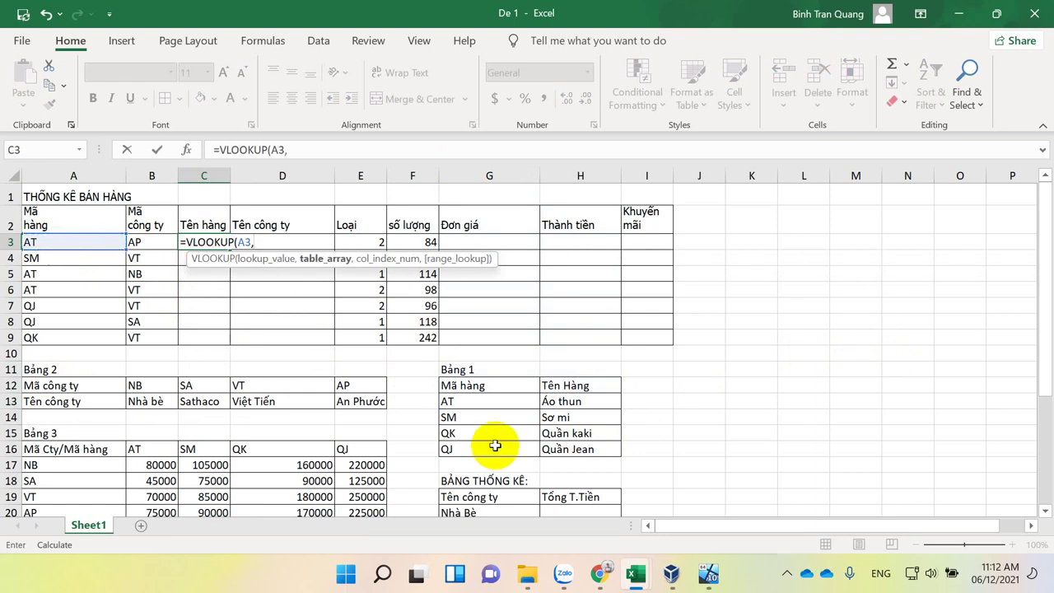
{"action": "left_click", "coordinate": [522, 405]}
{"action": "left_click_drag", "start_coordinate": [522, 405], "coordinate": [589, 448]}
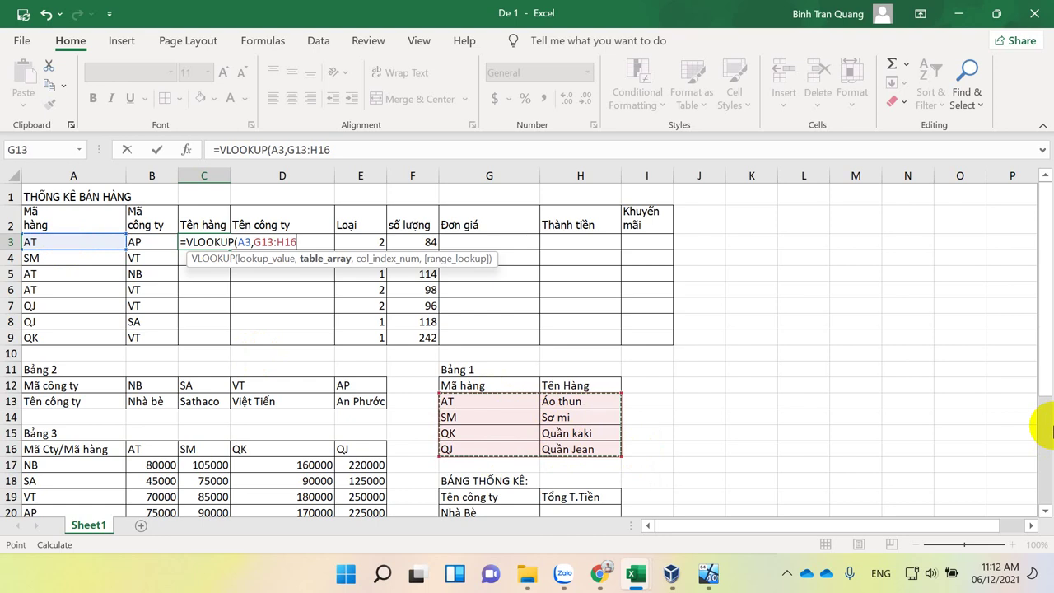
{"action": "key", "text": "F4"}
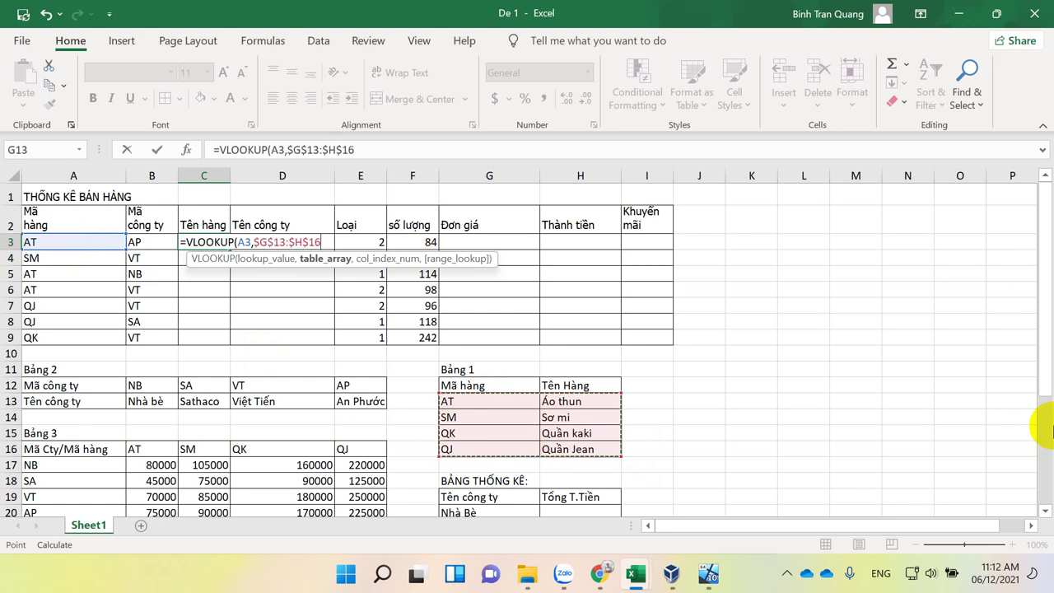
{"action": "left_click", "coordinate": [421, 154]}
{"action": "type", "text": ","}
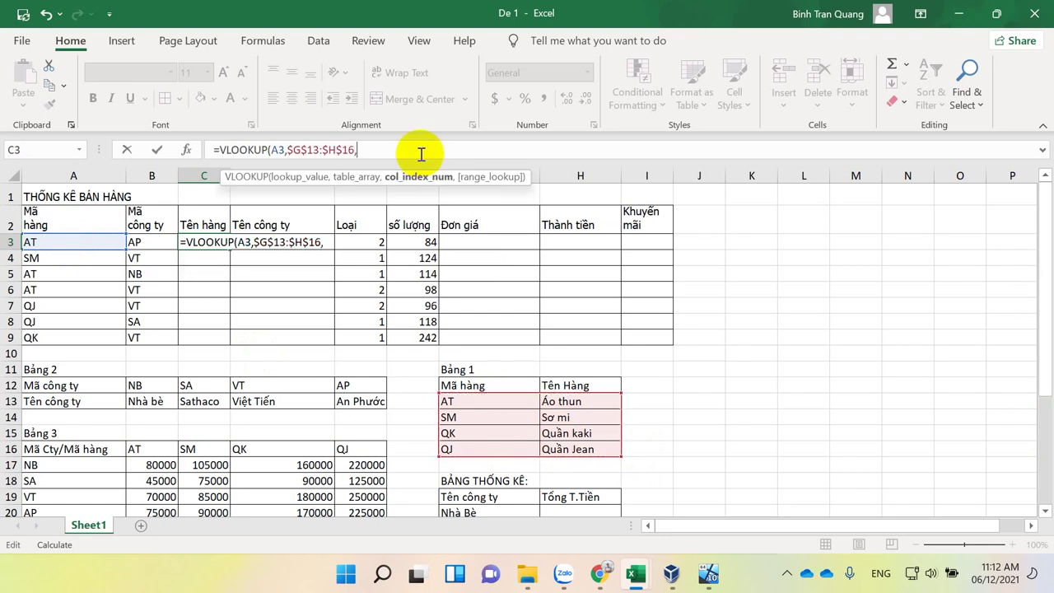
{"action": "type", "text": ",0)"}
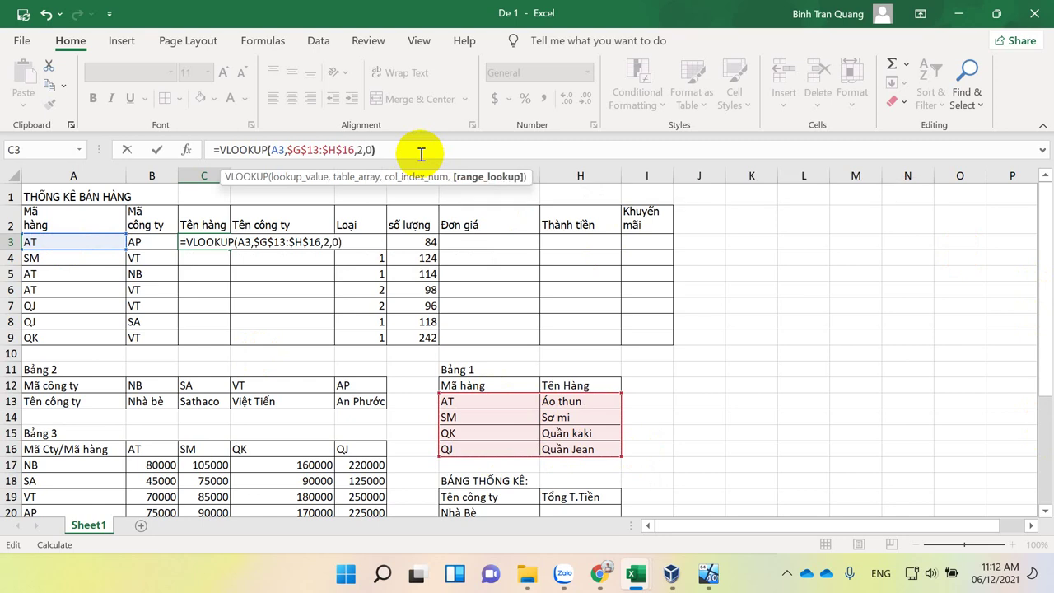
{"action": "key", "text": "Return"}
Step: Copy the C3 lookup formula down to C9
{"action": "left_click", "coordinate": [217, 247]}
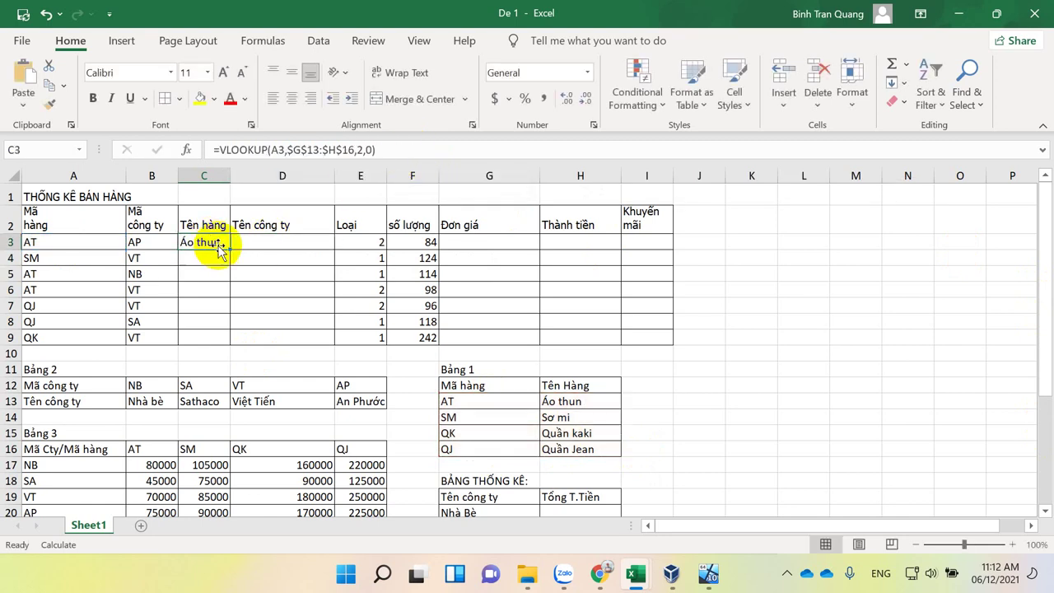
{"action": "left_click_drag", "start_coordinate": [229, 250], "coordinate": [227, 344]}
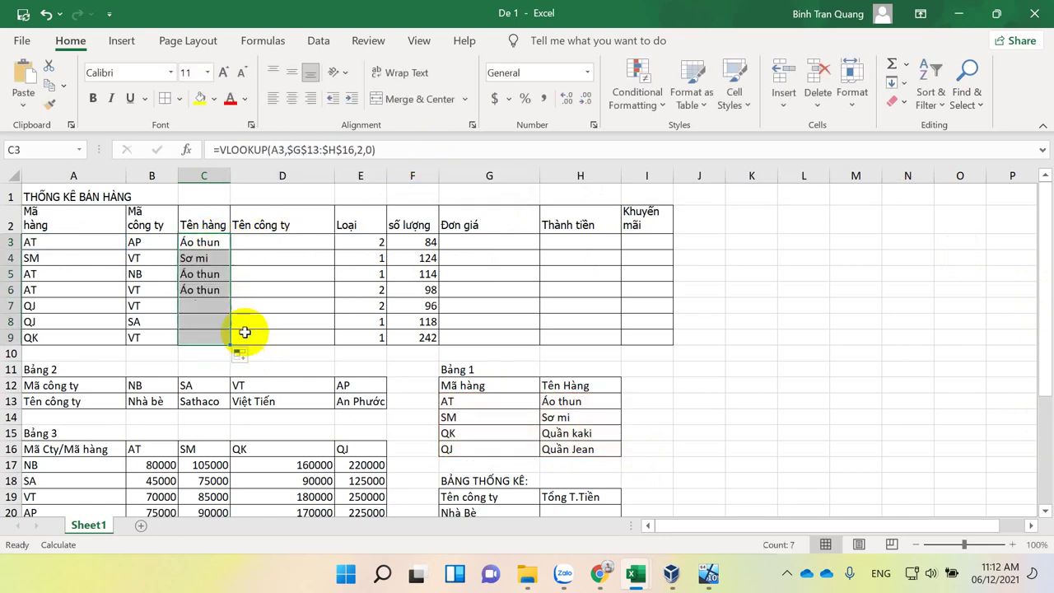
{"action": "left_click", "coordinate": [224, 212]}
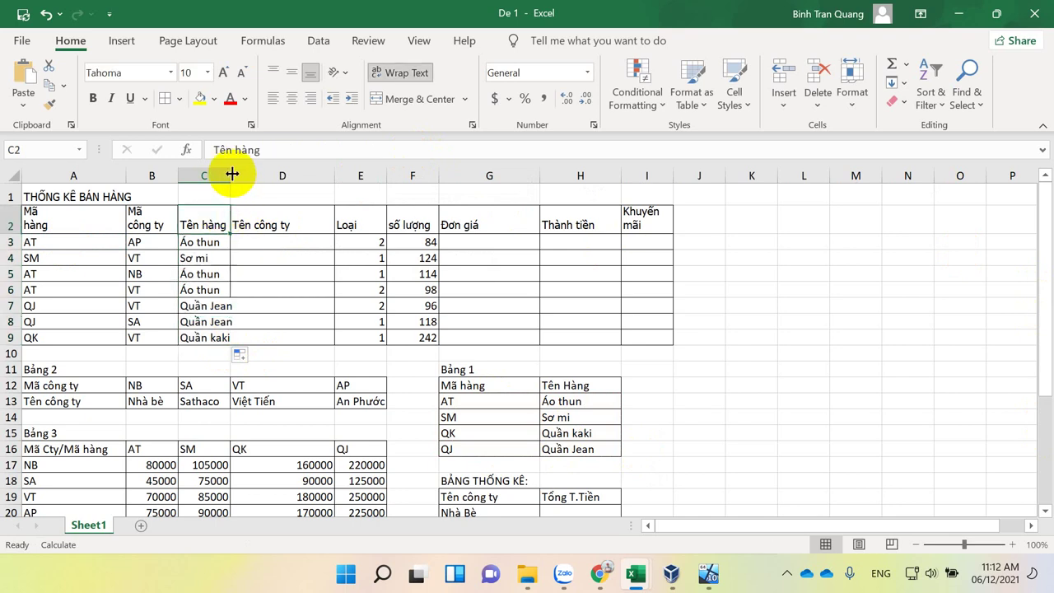
Step: Widen column C and enter =VLOOKUP(B3,$B$12:$E$13,2,0) in D3
{"action": "left_click_drag", "start_coordinate": [232, 175], "coordinate": [240, 176]}
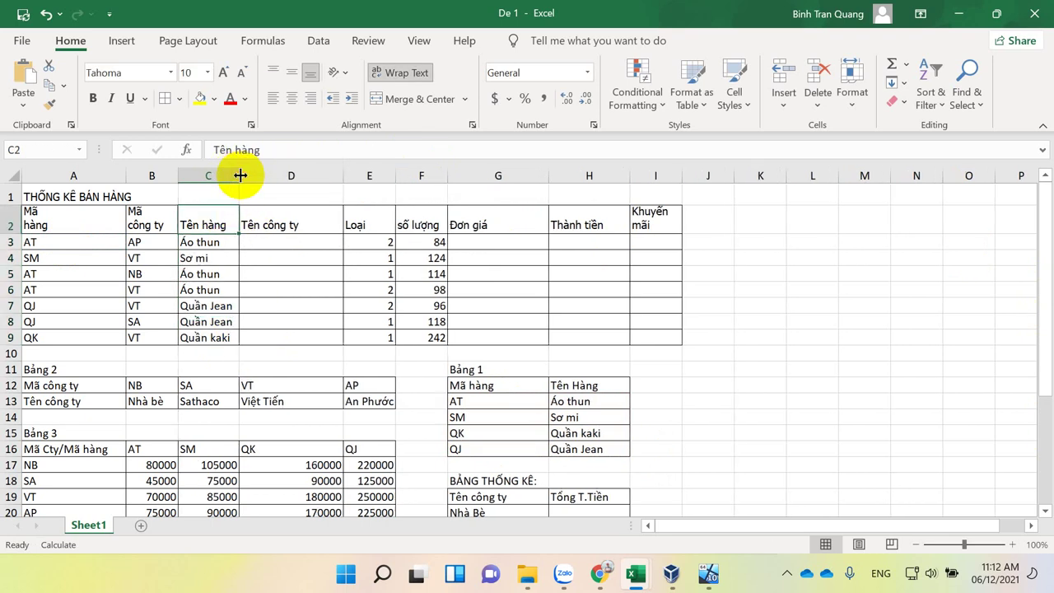
{"action": "left_click", "coordinate": [290, 242]}
{"action": "type", "text": "="}
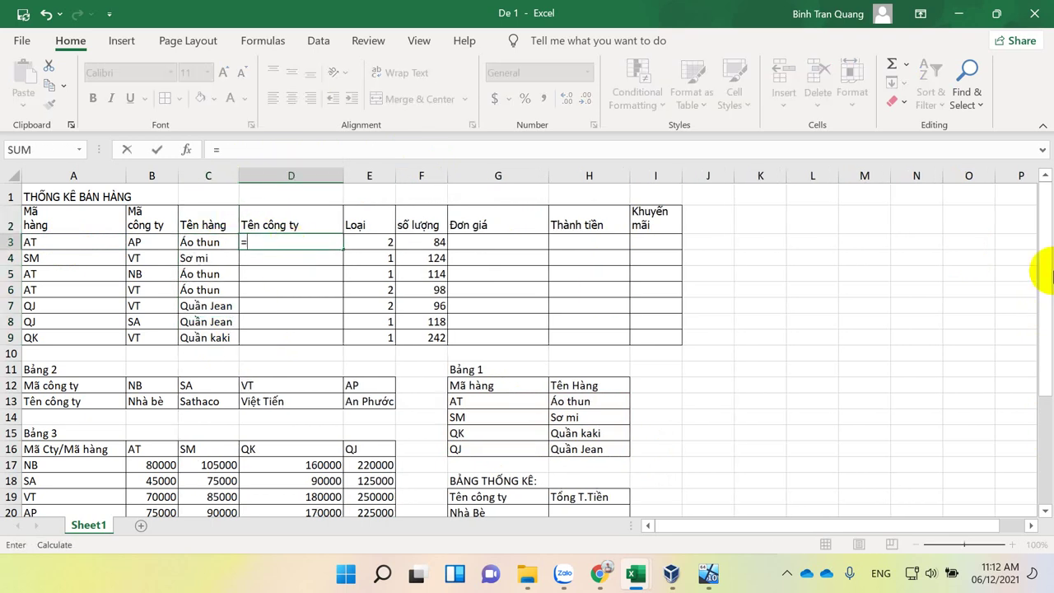
{"action": "type", "text": "vl"}
{"action": "key", "text": "Tab"}
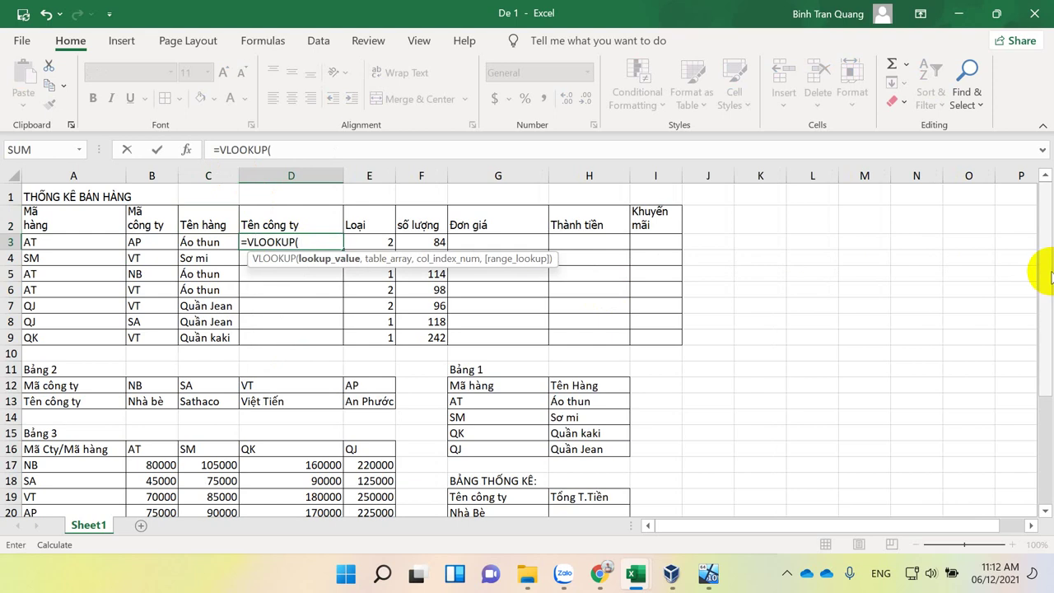
{"action": "left_click", "coordinate": [146, 242]}
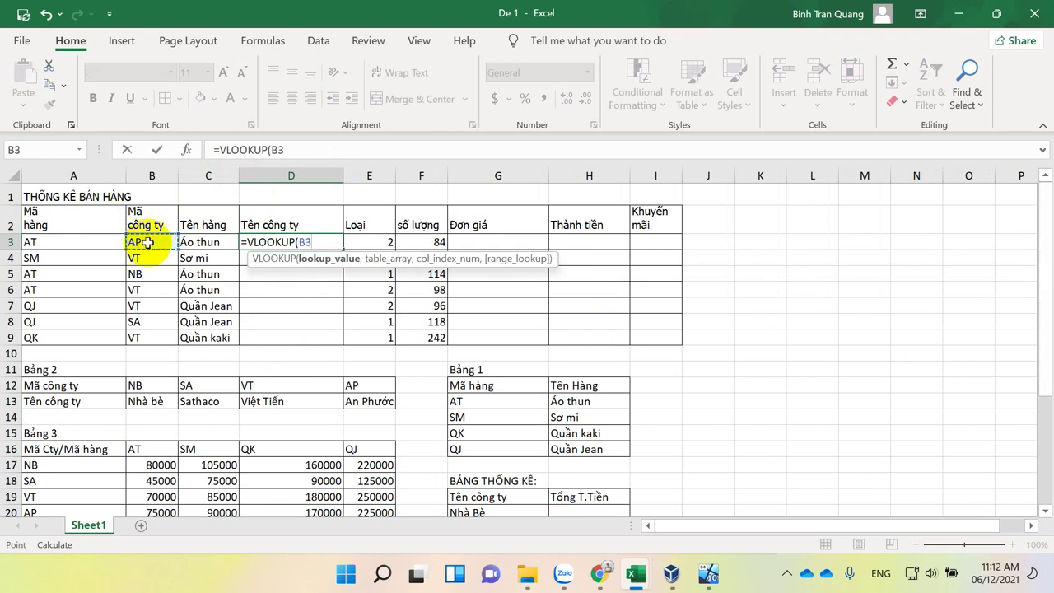
{"action": "type", "text": ","}
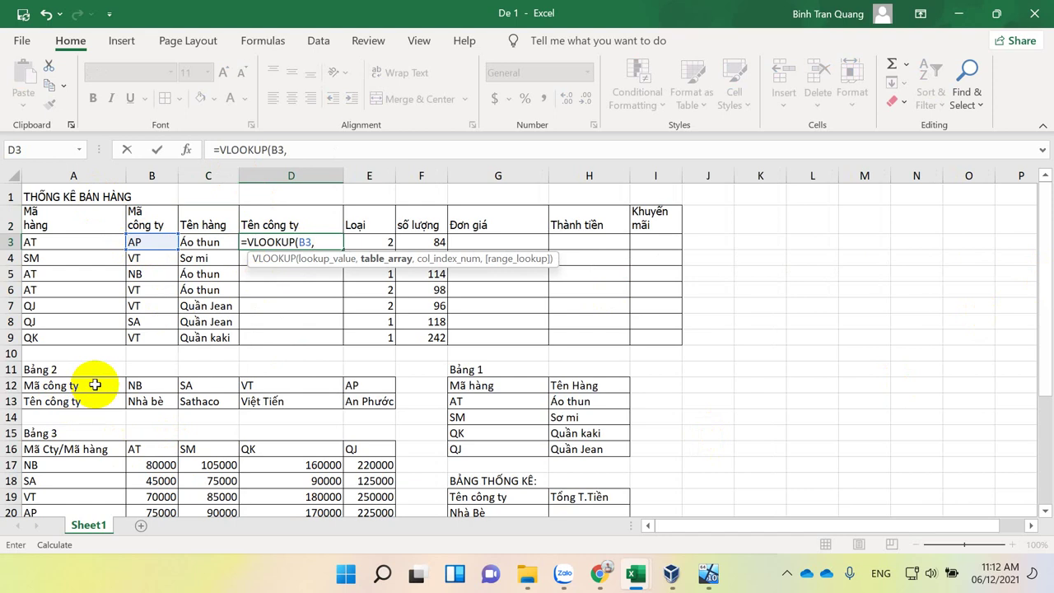
{"action": "left_click_drag", "start_coordinate": [140, 385], "coordinate": [378, 401]}
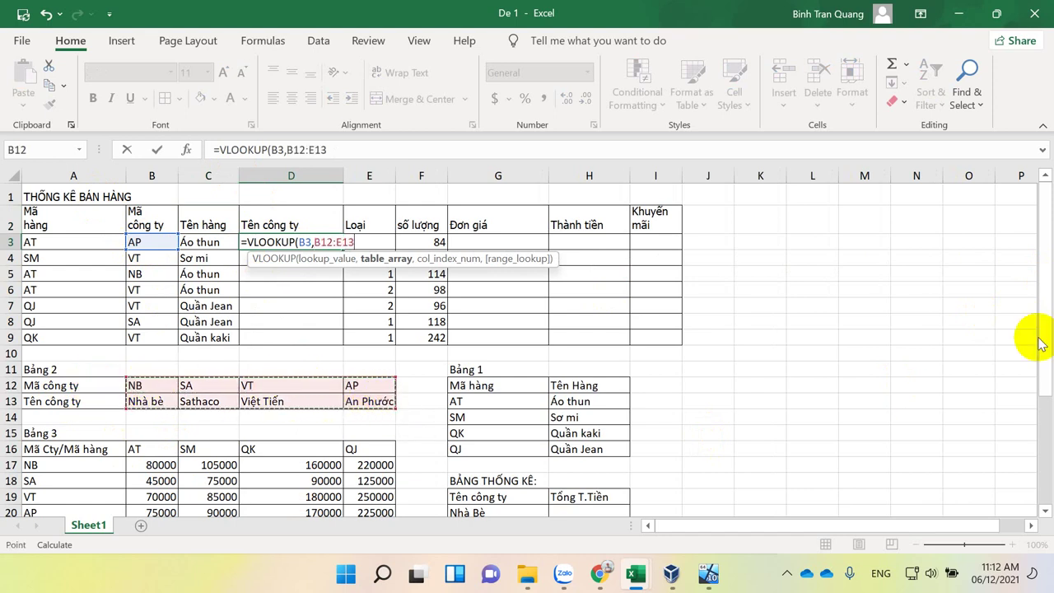
{"action": "key", "text": "F4"}
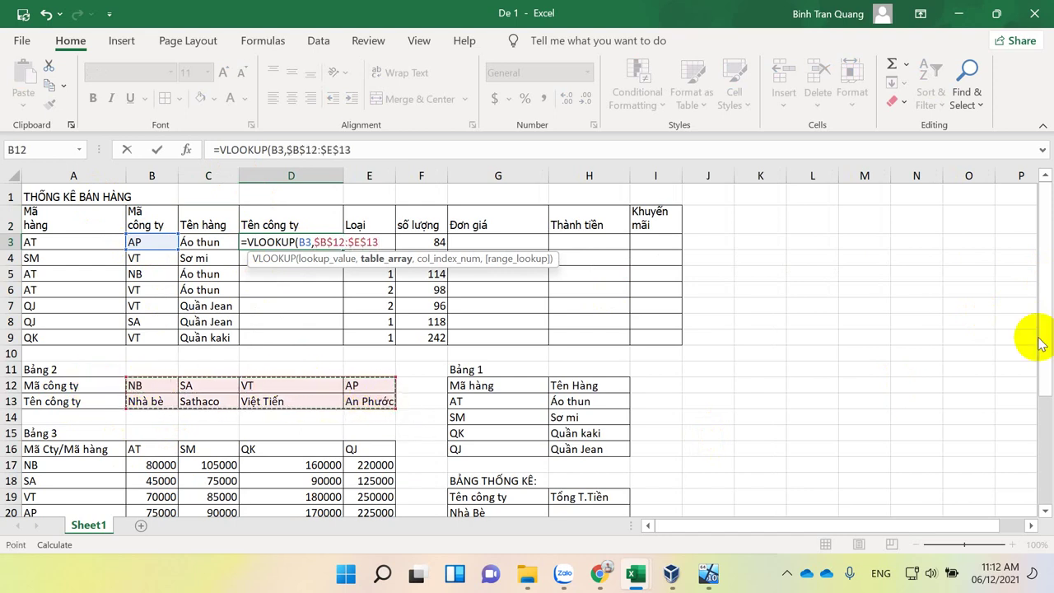
{"action": "type", "text": ","}
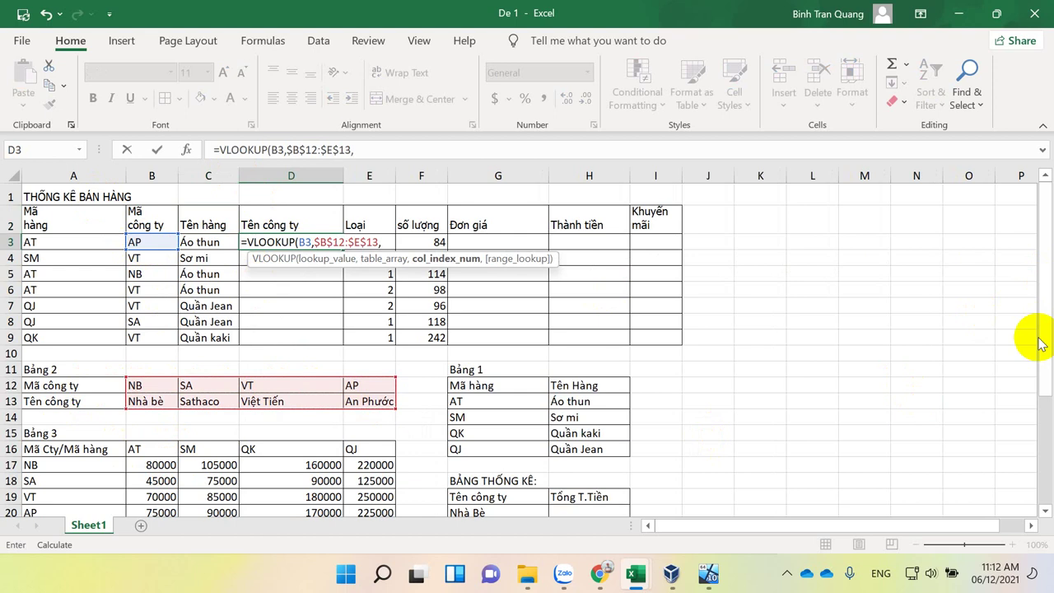
{"action": "type", "text": "2,0)"}
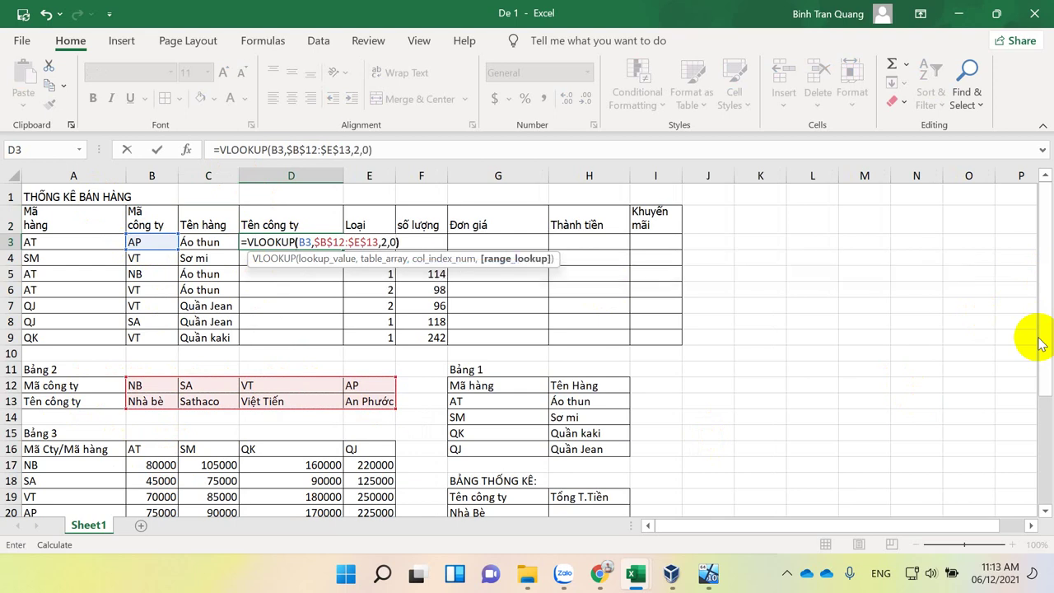
{"action": "key", "text": "Return"}
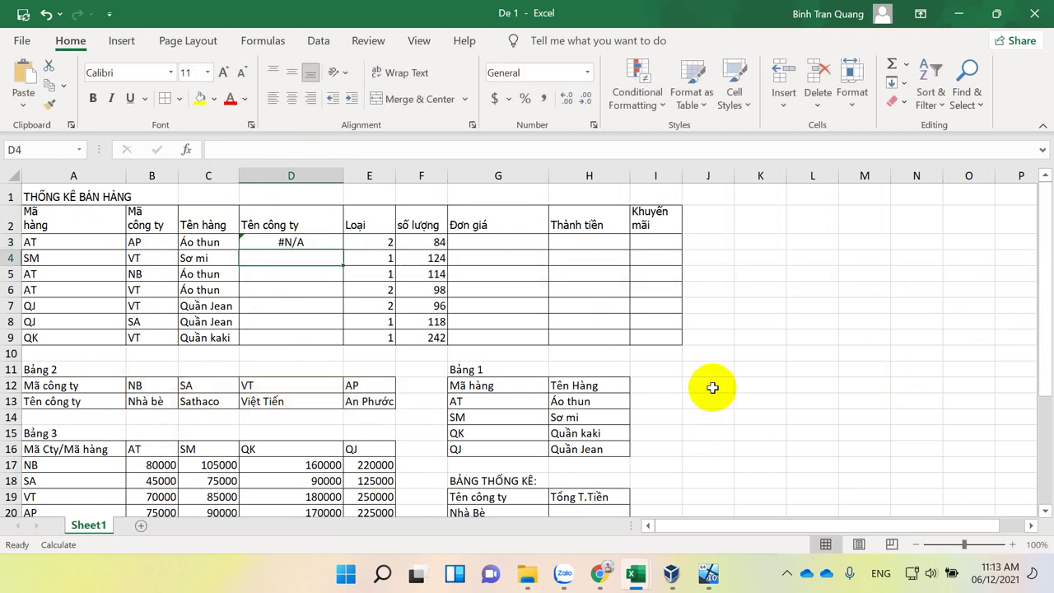
Step: Recheck the D3 formula and test it by copying the AP code from E12 into B3
{"action": "left_click", "coordinate": [264, 242]}
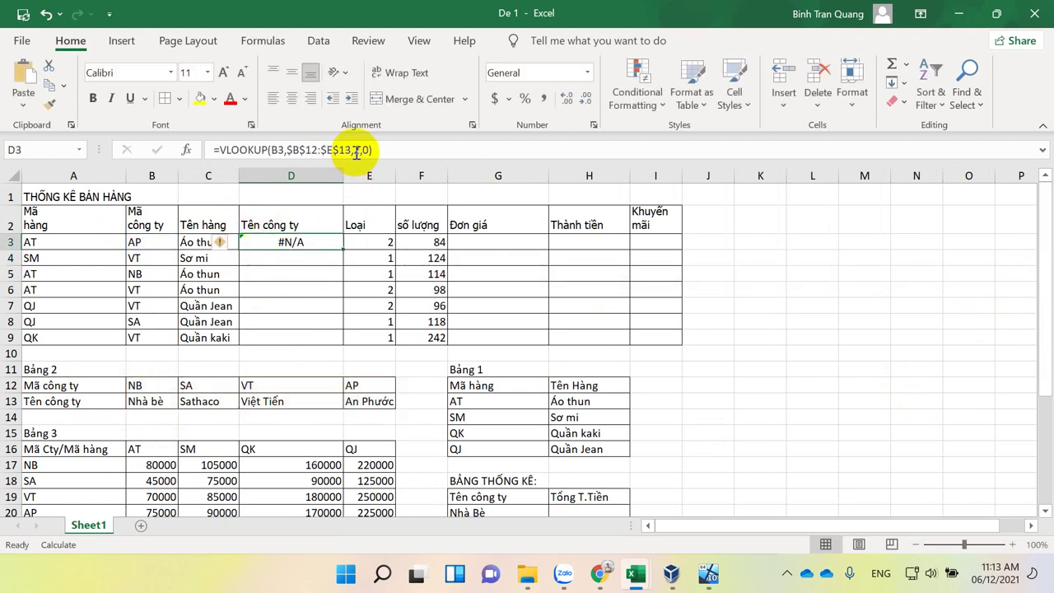
{"action": "left_click", "coordinate": [386, 150]}
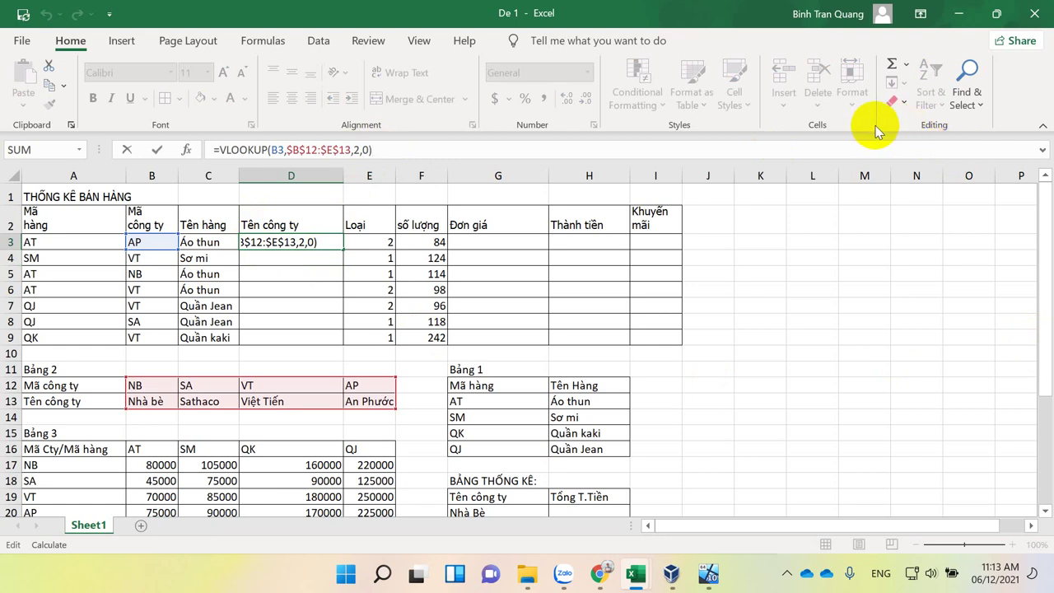
{"action": "key", "text": "Return"}
{"action": "left_click", "coordinate": [140, 242]}
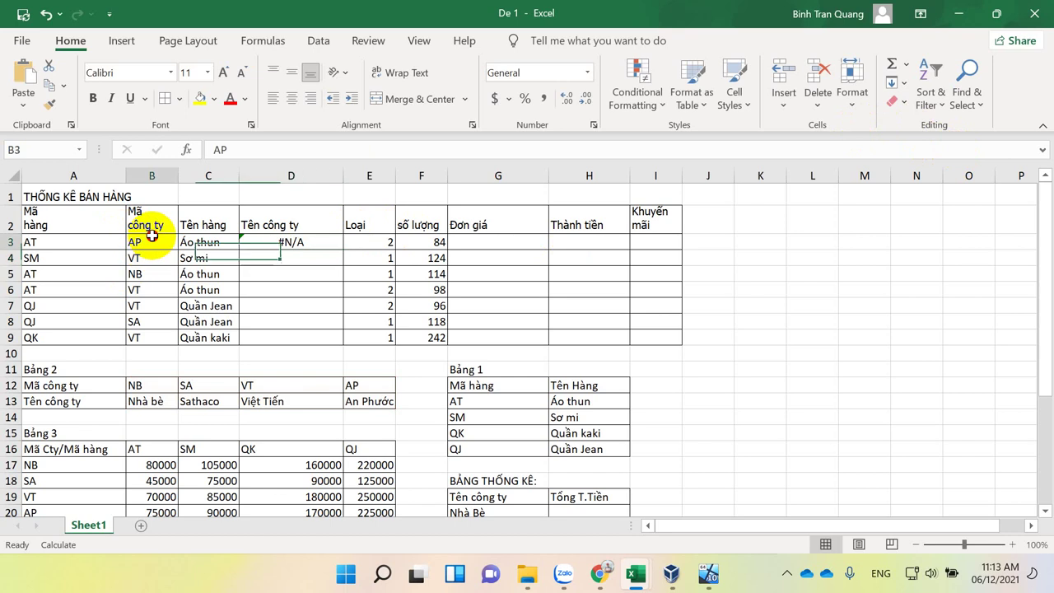
{"action": "left_click", "coordinate": [157, 241]}
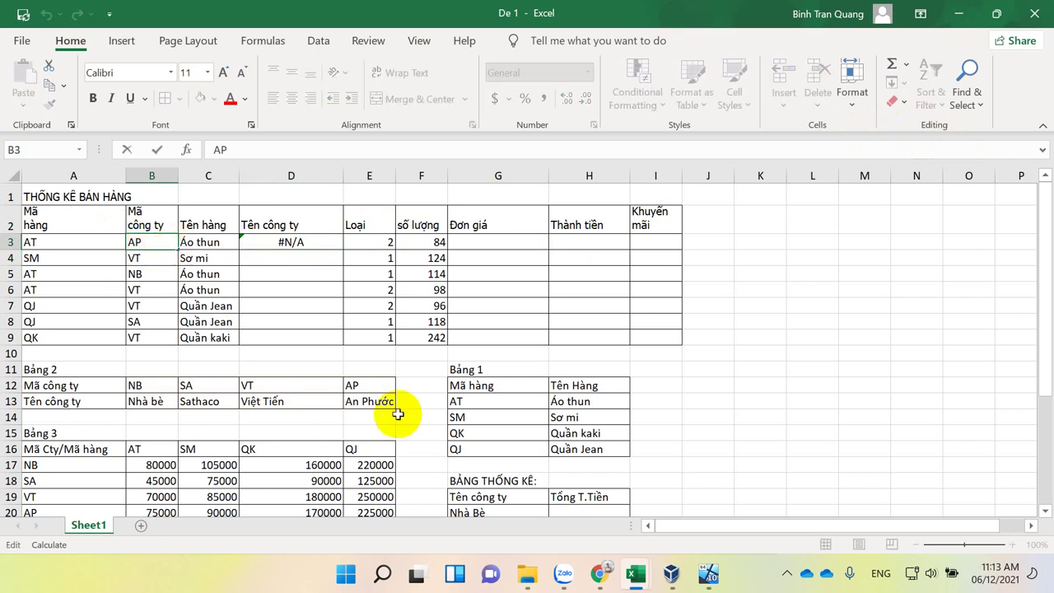
{"action": "double_click", "coordinate": [384, 386]}
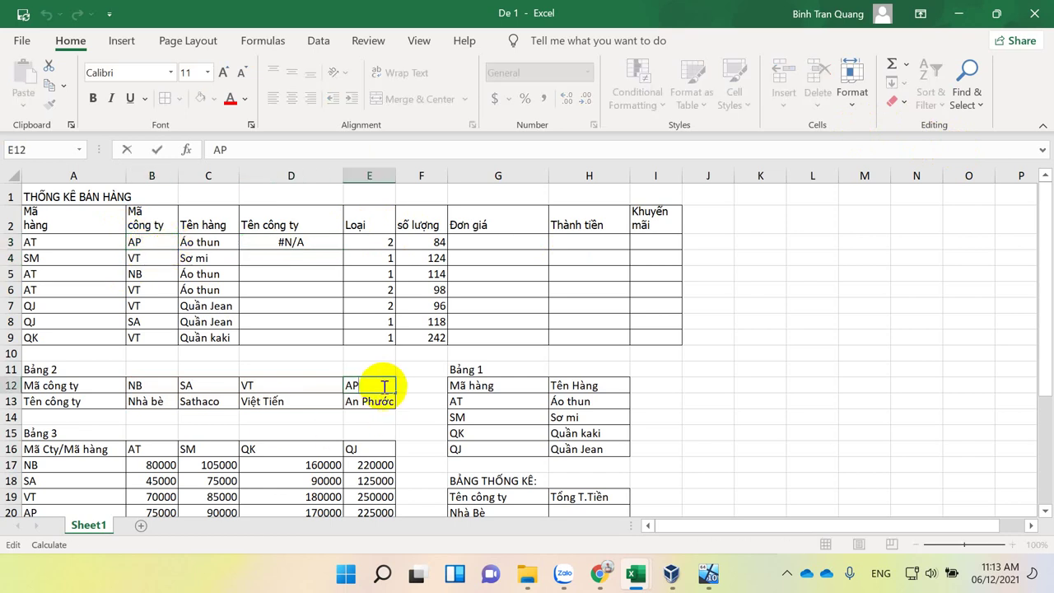
{"action": "key", "text": "Escape"}
{"action": "key", "text": "ctrl+c"}
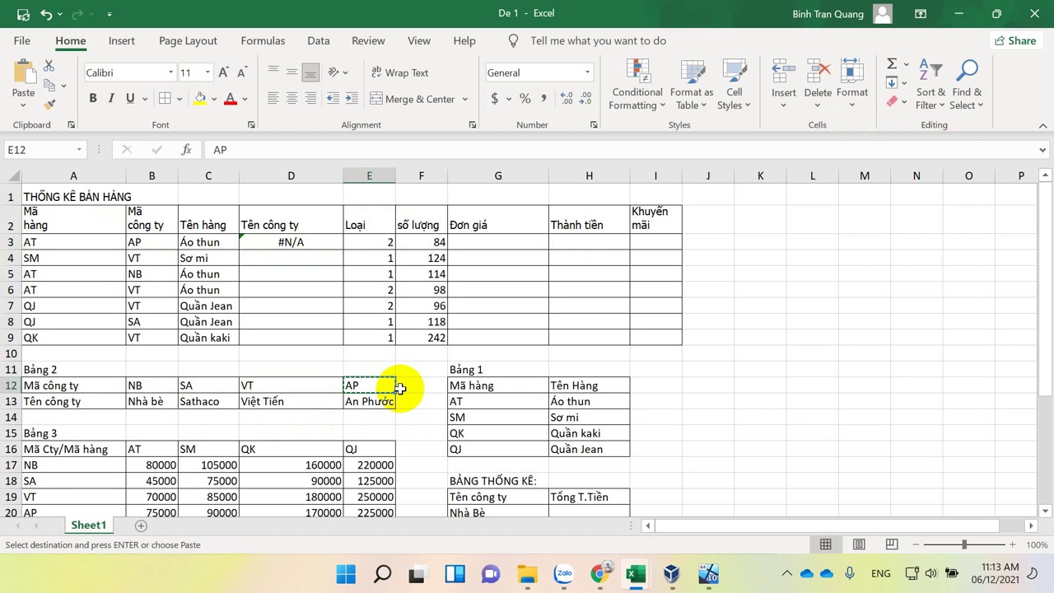
{"action": "left_click", "coordinate": [139, 245]}
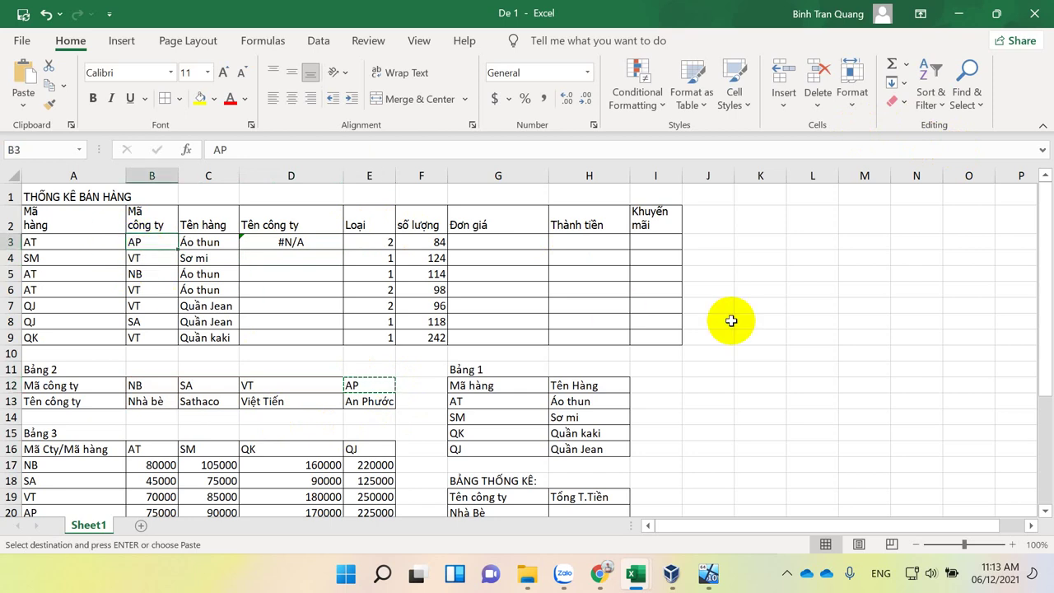
{"action": "key", "text": "ctrl+v"}
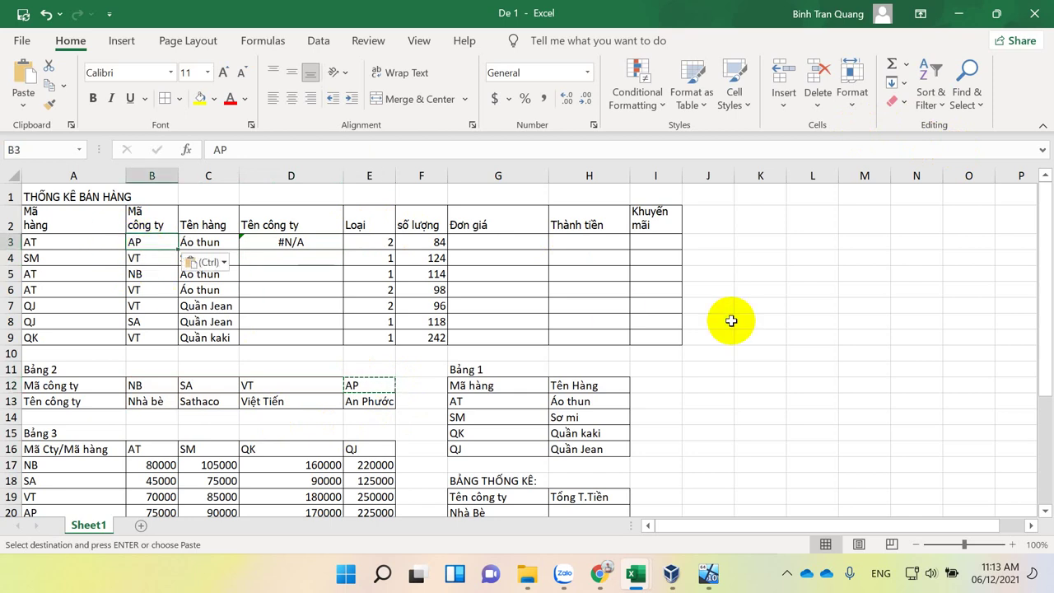
{"action": "key", "text": "Escape"}
{"action": "left_click", "coordinate": [369, 387]}
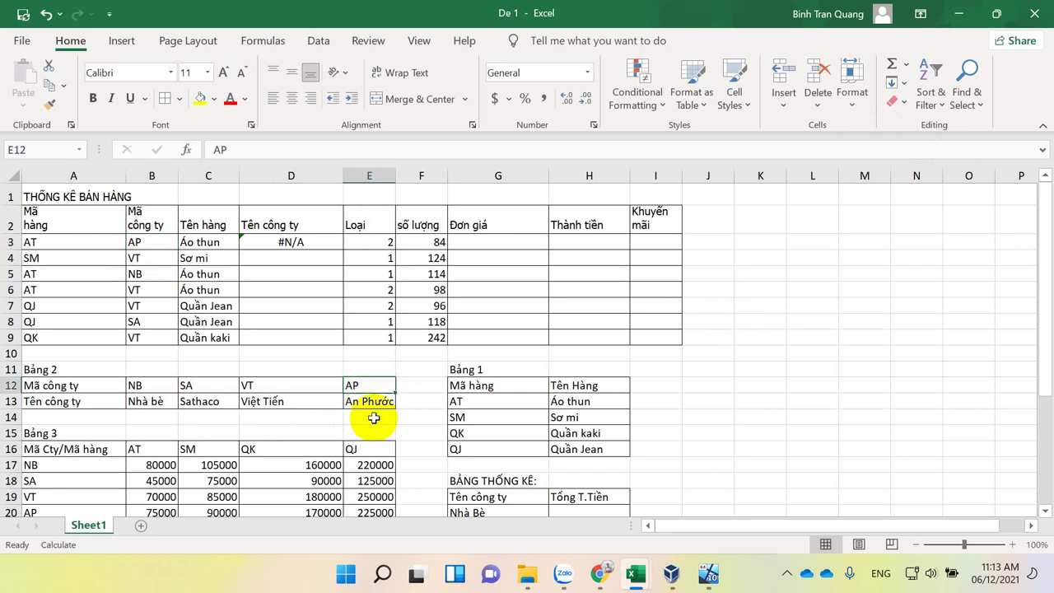
Step: Change D3's formula from VLOOKUP to HLOOKUP(B3,$B$12:$E$13,2,0)
{"action": "double_click", "coordinate": [302, 241]}
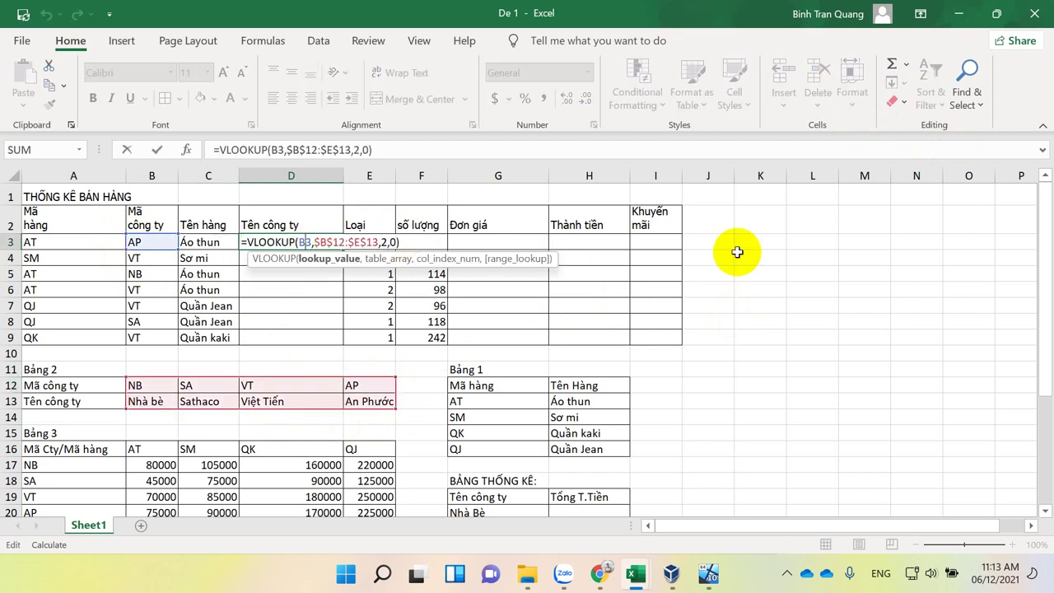
{"action": "left_click", "coordinate": [220, 150]}
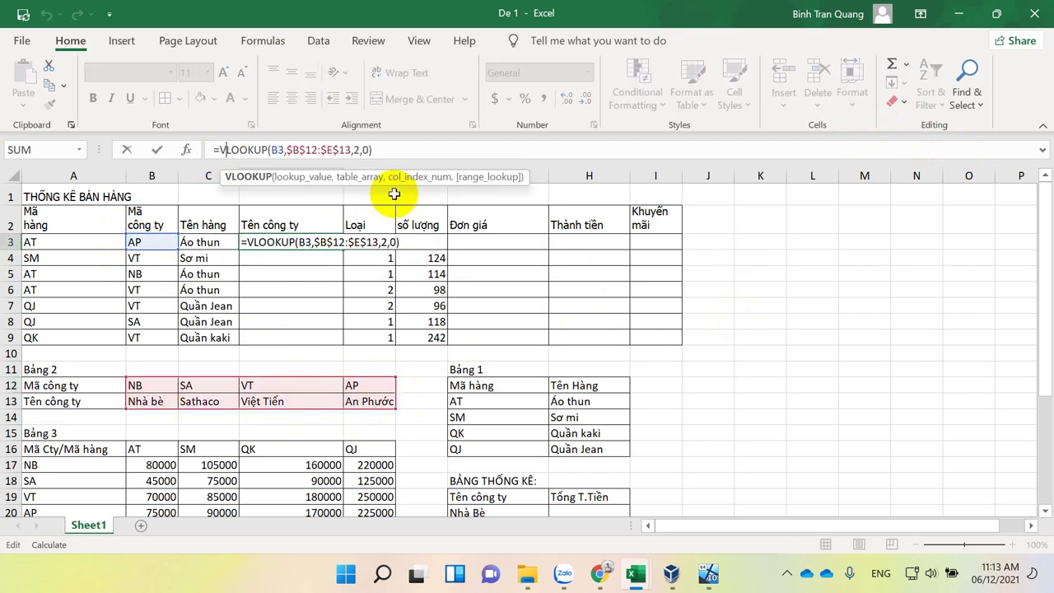
{"action": "key", "text": "BackSpace"}
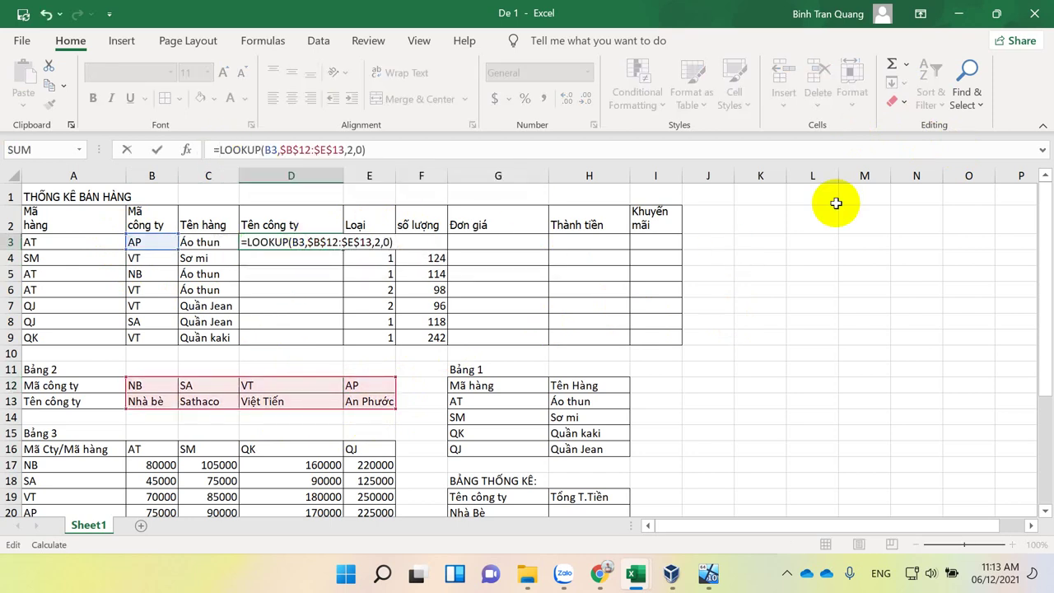
{"action": "type", "text": "h"}
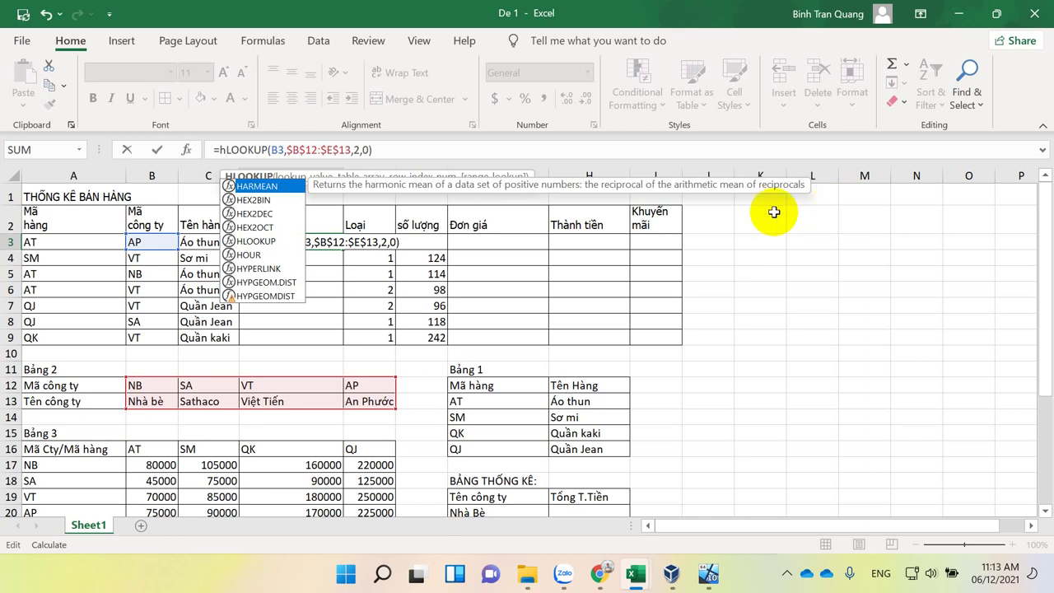
{"action": "double_click", "coordinate": [257, 241]}
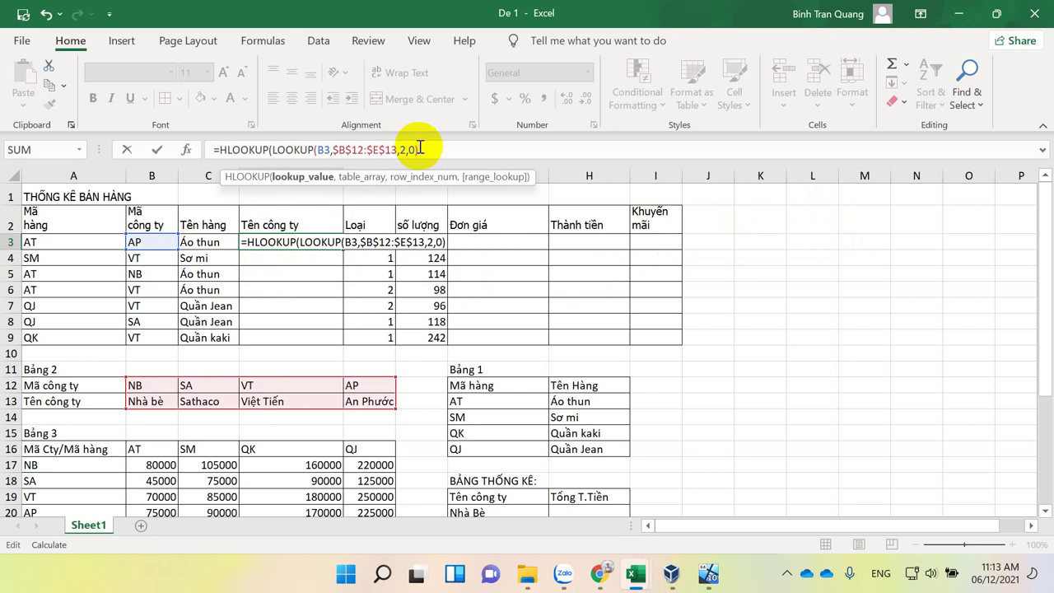
{"action": "key", "text": "Delete"}
{"action": "key", "text": "Delete"}
{"action": "key", "text": "Delete"}
{"action": "key", "text": "Delete"}
{"action": "key", "text": "Delete"}
{"action": "key", "text": "Delete"}
{"action": "key", "text": "Delete"}
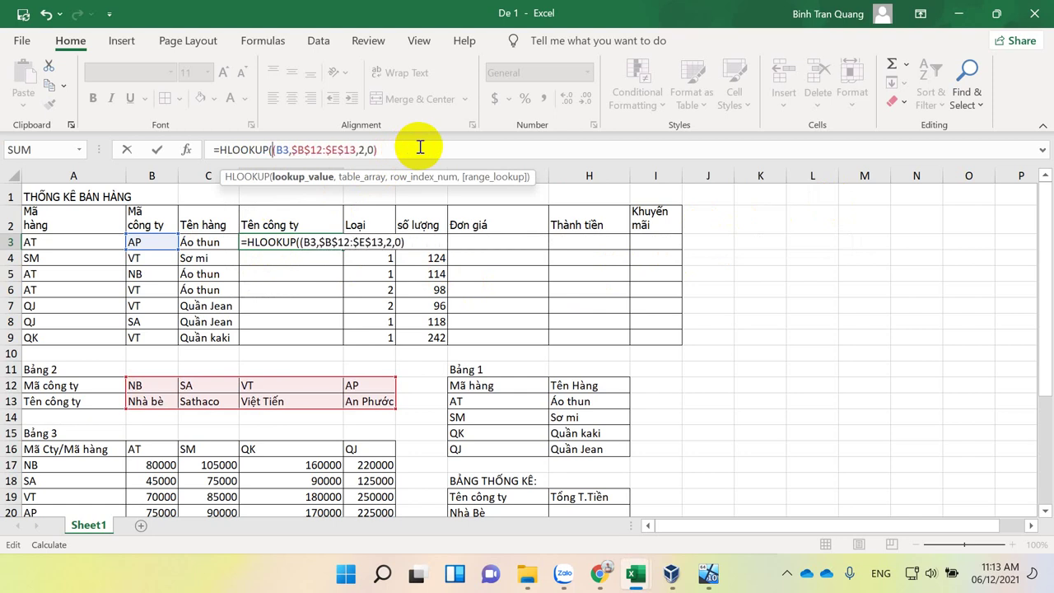
{"action": "left_click", "coordinate": [419, 147]}
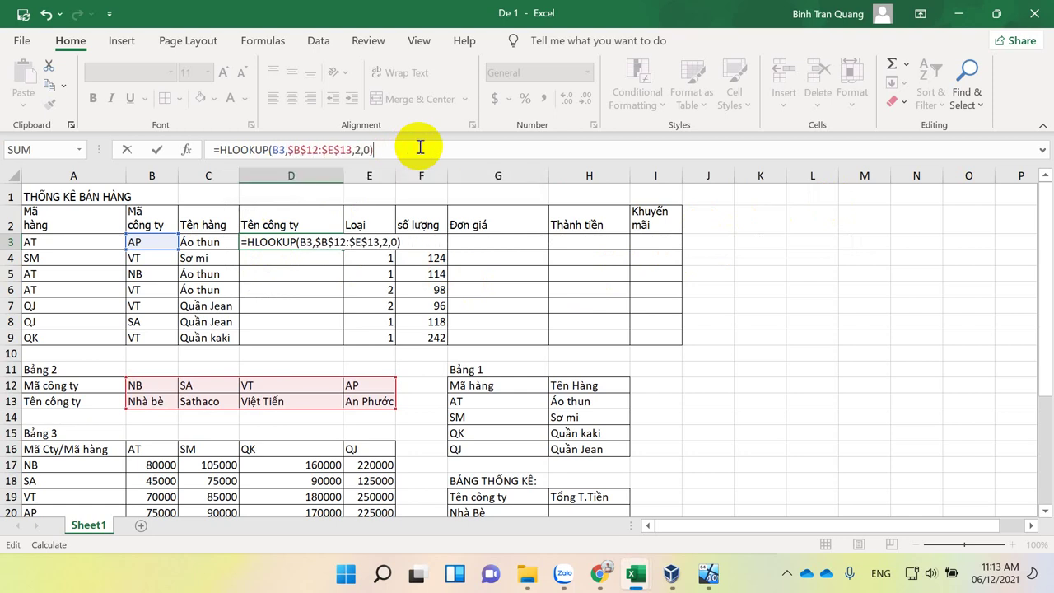
{"action": "key", "text": "Return"}
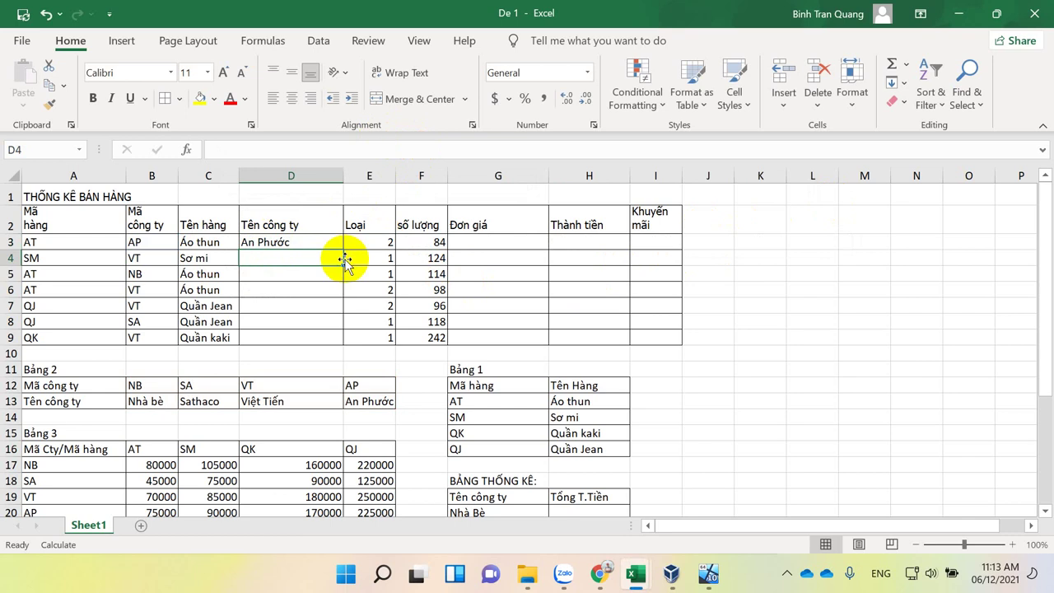
Step: Copy the HLOOKUP formula down to D9 and check the Bảng 2 codes
{"action": "left_click", "coordinate": [328, 241]}
{"action": "left_click_drag", "start_coordinate": [344, 250], "coordinate": [344, 352]}
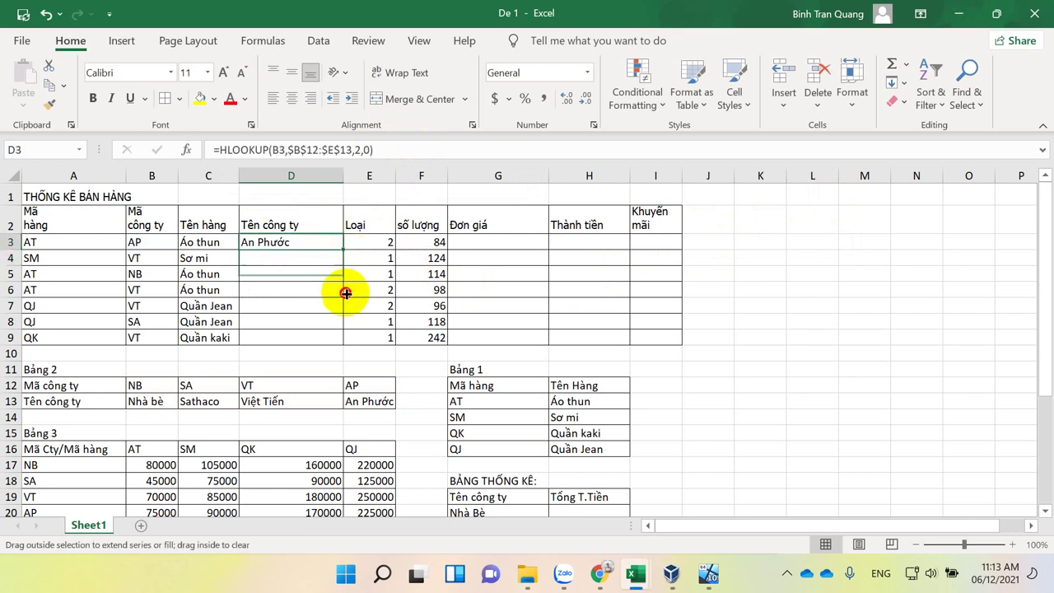
{"action": "left_click_drag", "start_coordinate": [140, 385], "coordinate": [156, 408]}
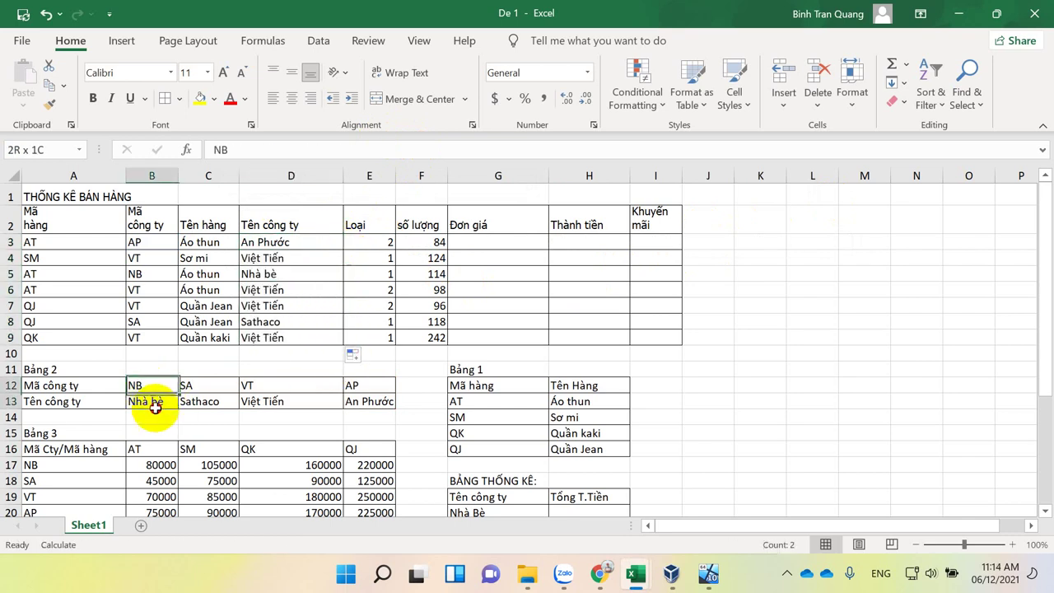
{"action": "left_click", "coordinate": [141, 401]}
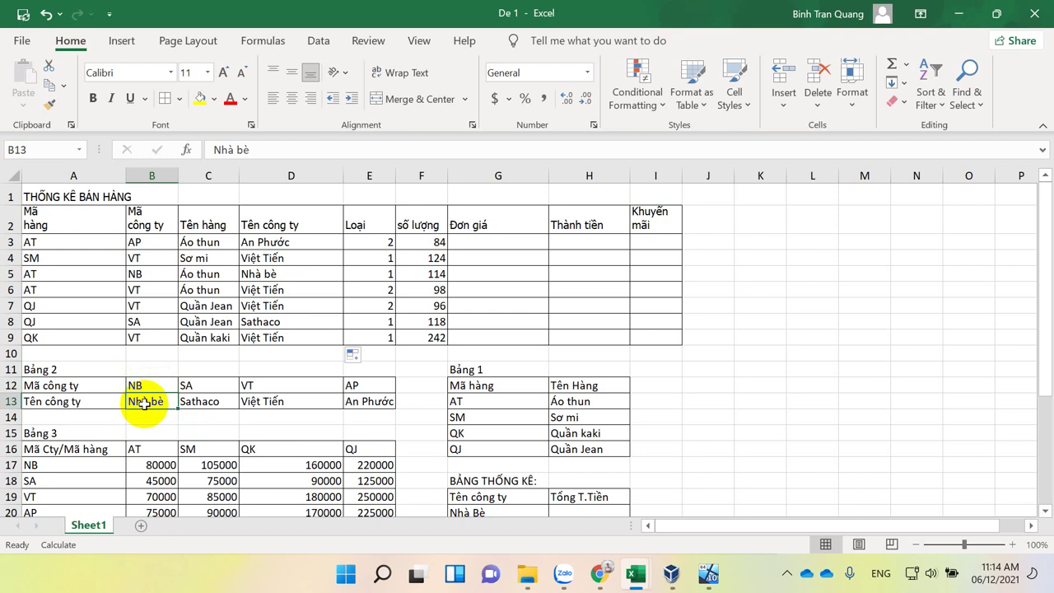
{"action": "left_click", "coordinate": [265, 241]}
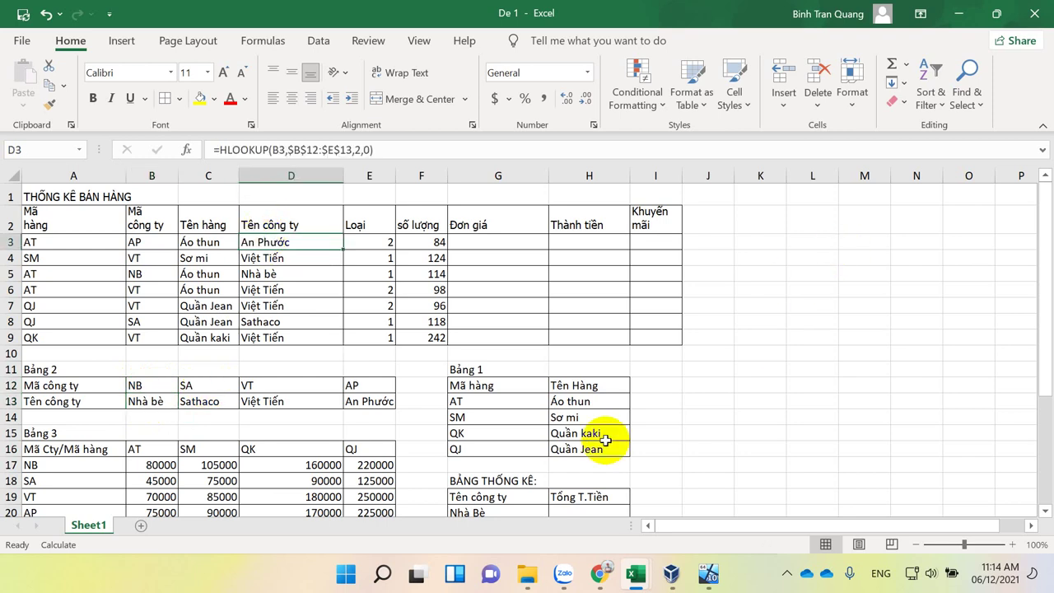
{"action": "scroll", "coordinate": [576, 437], "scroll_direction": "down", "scroll_amount": 1}
{"action": "left_click_drag", "start_coordinate": [50, 382], "coordinate": [385, 445]}
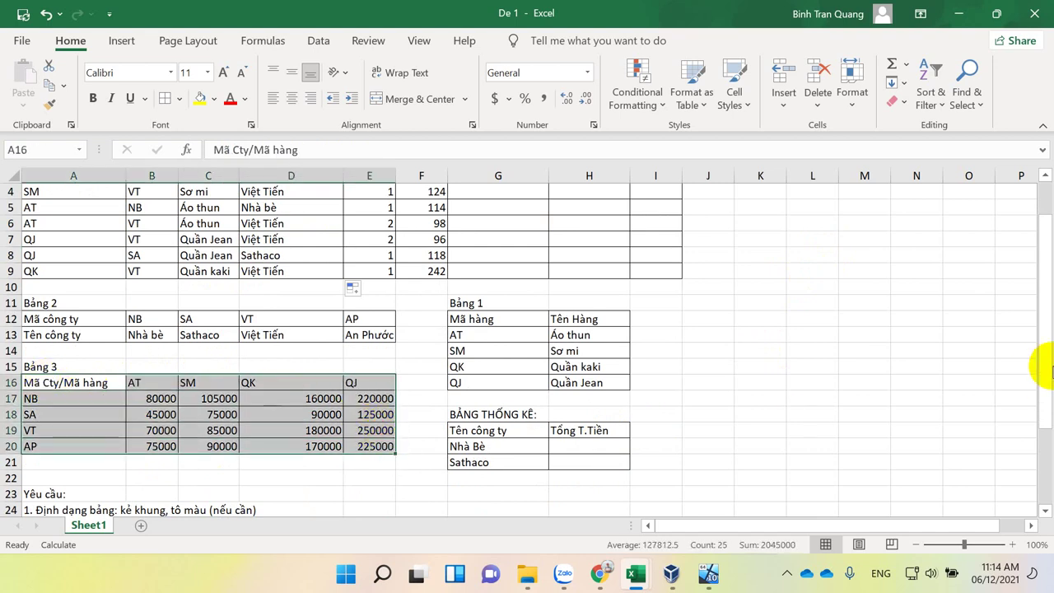
{"action": "scroll", "coordinate": [851, 401], "scroll_direction": "up", "scroll_amount": 1}
{"action": "left_click", "coordinate": [510, 241]}
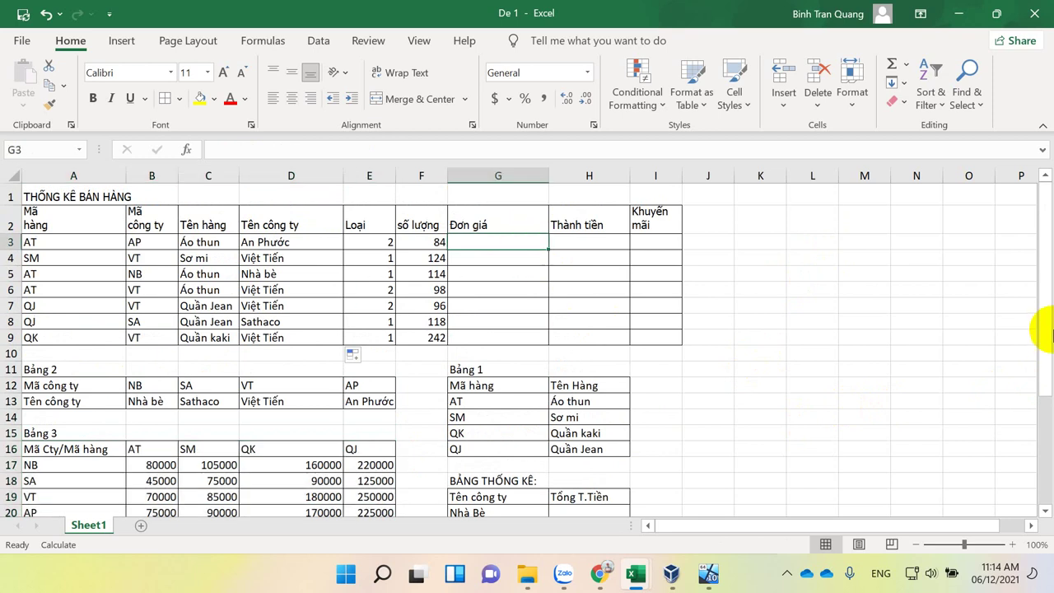
{"action": "left_click", "coordinate": [581, 239]}
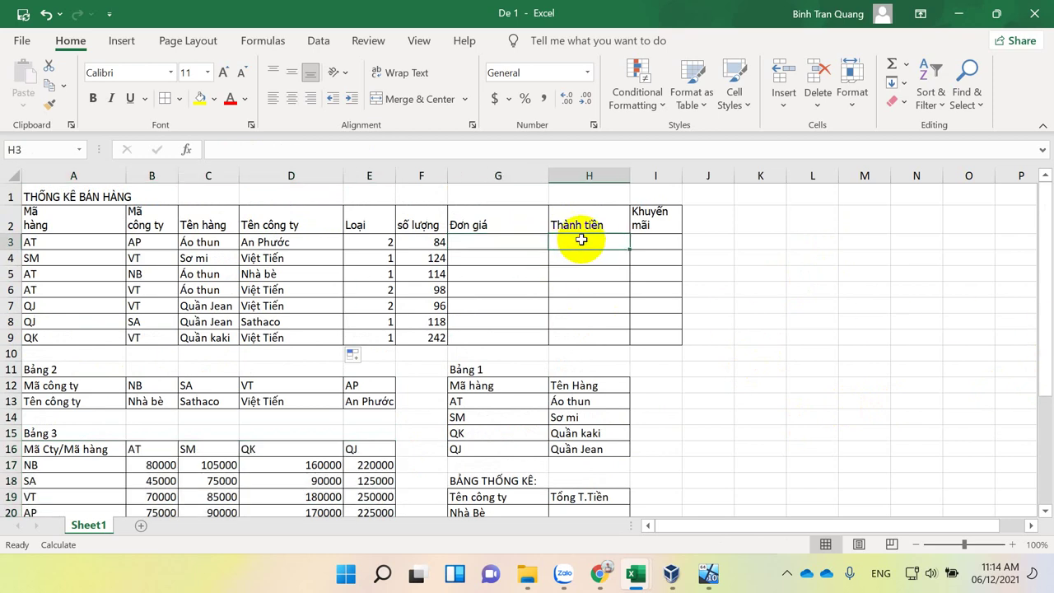
{"action": "left_click", "coordinate": [482, 244]}
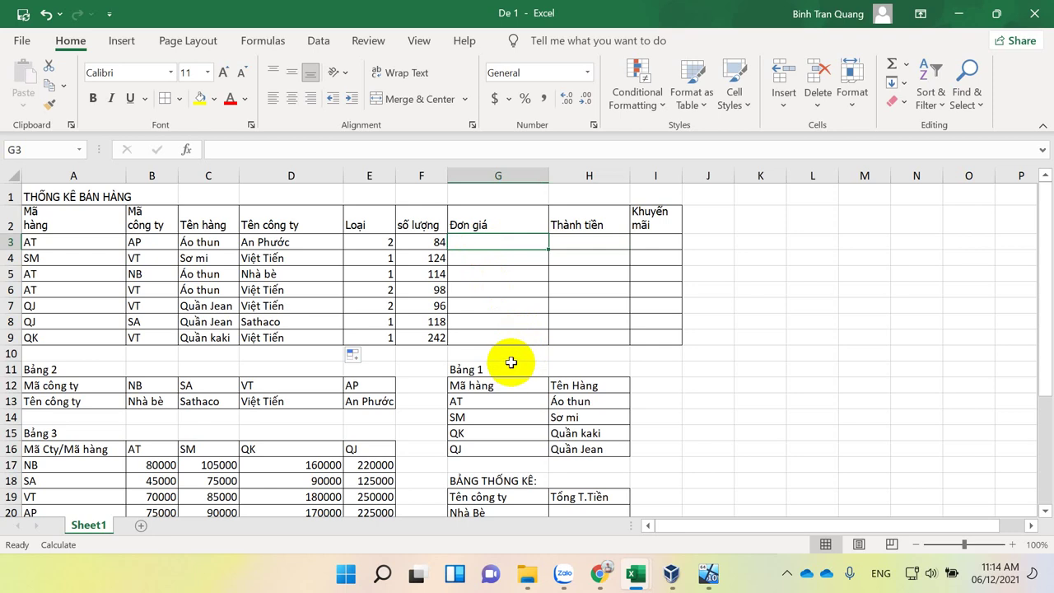
{"action": "left_click_drag", "start_coordinate": [51, 464], "coordinate": [56, 480]}
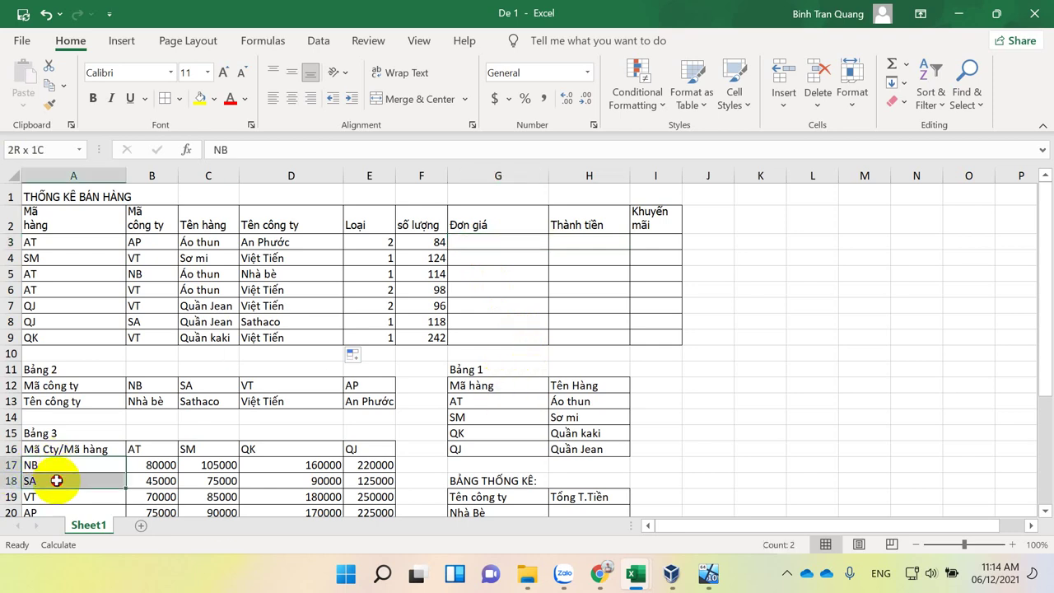
{"action": "left_click_drag", "start_coordinate": [155, 449], "coordinate": [355, 448]}
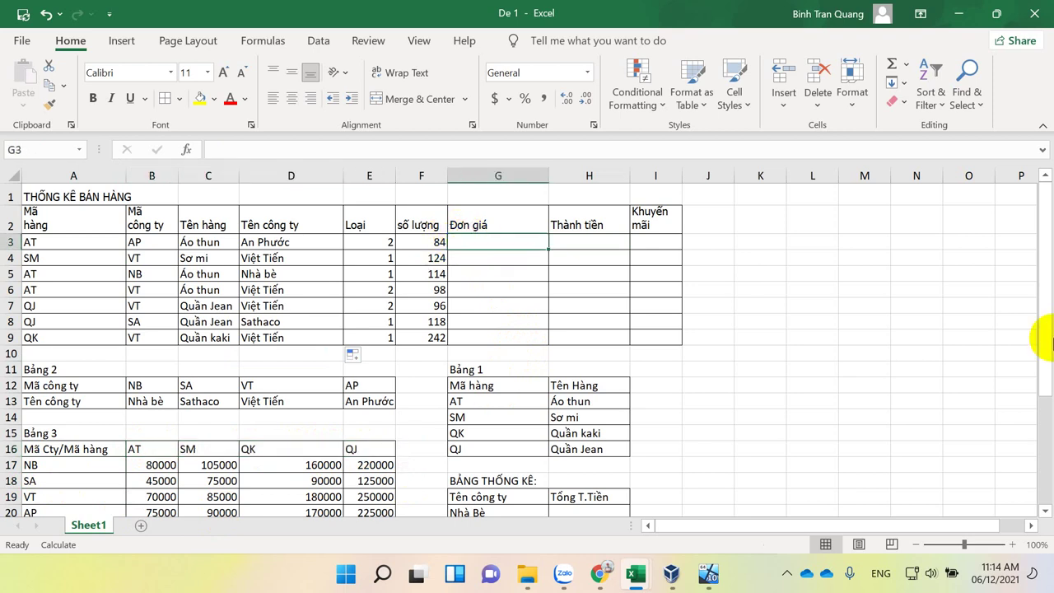
Step: Start an INDEX formula in G3 over the absolute price range $B$17:$E$20
{"action": "type", "text": "=in"}
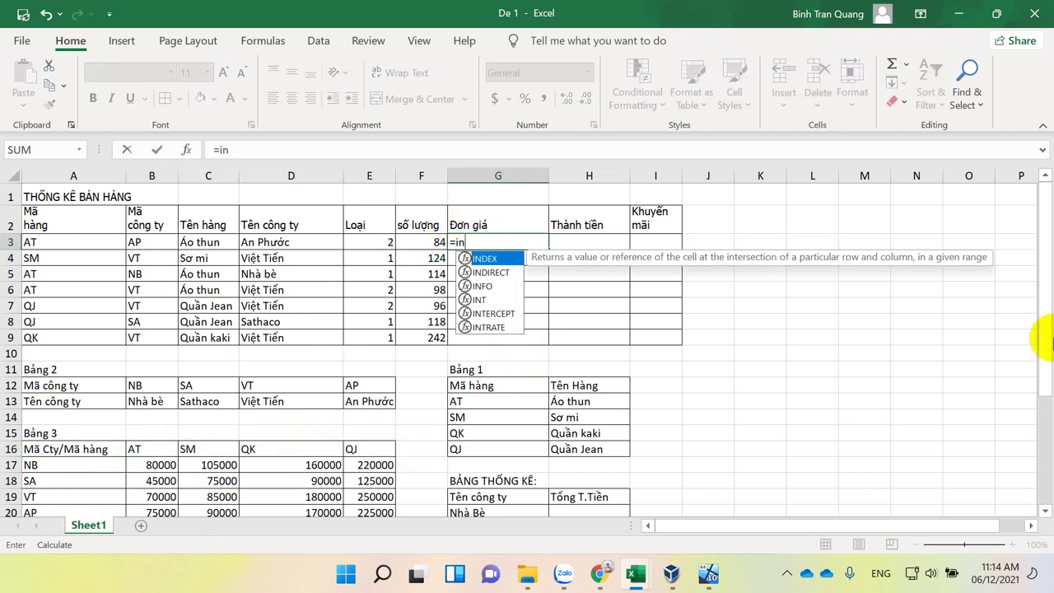
{"action": "key", "text": "Tab"}
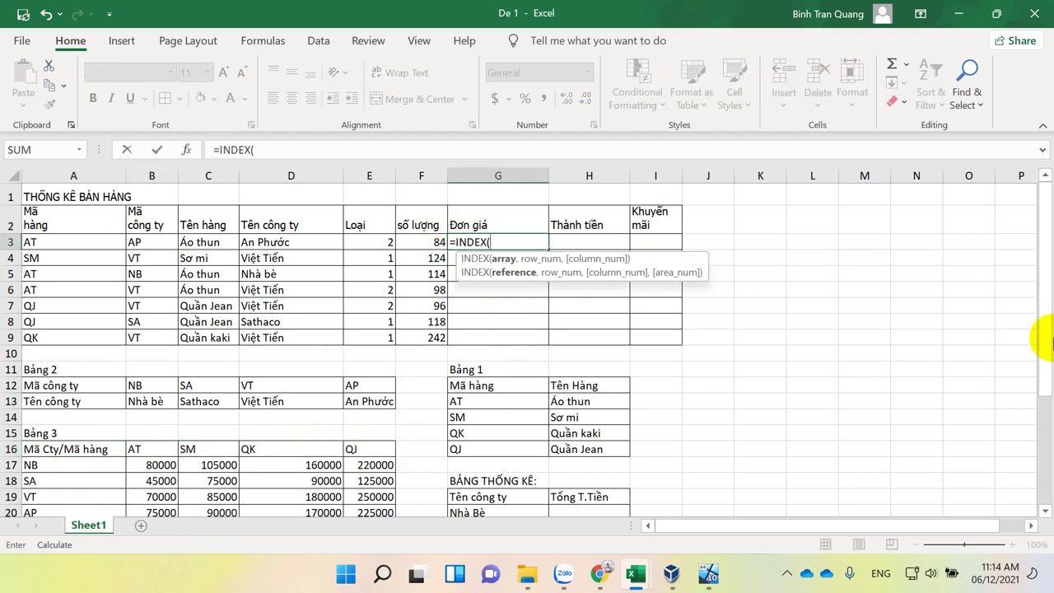
{"action": "scroll", "coordinate": [1021, 364], "scroll_direction": "down", "scroll_amount": 2}
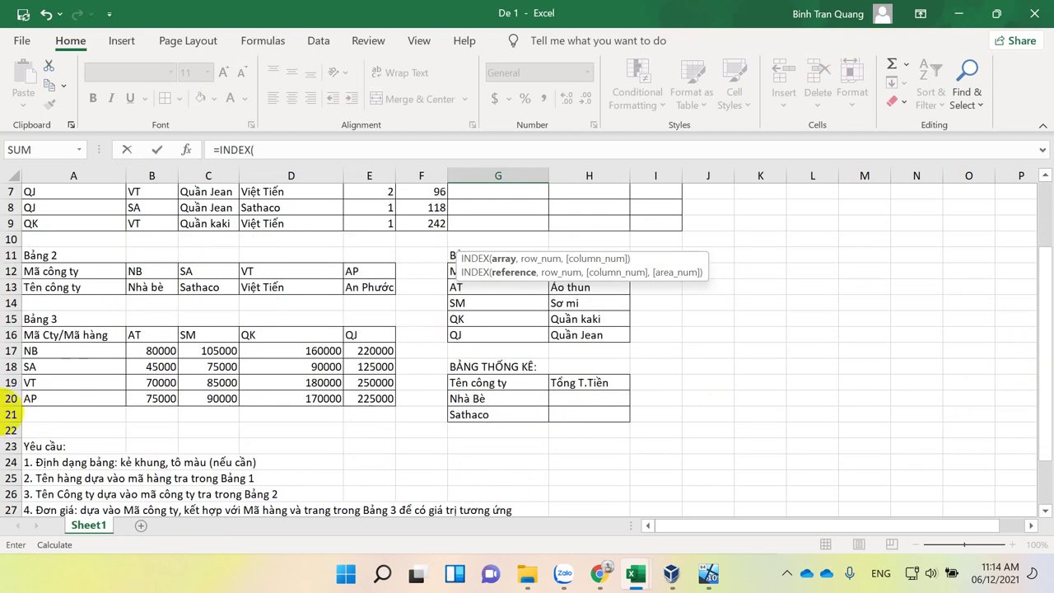
{"action": "left_click", "coordinate": [171, 351]}
{"action": "left_click_drag", "start_coordinate": [173, 352], "coordinate": [378, 401]}
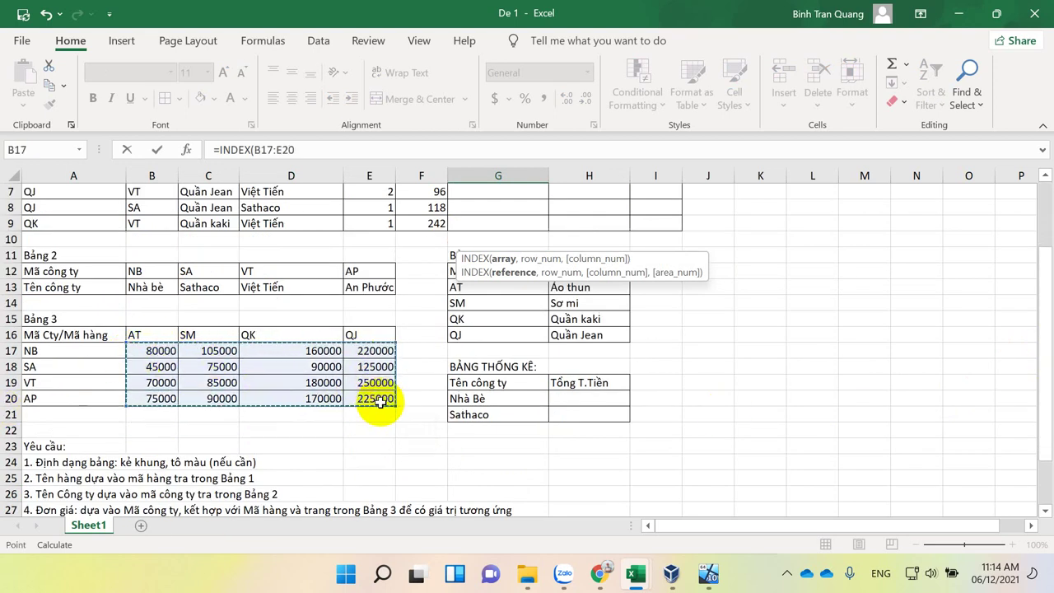
{"action": "key", "text": "F4"}
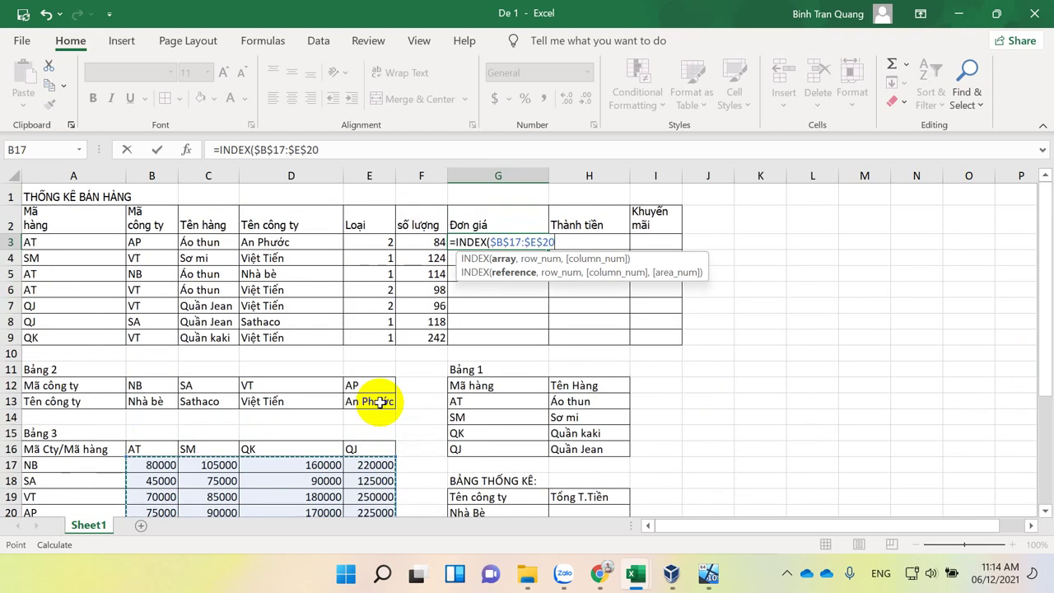
{"action": "type", "text": ","}
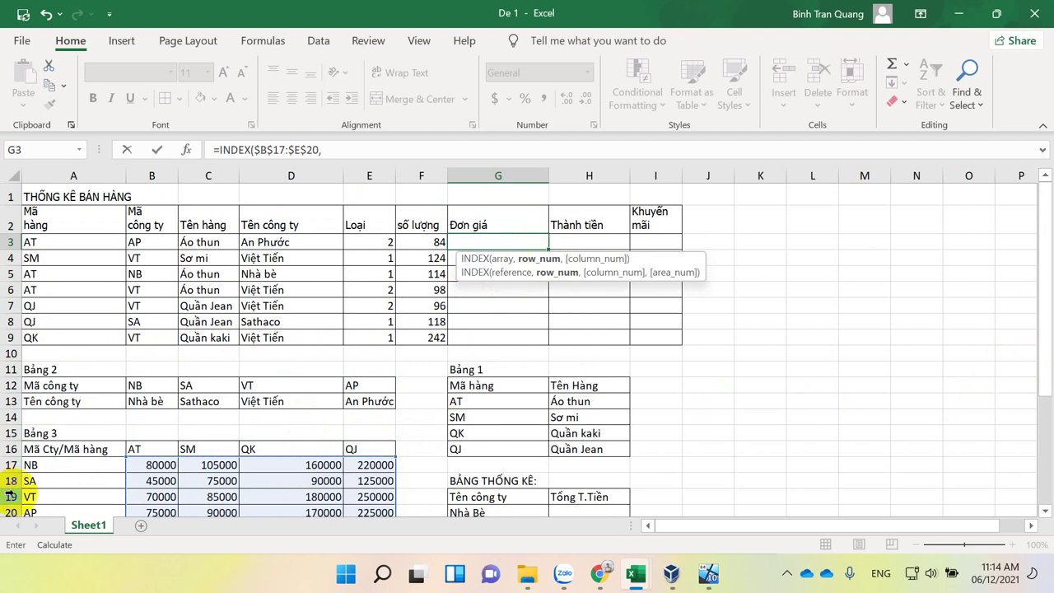
Step: Add MATCH(B3,$A$17:$A$20,0) as the row position
{"action": "scroll", "coordinate": [49, 436], "scroll_direction": "down", "scroll_amount": 1}
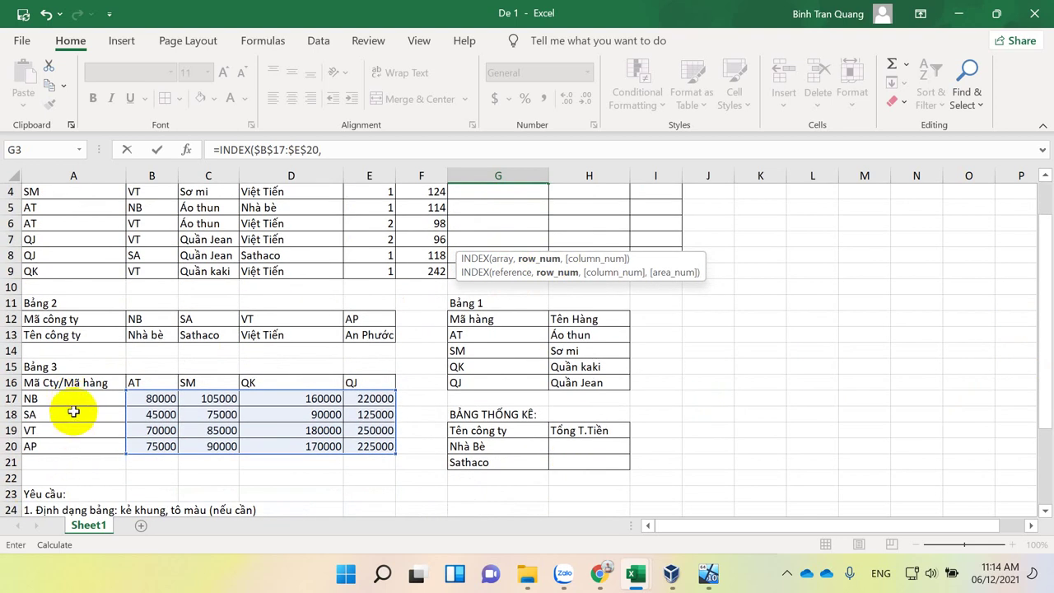
{"action": "scroll", "coordinate": [132, 404], "scroll_direction": "up", "scroll_amount": 1}
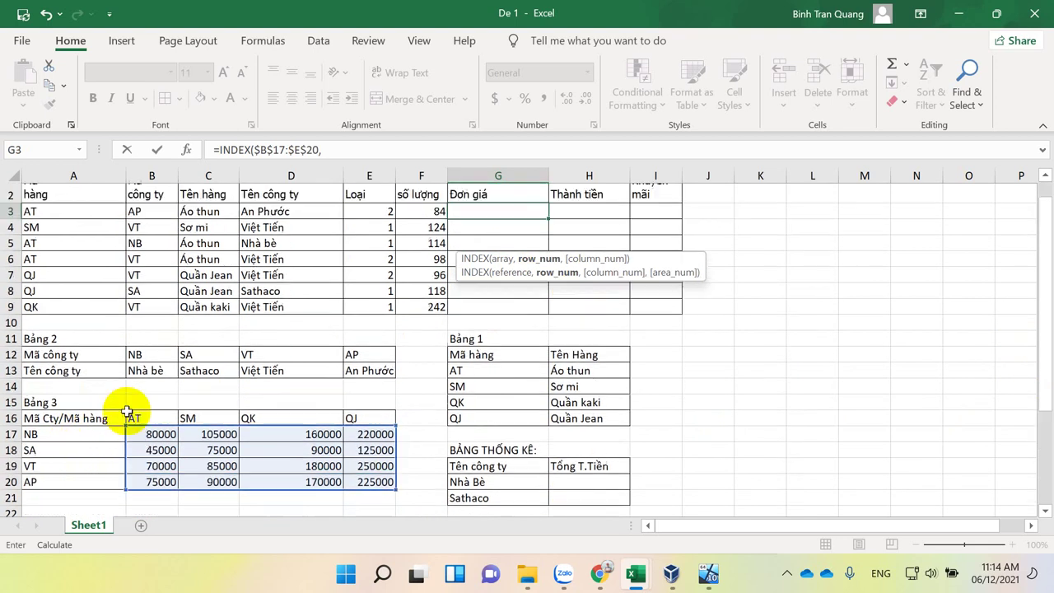
{"action": "type", "text": "ma"}
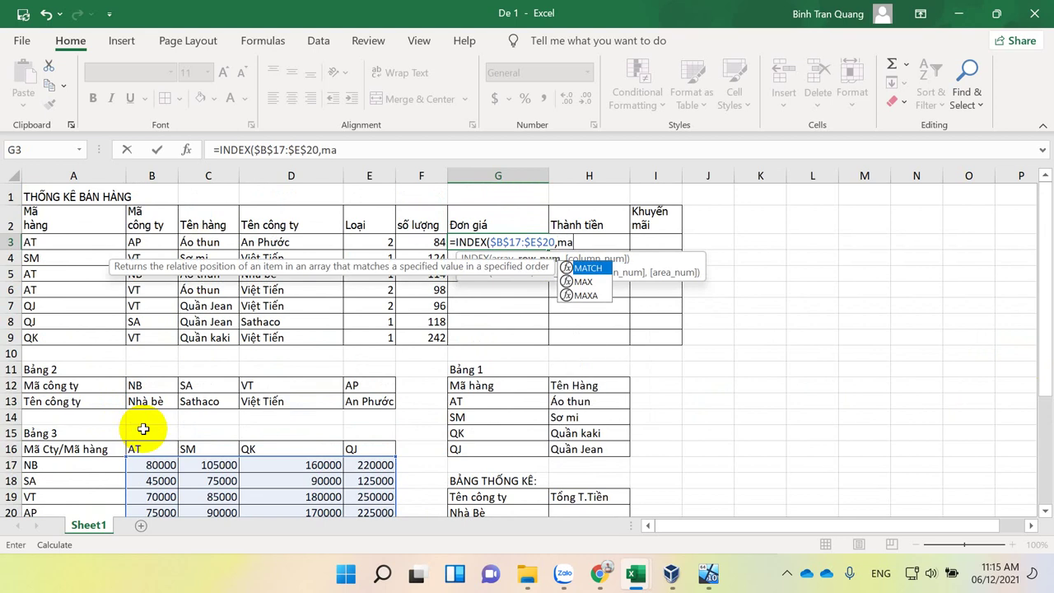
{"action": "key", "text": "Tab"}
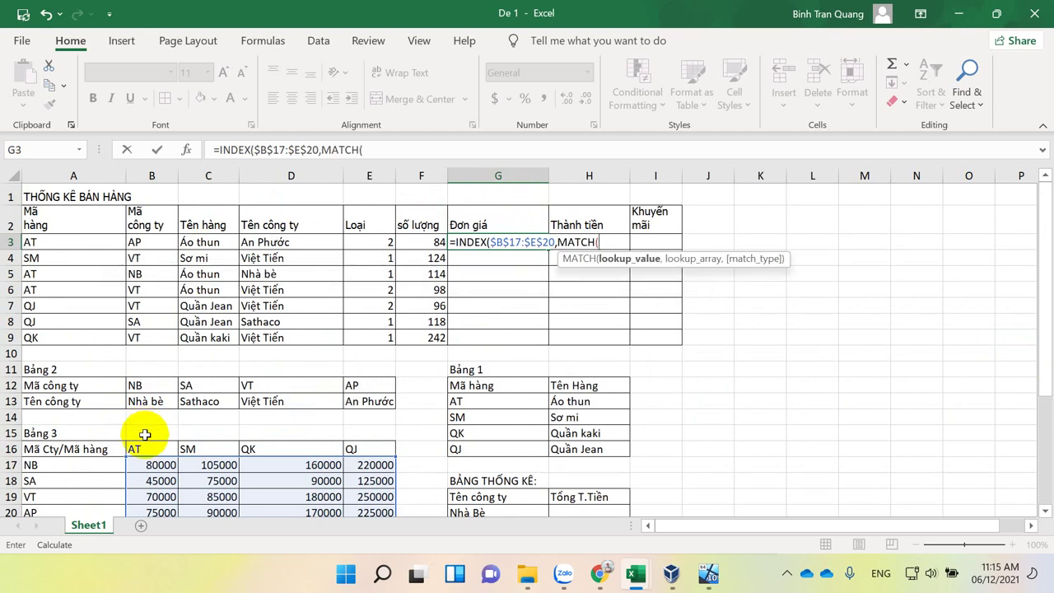
{"action": "left_click", "coordinate": [150, 243]}
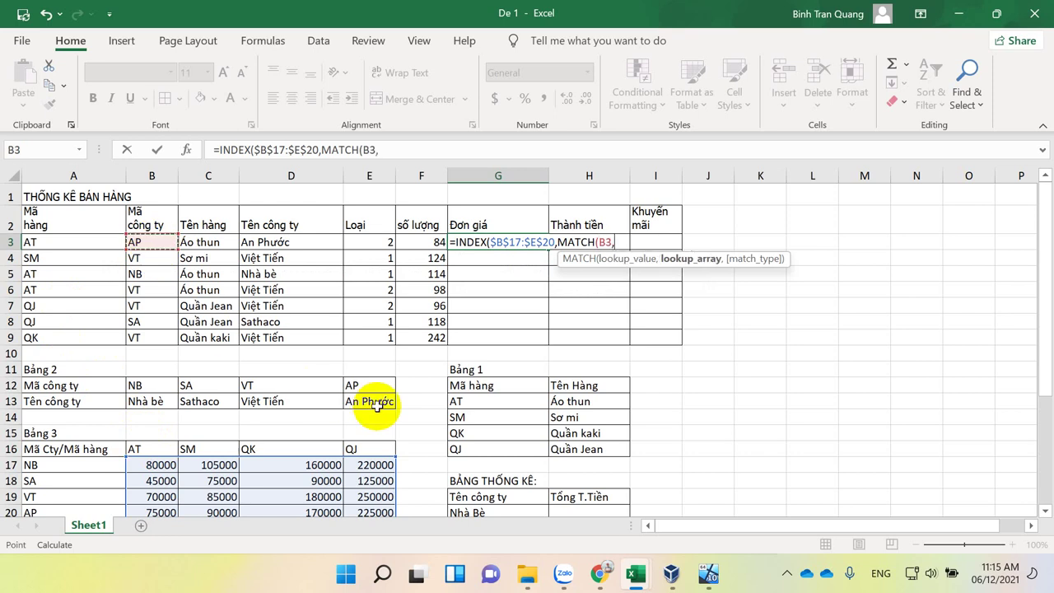
{"action": "scroll", "coordinate": [376, 391], "scroll_direction": "down", "scroll_amount": 2}
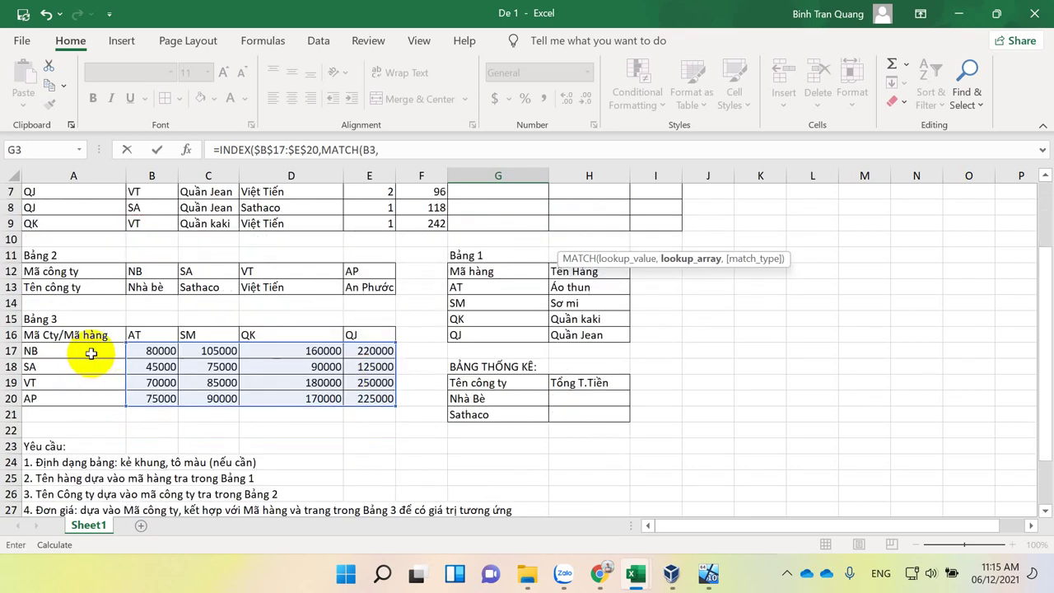
{"action": "left_click_drag", "start_coordinate": [92, 352], "coordinate": [86, 400]}
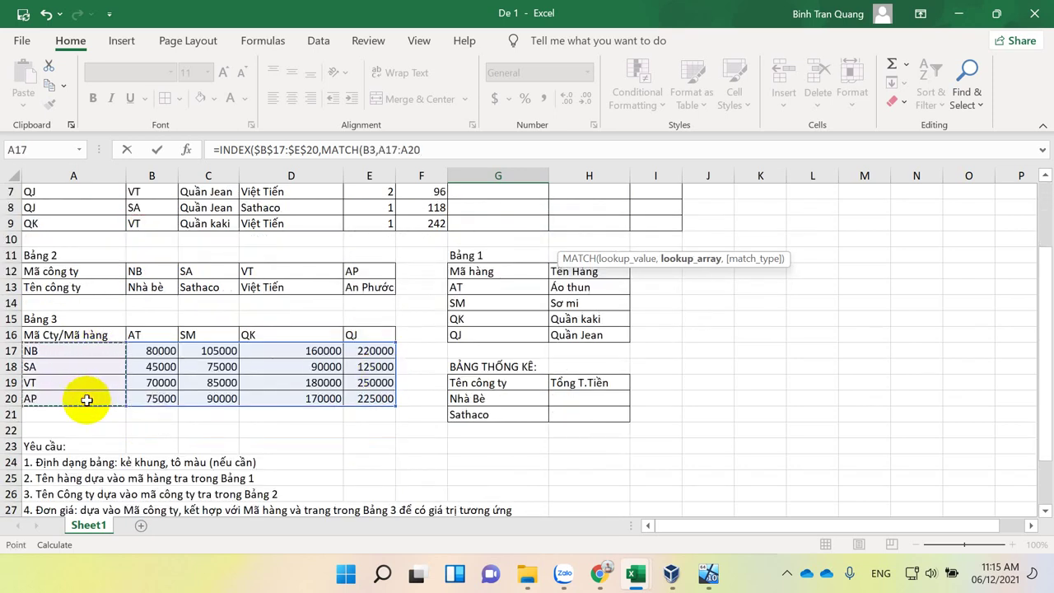
{"action": "key", "text": "F4"}
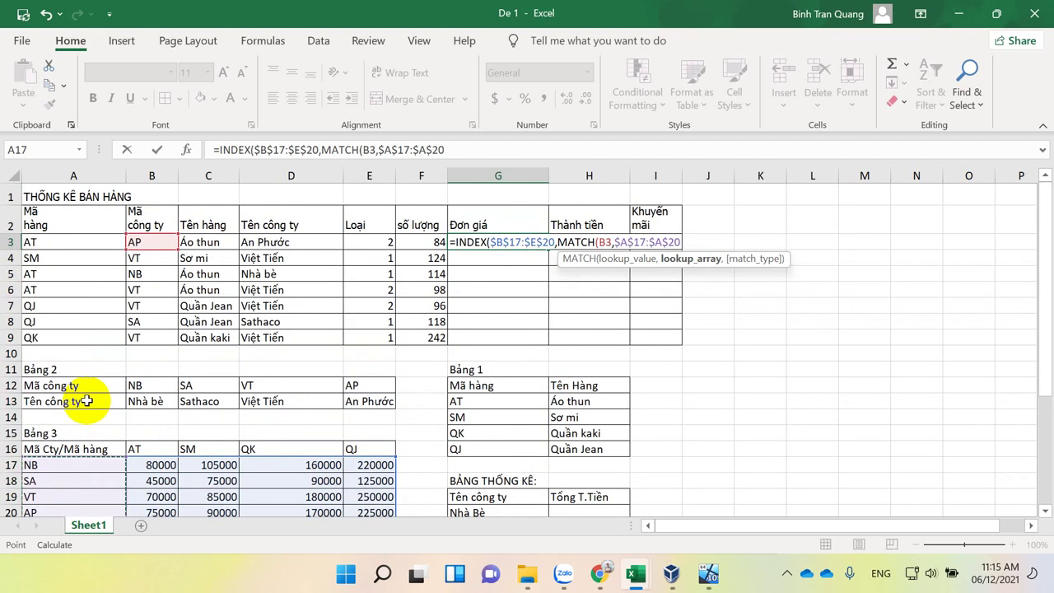
{"action": "type", "text": ",0"}
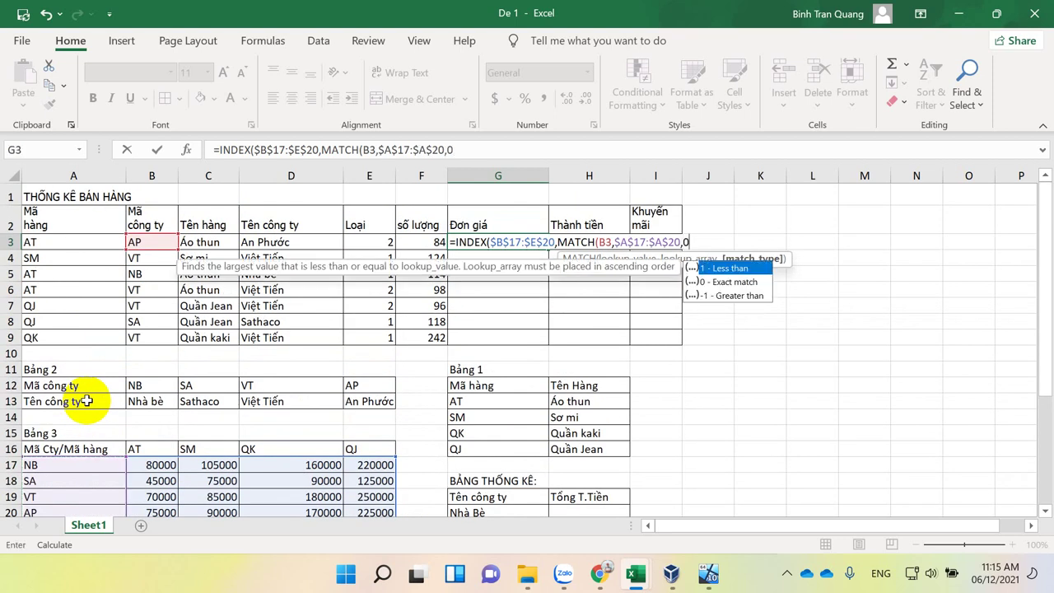
{"action": "type", "text": ")"}
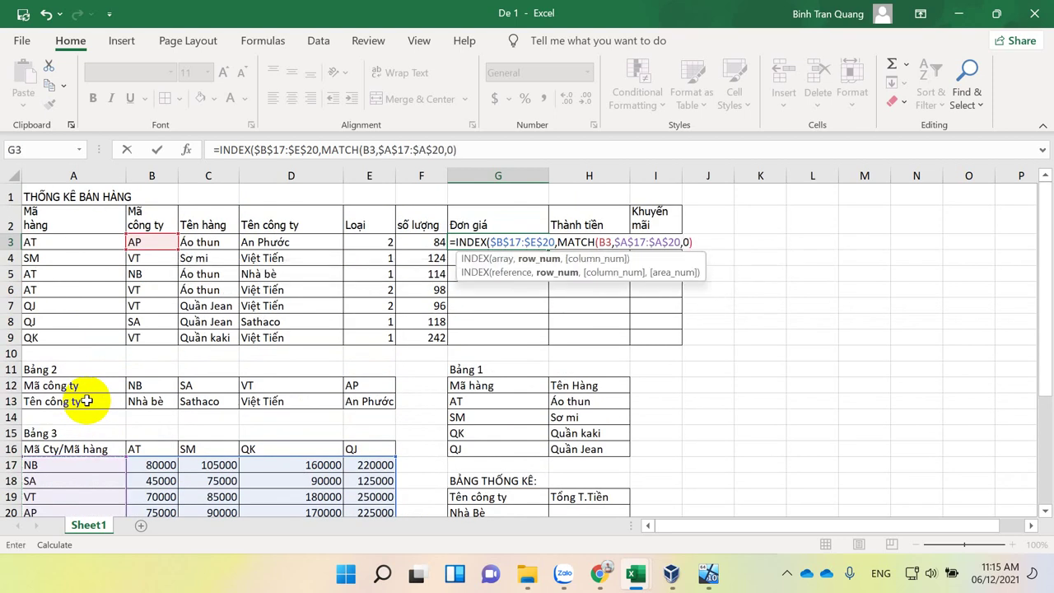
{"action": "type", "text": ","}
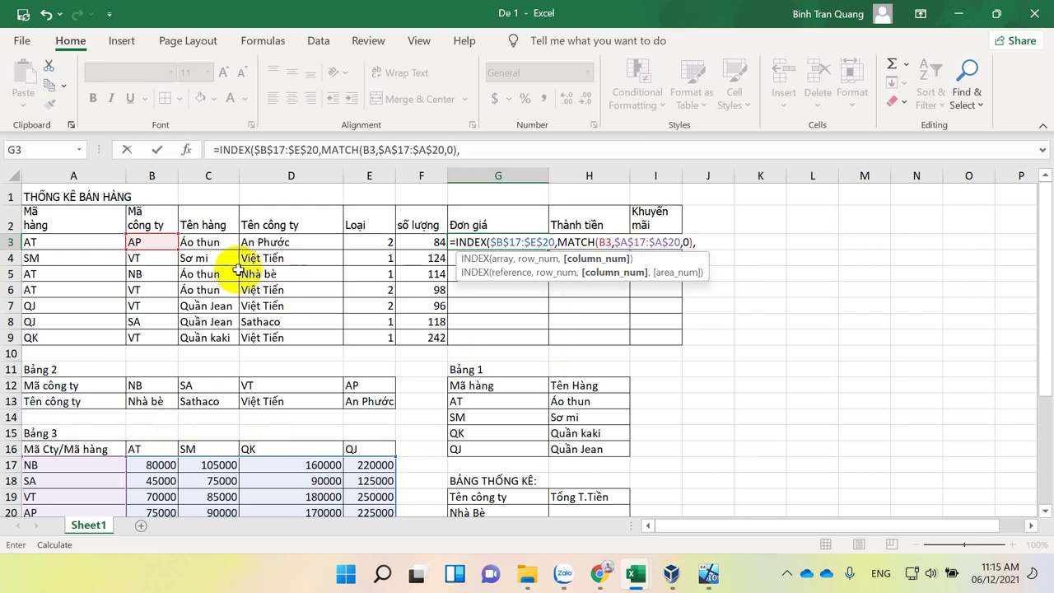
Step: Add MATCH(A3,$B$16:$E$16,0) as the column position and commit, giving 75000
{"action": "type", "text": "ma"}
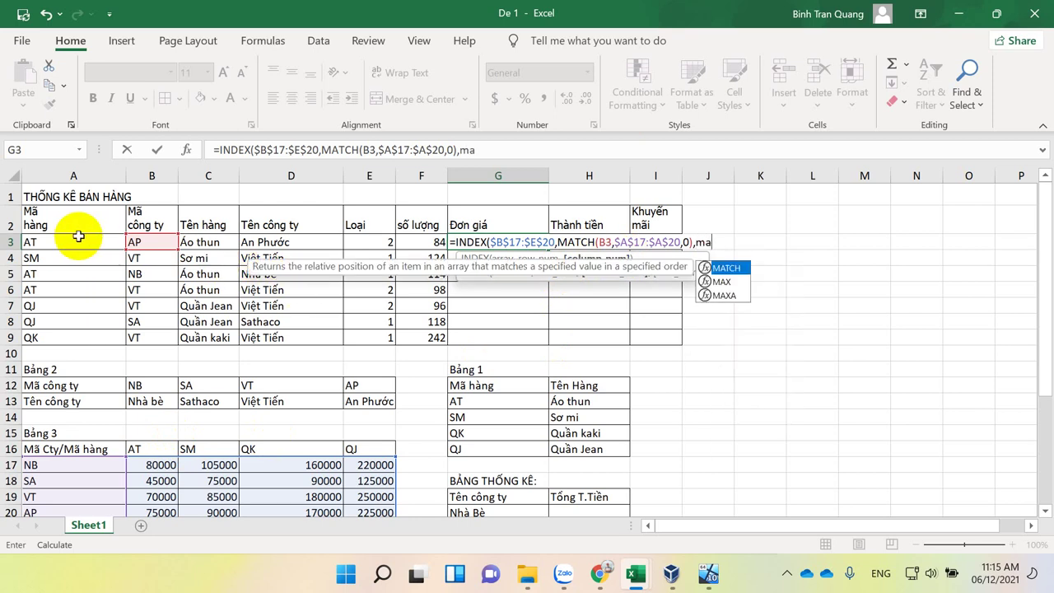
{"action": "key", "text": "Tab"}
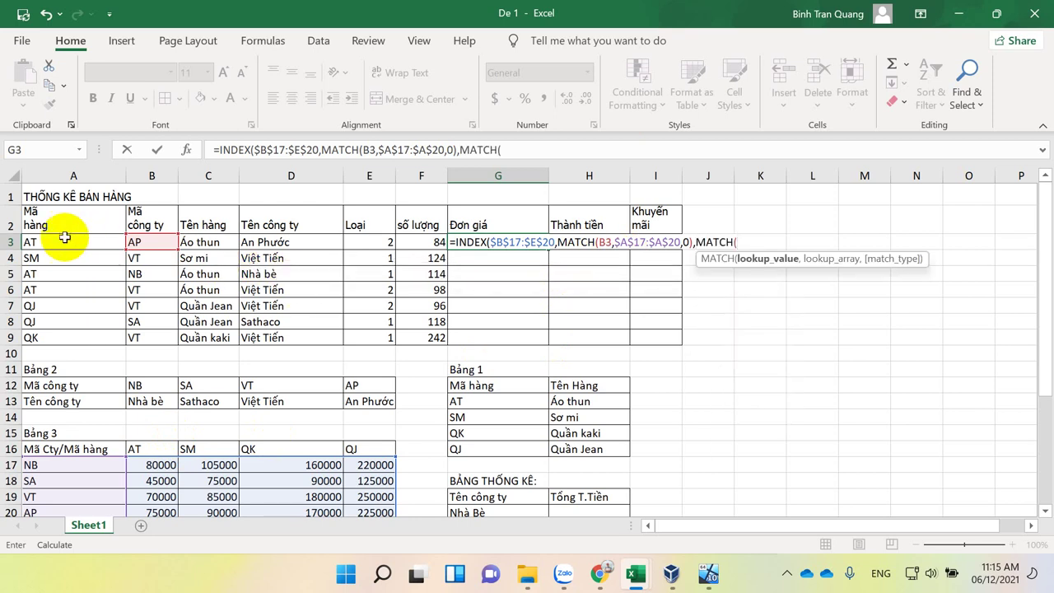
{"action": "left_click", "coordinate": [65, 246]}
{"action": "type", "text": ","}
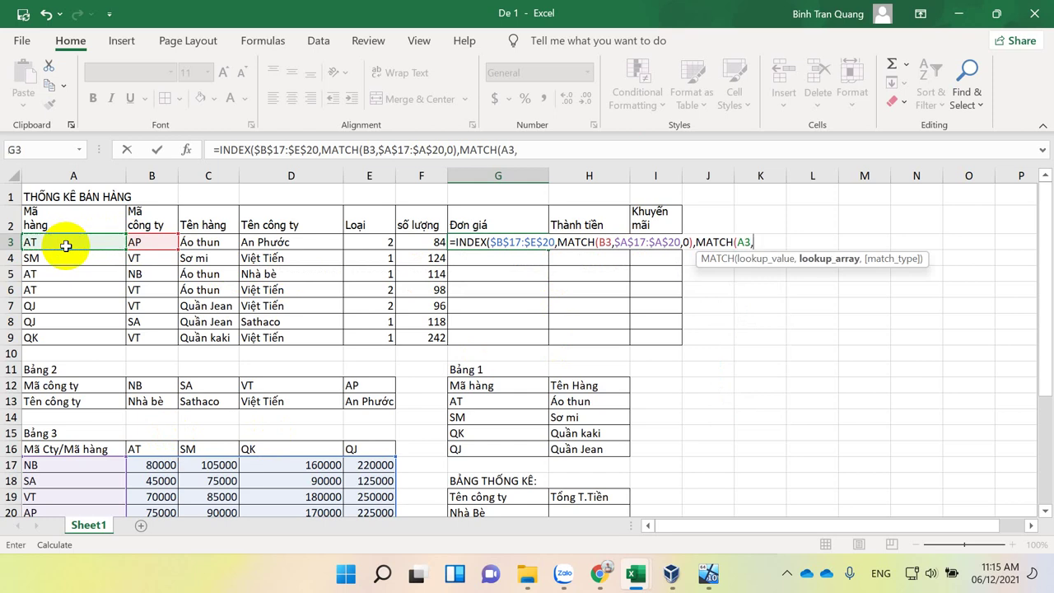
{"action": "left_click_drag", "start_coordinate": [141, 449], "coordinate": [382, 451]}
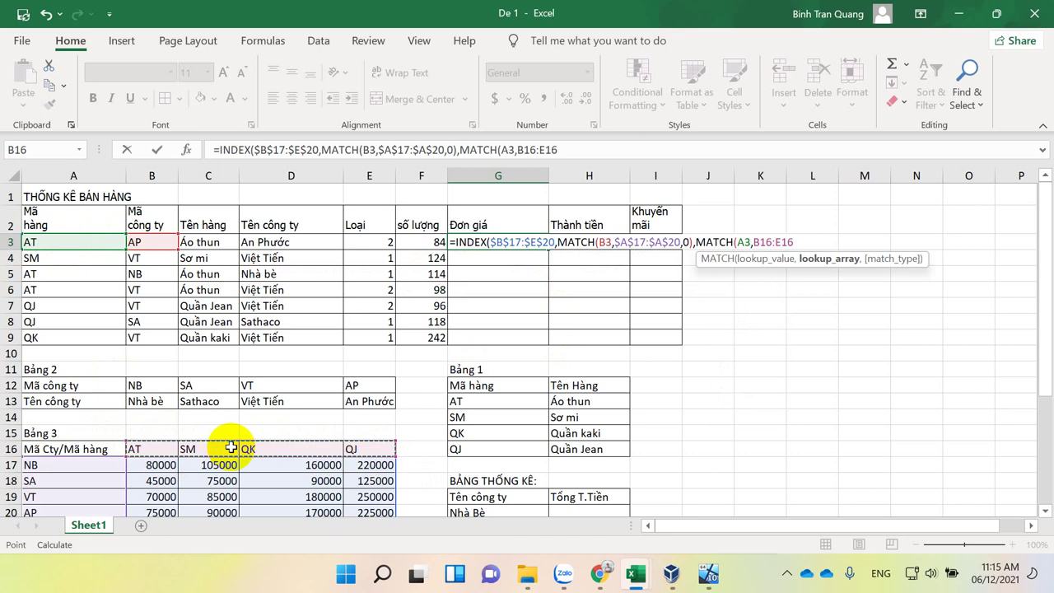
{"action": "key", "text": "F4"}
{"action": "type", "text": ",0"}
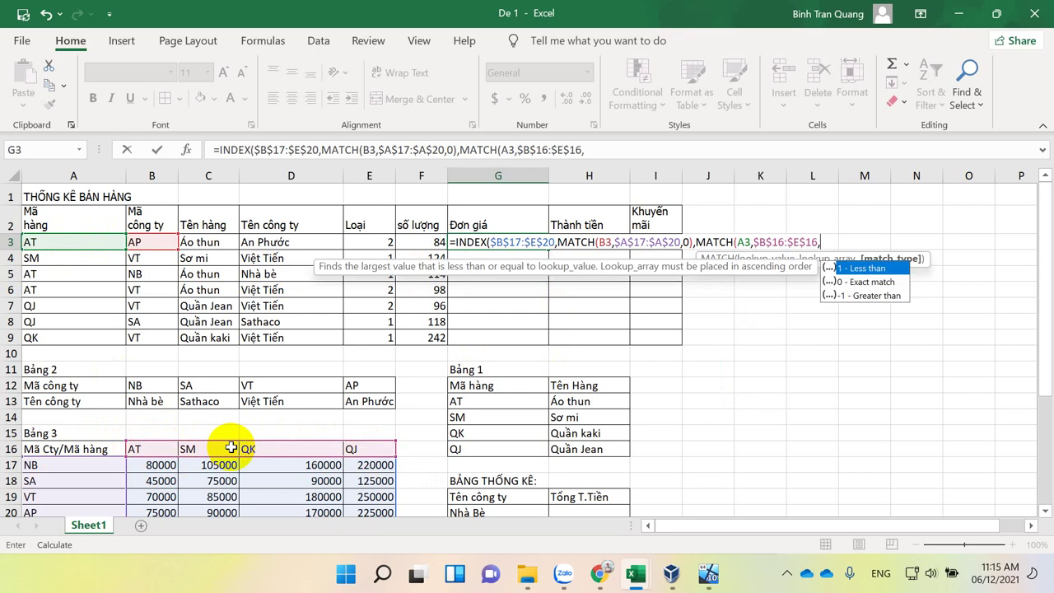
{"action": "type", "text": ")"}
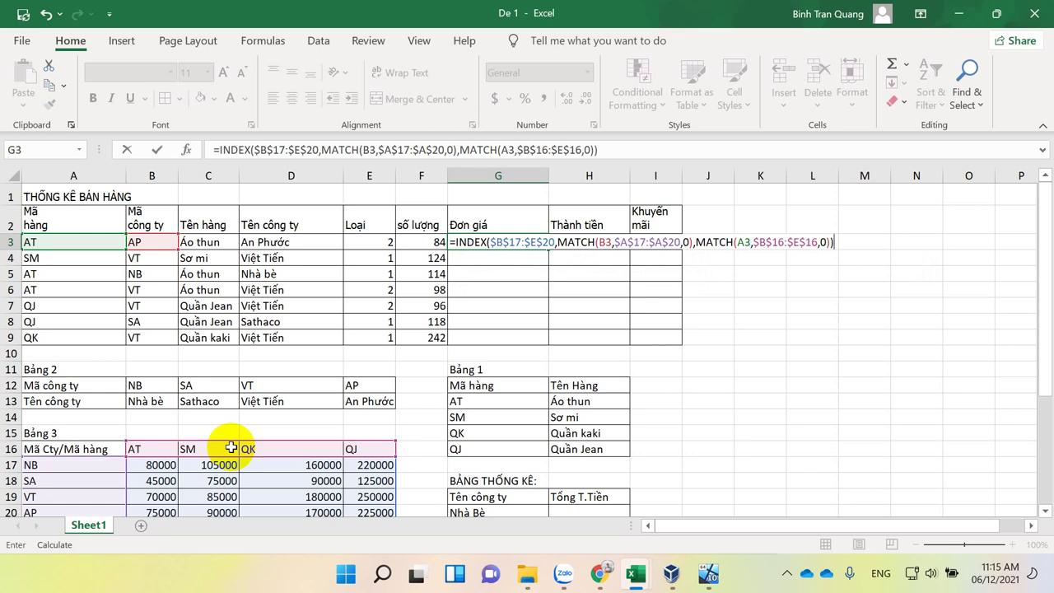
{"action": "key", "text": "Return"}
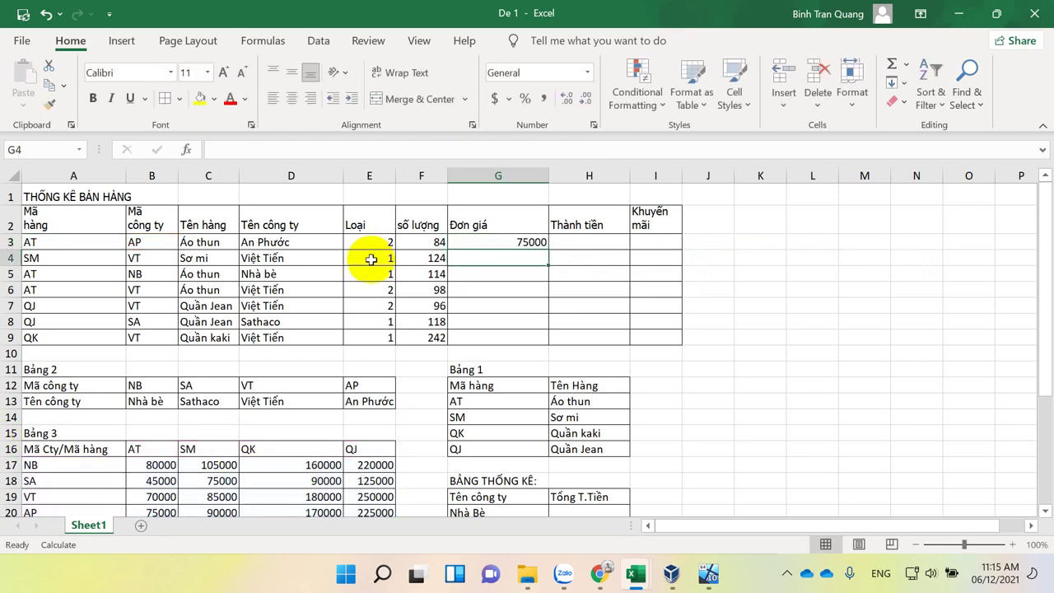
{"action": "left_click", "coordinate": [532, 243]}
{"action": "mouse_move", "coordinate": [548, 250]}
{"action": "left_mouse_down"}
{"action": "mouse_move", "coordinate": [543, 356]}
{"action": "mouse_move", "coordinate": [541, 347]}
{"action": "left_mouse_up"}
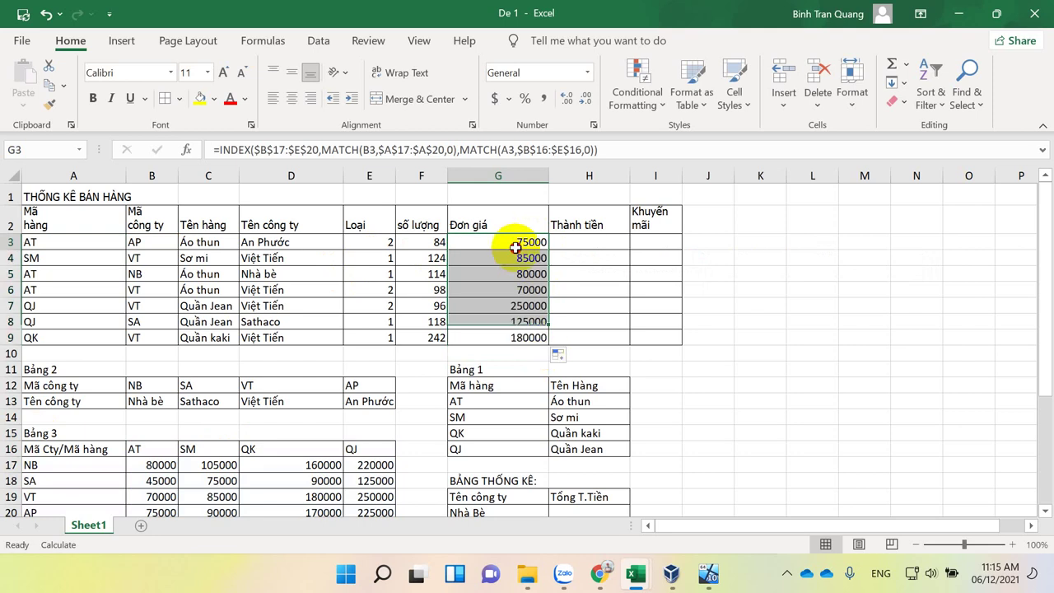
{"action": "left_click_drag", "start_coordinate": [1018, 167], "coordinate": [1019, 199]}
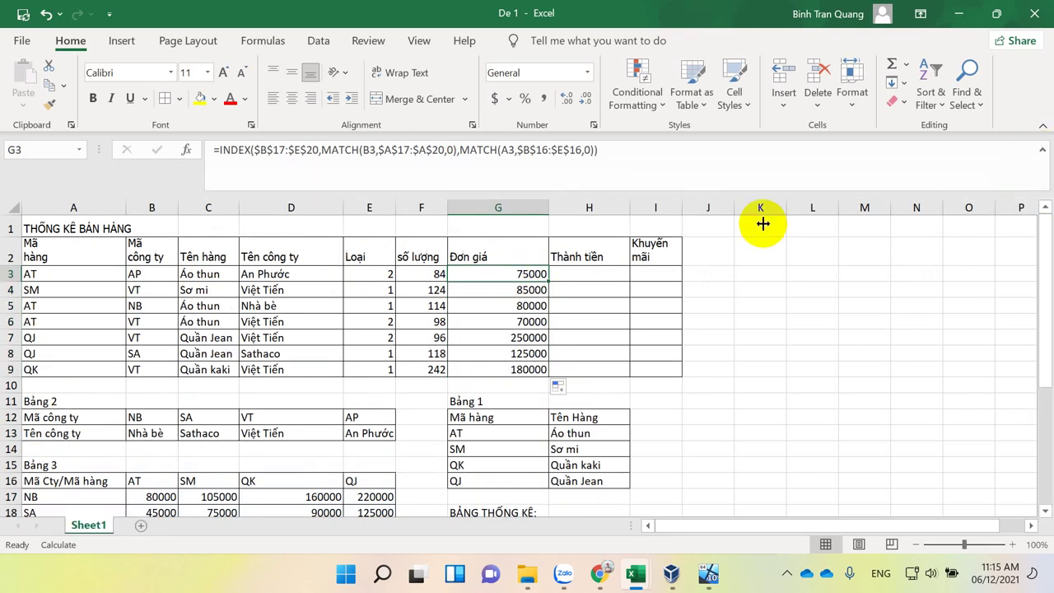
{"action": "left_click", "coordinate": [212, 149]}
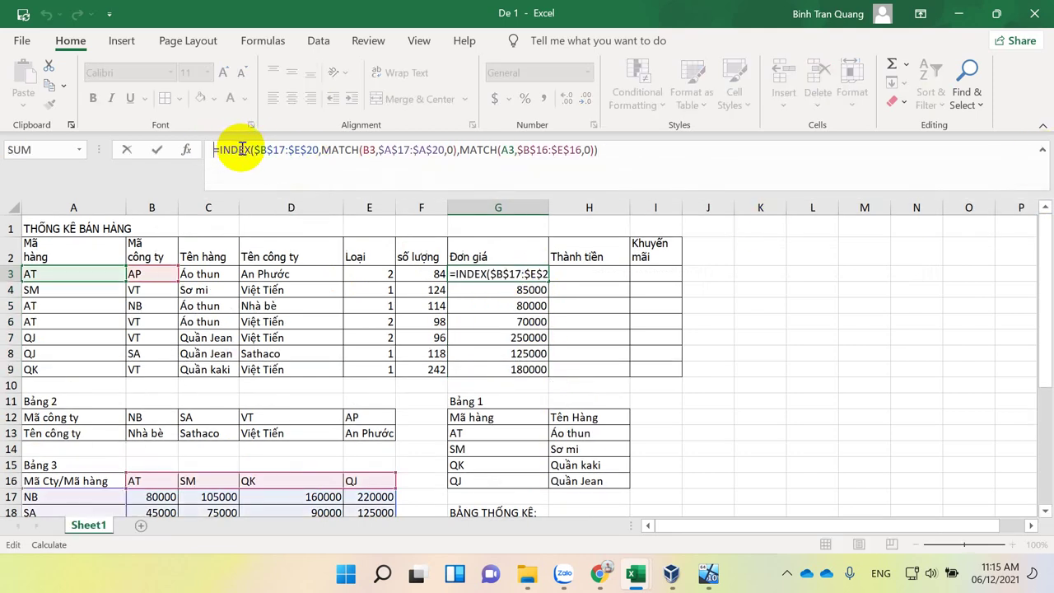
{"action": "scroll", "coordinate": [329, 370], "scroll_direction": "down", "scroll_amount": 1}
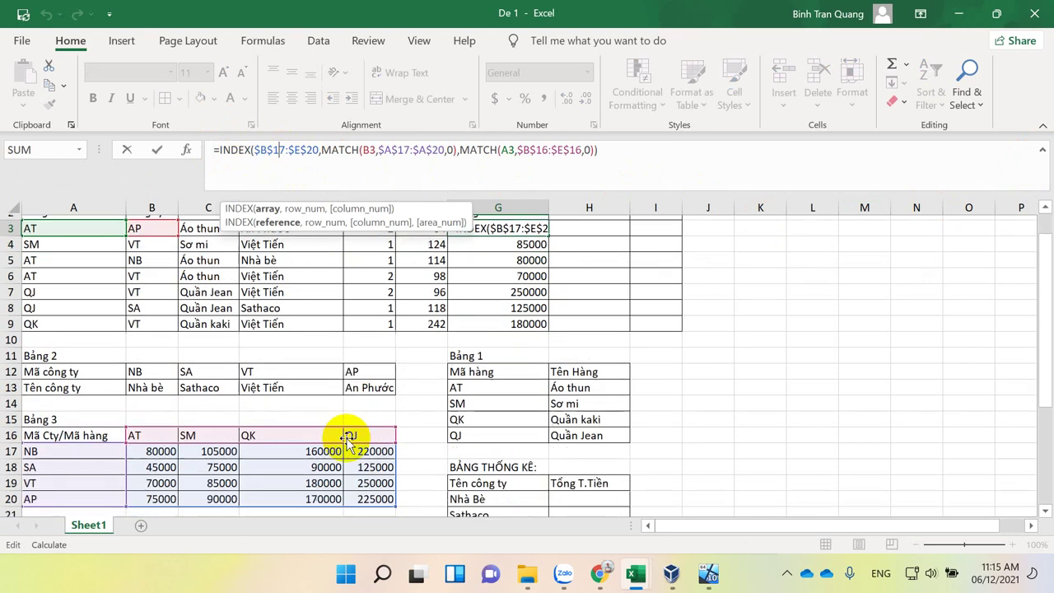
{"action": "scroll", "coordinate": [348, 435], "scroll_direction": "down", "scroll_amount": 1}
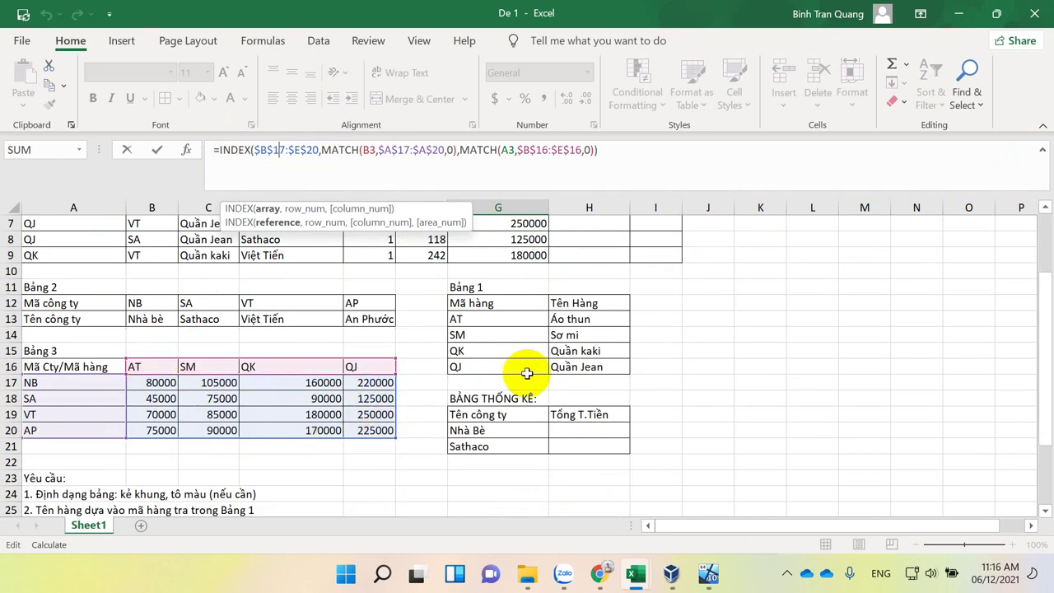
{"action": "left_click_drag", "start_coordinate": [322, 151], "coordinate": [458, 154]}
{"action": "key", "text": "ctrl+c"}
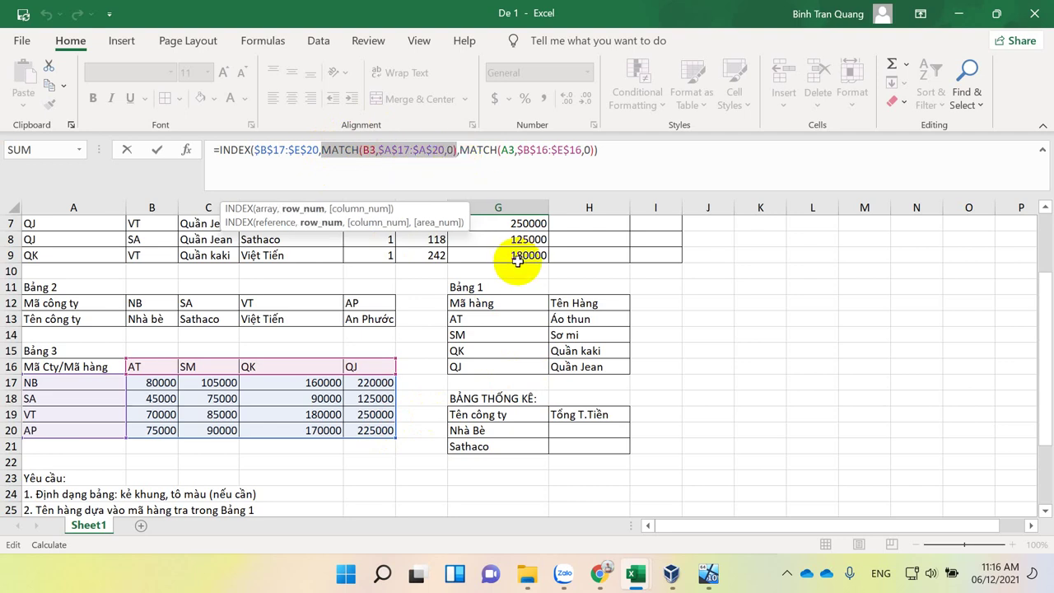
{"action": "key", "text": "Escape"}
{"action": "scroll", "coordinate": [518, 261], "scroll_direction": "up", "scroll_amount": 1}
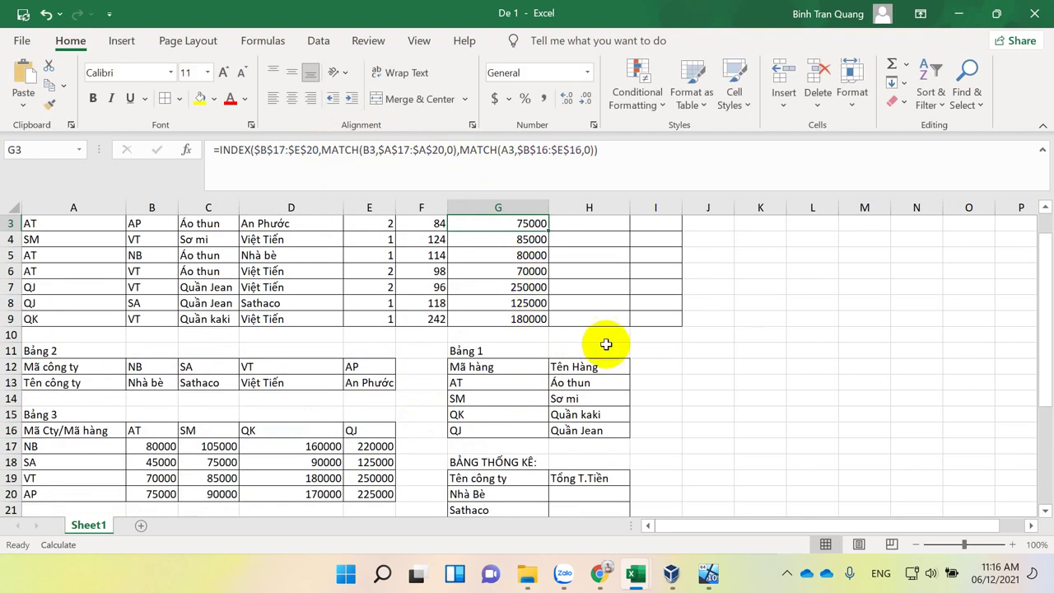
{"action": "scroll", "coordinate": [642, 330], "scroll_direction": "up", "scroll_amount": 1}
Step: Paste =MATCH(B3,$A$17:$A$20,0) into K3 and fill it down to K9
{"action": "key", "text": "Right"}
{"action": "key", "text": "Right"}
{"action": "left_click", "coordinate": [757, 273]}
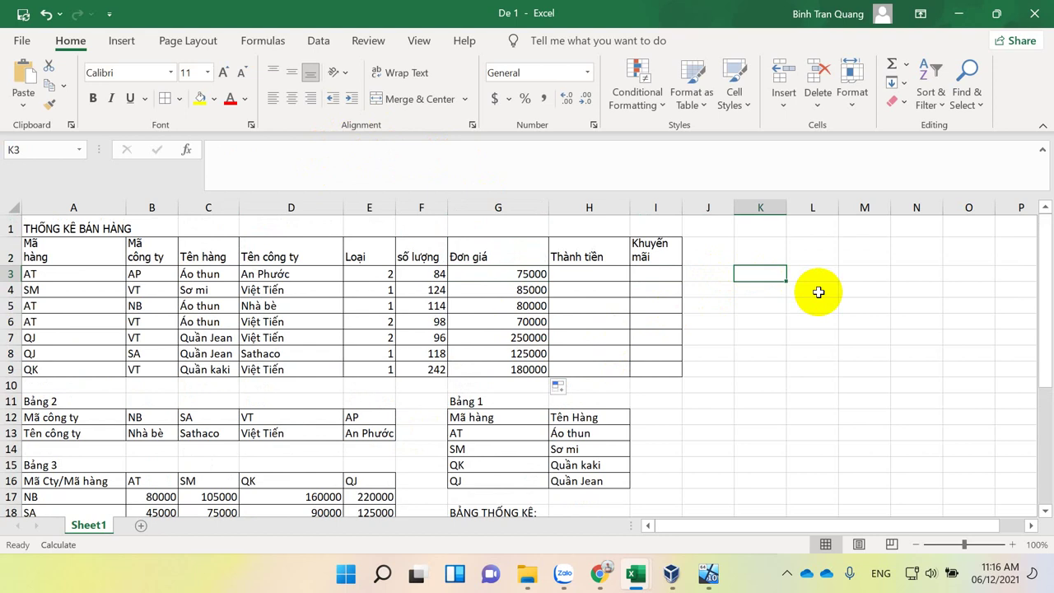
{"action": "left_click", "coordinate": [559, 163]}
{"action": "type", "text": "="}
{"action": "key", "text": "ctrl+v"}
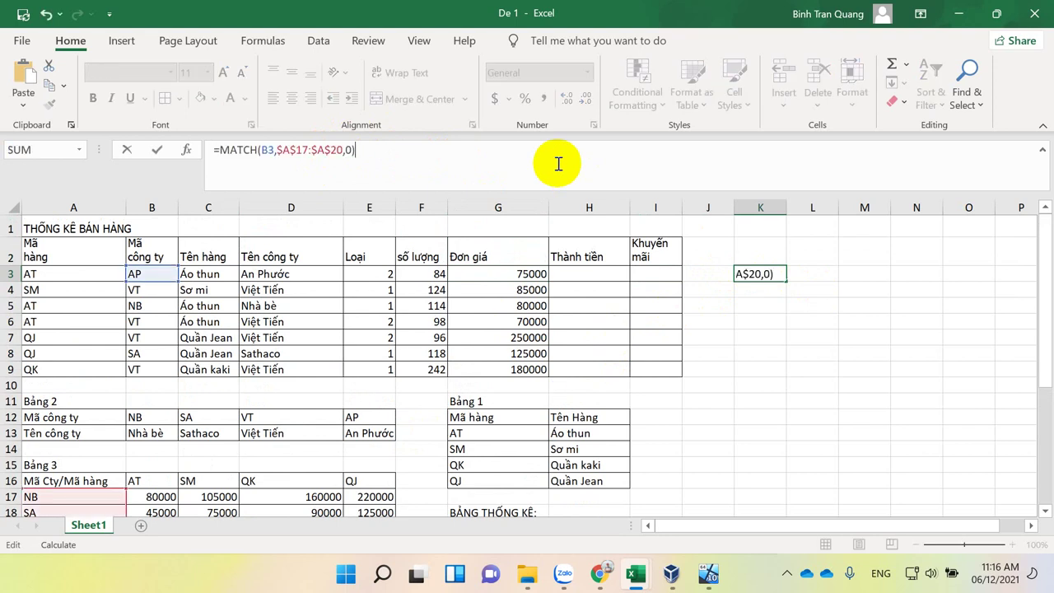
{"action": "key", "text": "Return"}
{"action": "left_click", "coordinate": [753, 274]}
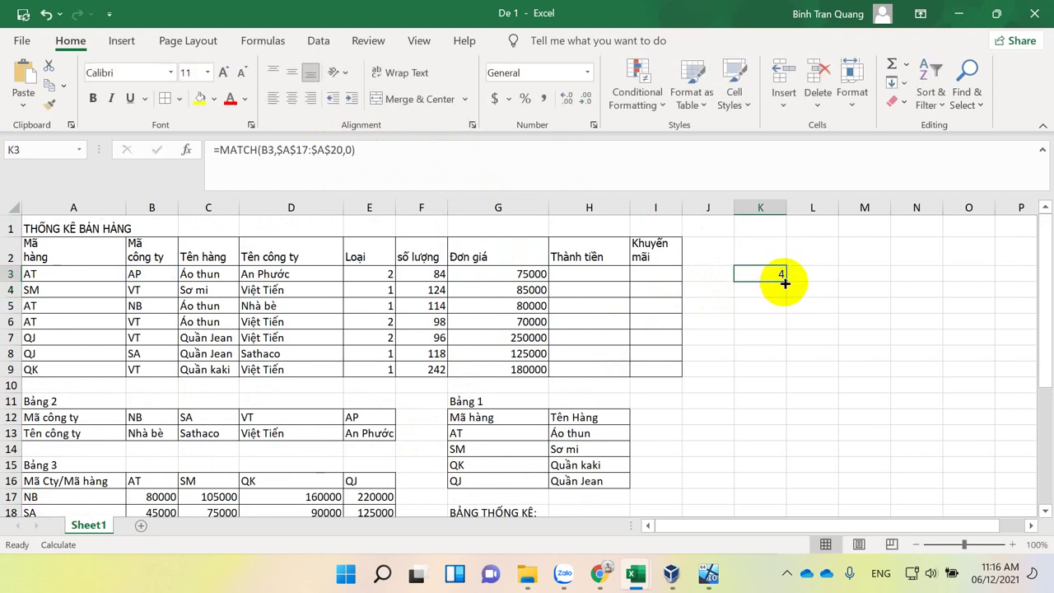
{"action": "left_click_drag", "start_coordinate": [786, 281], "coordinate": [789, 379]}
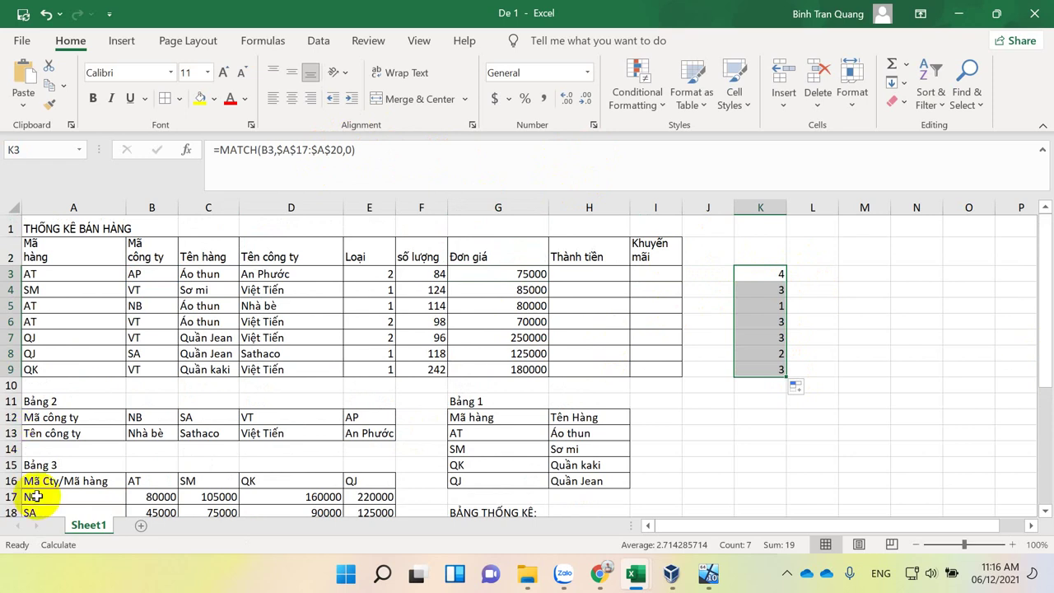
Step: Verify K3's result by finding AP's position among Bảng 3's company codes
{"action": "left_click", "coordinate": [140, 276]}
{"action": "scroll", "coordinate": [173, 354], "scroll_direction": "down", "scroll_amount": 1}
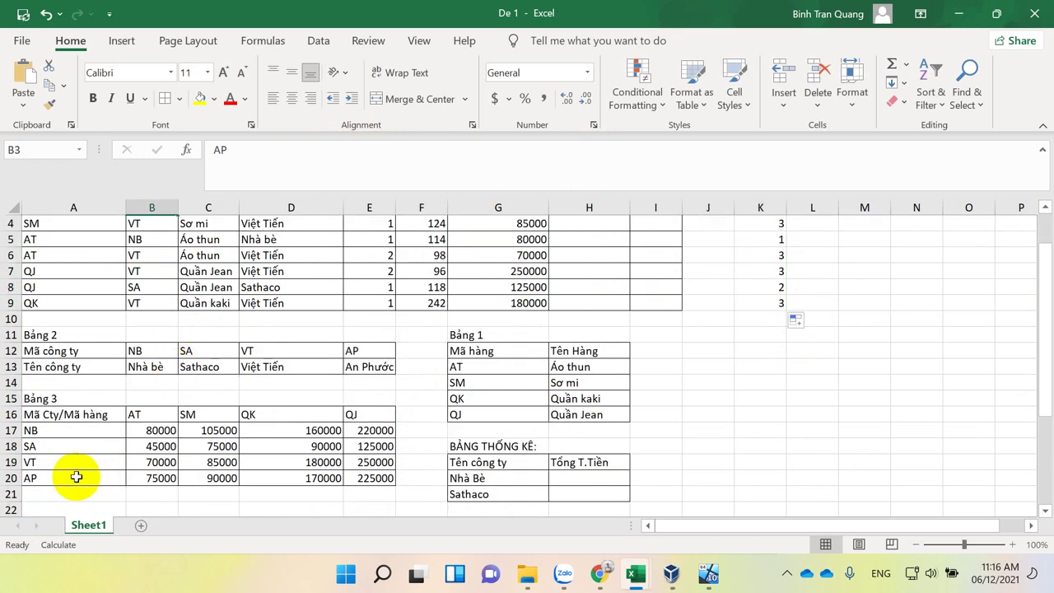
{"action": "left_click", "coordinate": [74, 476]}
{"action": "left_click", "coordinate": [74, 434]}
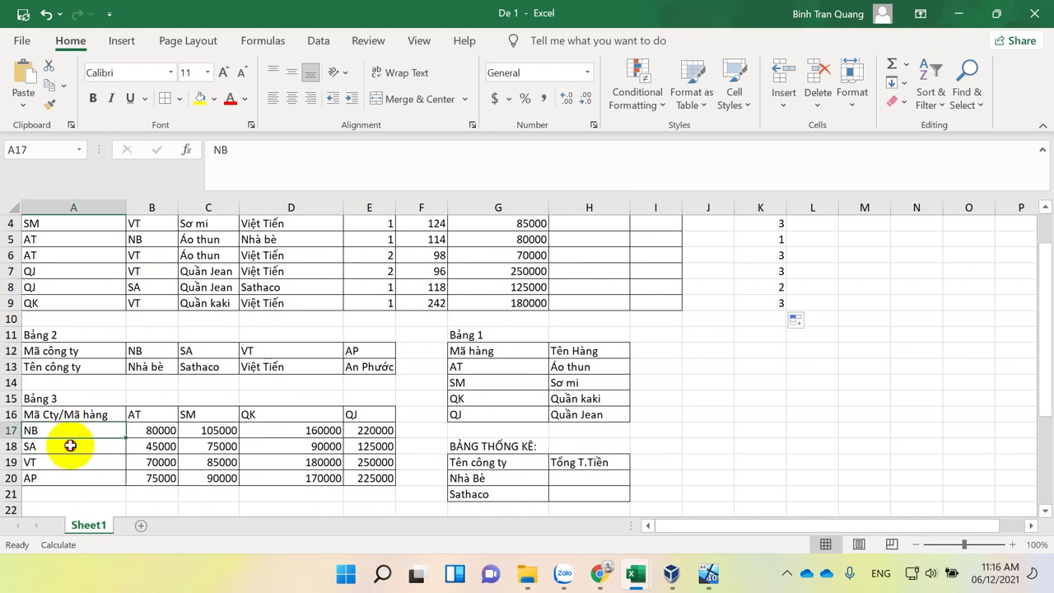
{"action": "left_click", "coordinate": [70, 445]}
{"action": "left_click", "coordinate": [70, 461]}
{"action": "left_click", "coordinate": [66, 478]}
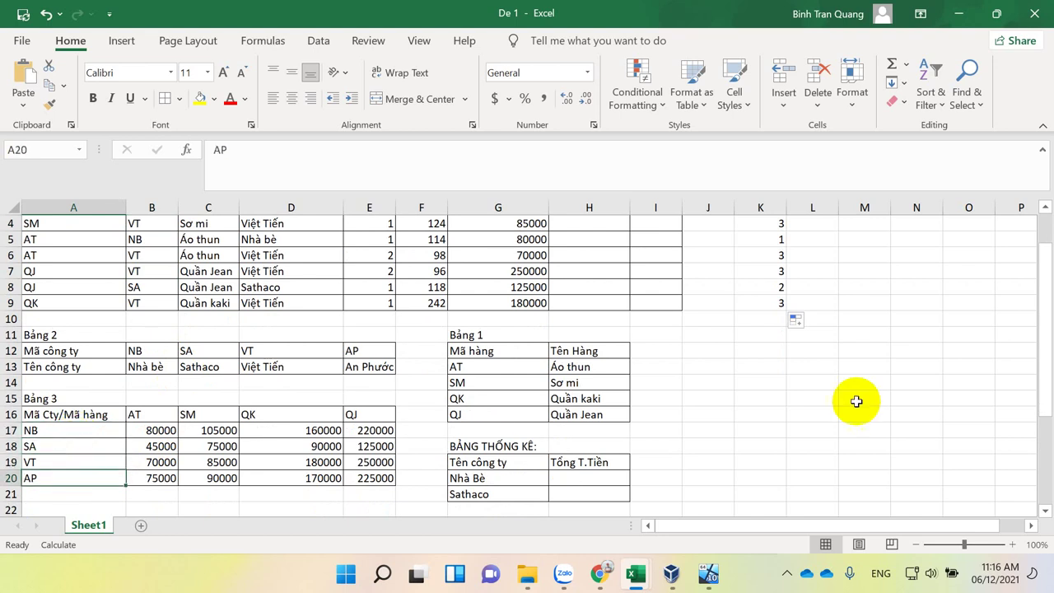
{"action": "scroll", "coordinate": [882, 371], "scroll_direction": "up", "scroll_amount": 1}
{"action": "left_click", "coordinate": [760, 274]}
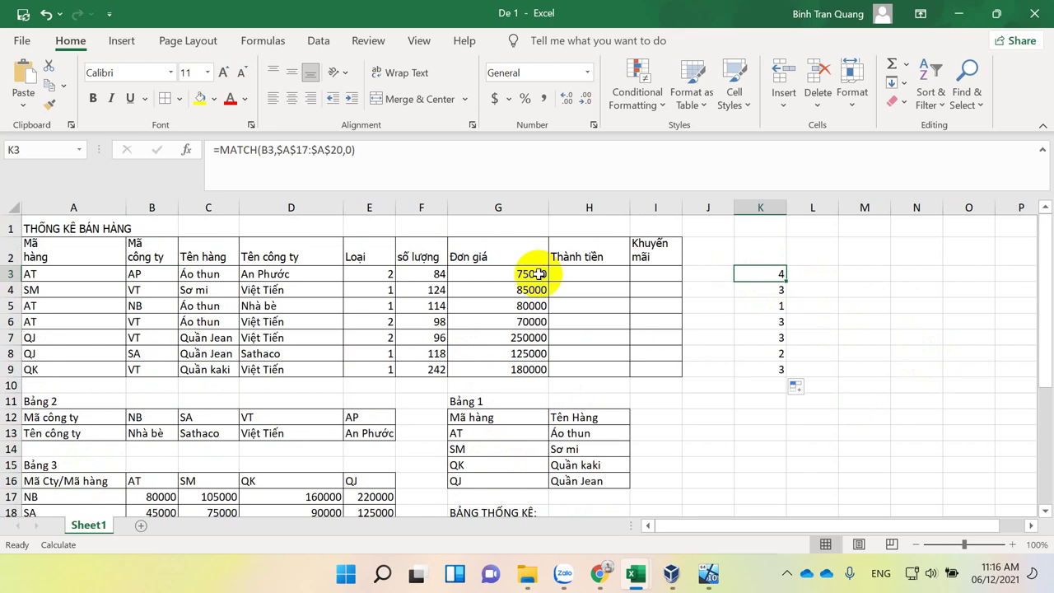
Step: Copy MATCH(A3,$B$16:$E$16,0) from G3 into L3 and fill it down to L9
{"action": "left_click", "coordinate": [506, 274]}
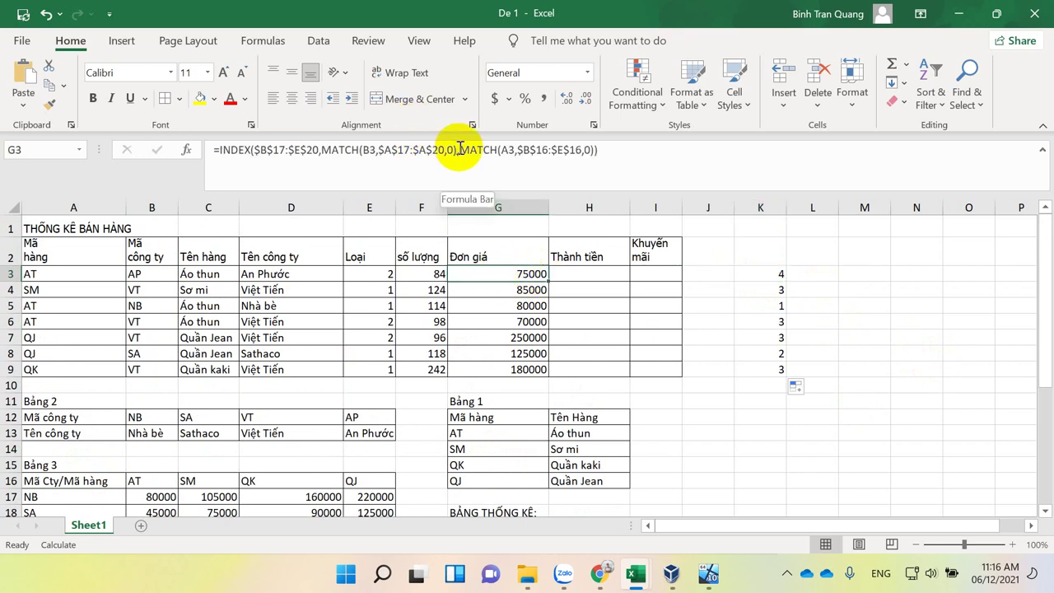
{"action": "mouse_move", "coordinate": [460, 150]}
{"action": "left_mouse_down"}
{"action": "mouse_move", "coordinate": [590, 152]}
{"action": "mouse_move", "coordinate": [985, 199]}
{"action": "left_mouse_up"}
{"action": "key", "text": "ctrl+c"}
{"action": "key", "text": "Escape"}
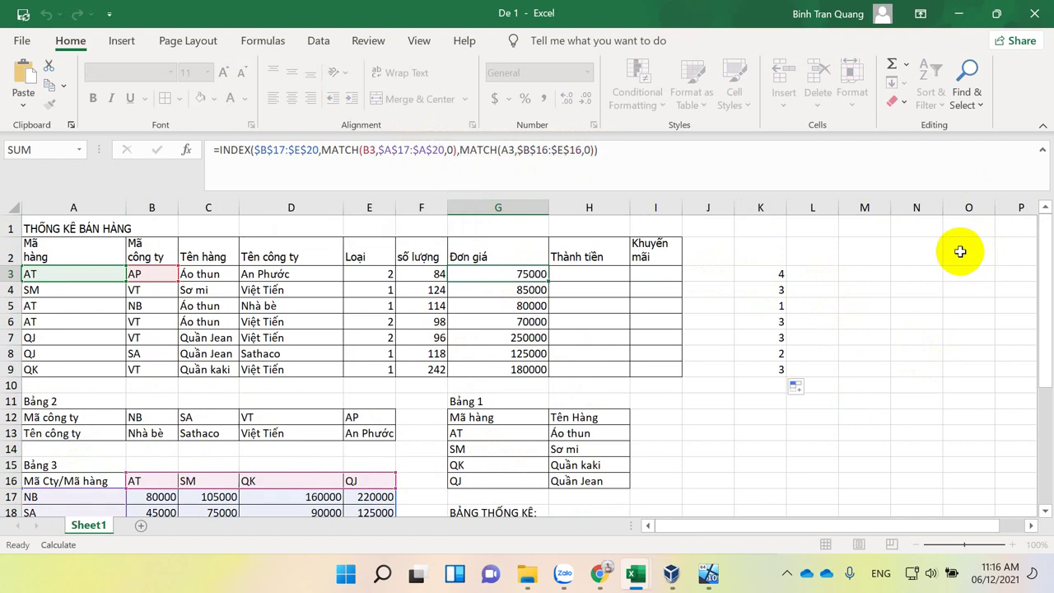
{"action": "left_click", "coordinate": [826, 278]}
{"action": "type", "text": "="}
{"action": "key", "text": "ctrl+v"}
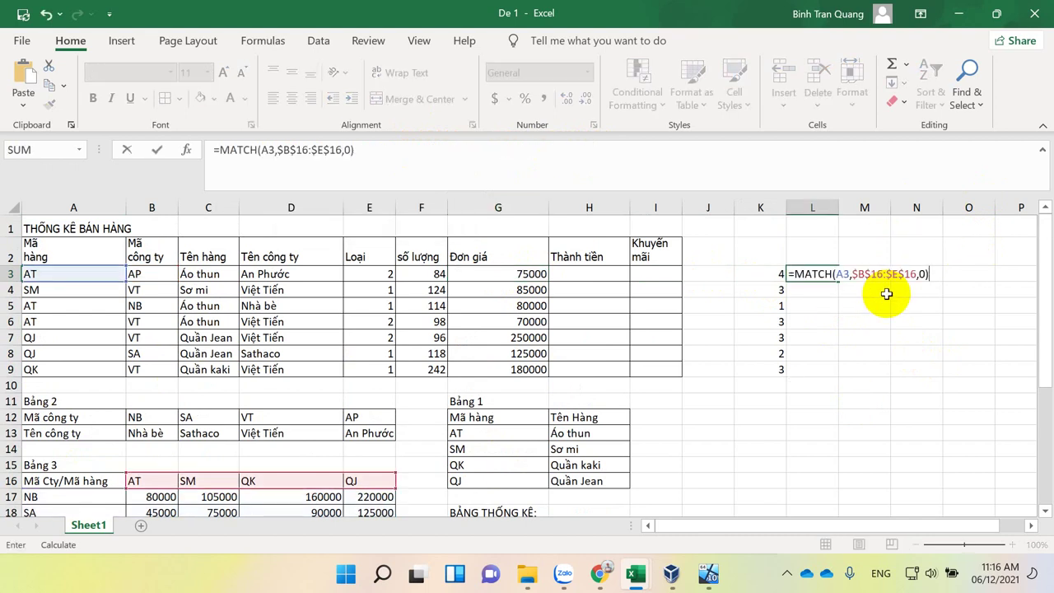
{"action": "key", "text": "Return"}
{"action": "left_click", "coordinate": [832, 278]}
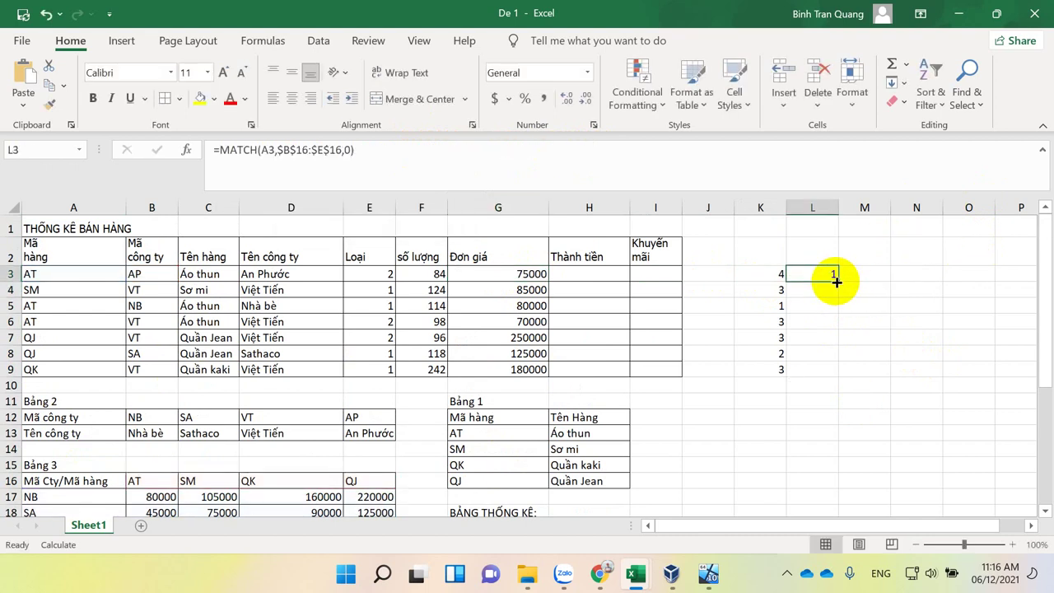
{"action": "left_click_drag", "start_coordinate": [837, 281], "coordinate": [832, 374]}
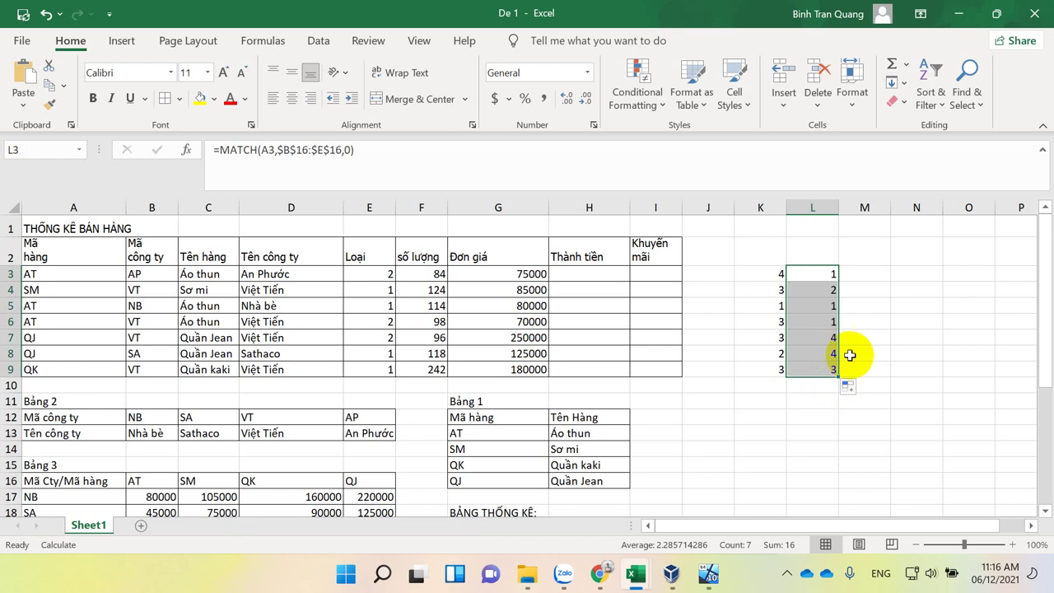
Step: Cross-check row 3's positions against Bảng 3, confirming the AP price 75000 for AT
{"action": "left_click", "coordinate": [848, 338]}
{"action": "left_click_drag", "start_coordinate": [779, 273], "coordinate": [813, 280]}
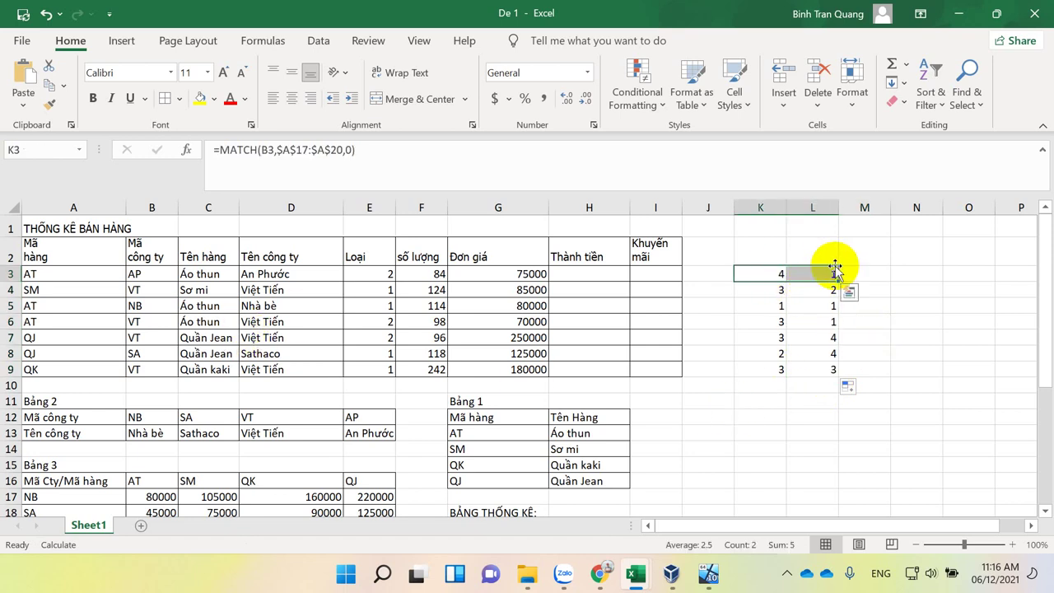
{"action": "scroll", "coordinate": [352, 453], "scroll_direction": "down", "scroll_amount": 2}
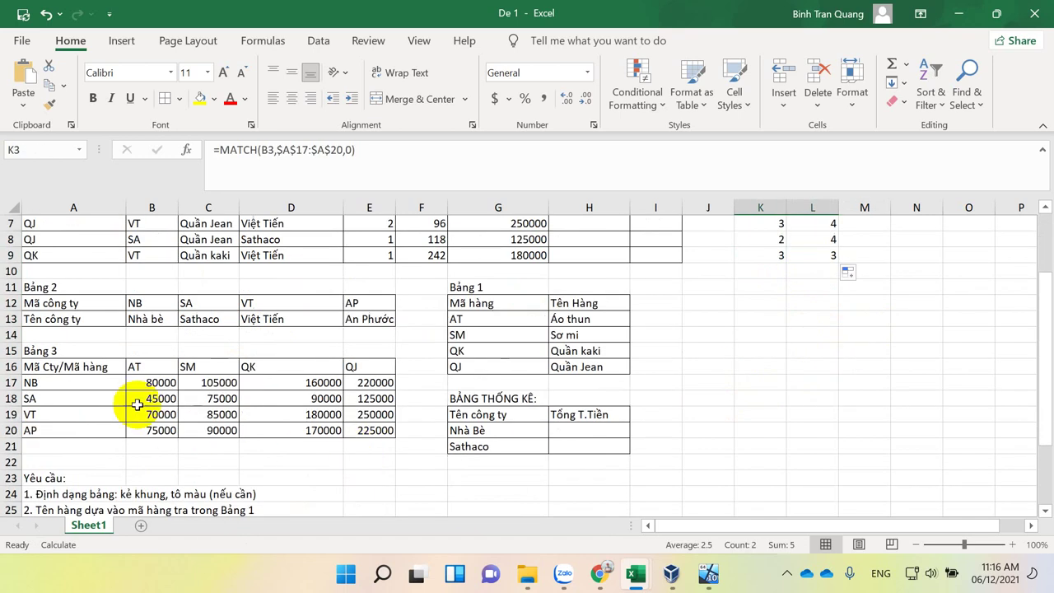
{"action": "left_click", "coordinate": [142, 380]}
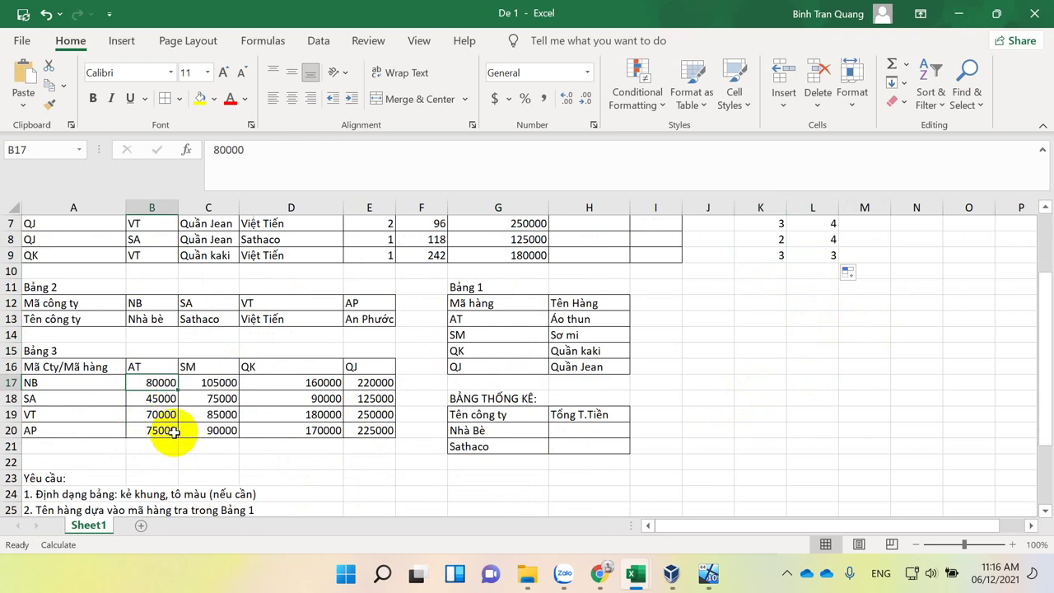
{"action": "left_click", "coordinate": [153, 430]}
{"action": "scroll", "coordinate": [607, 487], "scroll_direction": "up", "scroll_amount": 2}
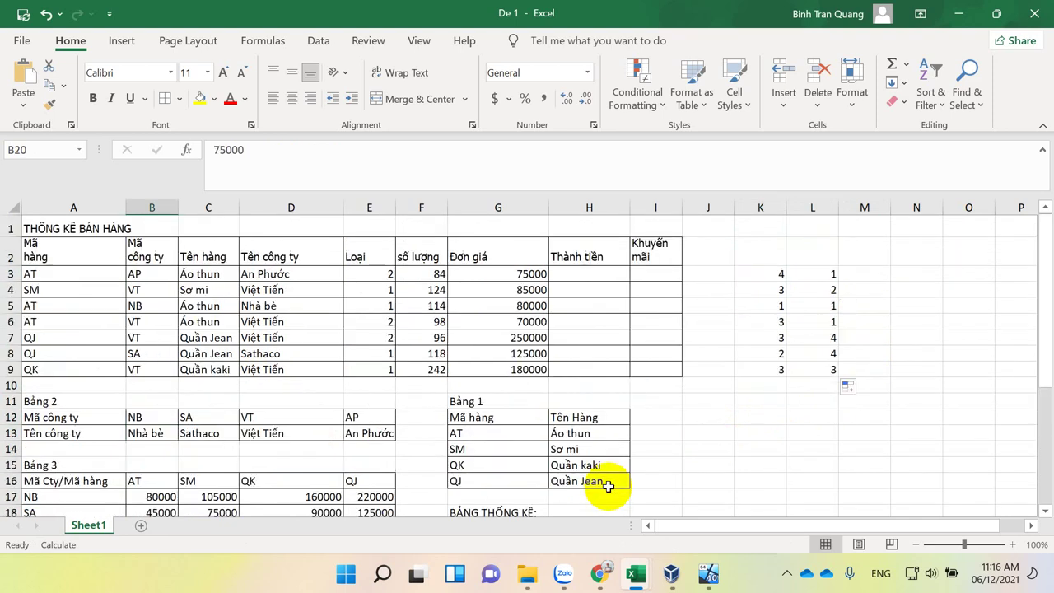
{"action": "left_click", "coordinate": [136, 273]}
{"action": "left_click", "coordinate": [88, 274]}
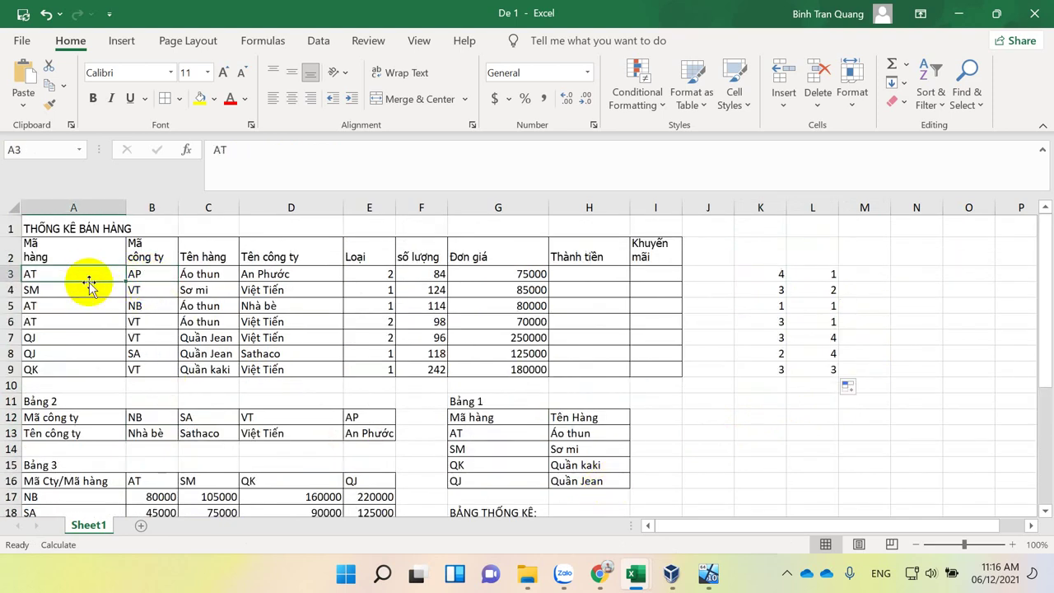
{"action": "left_click_drag", "start_coordinate": [763, 341], "coordinate": [823, 338]}
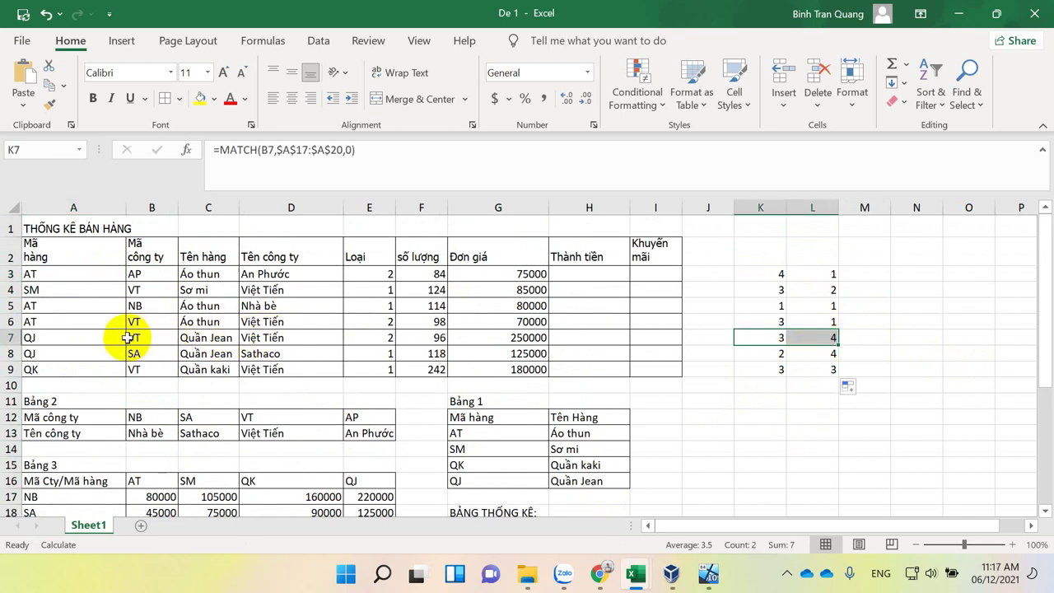
{"action": "scroll", "coordinate": [425, 434], "scroll_direction": "down", "scroll_amount": 2}
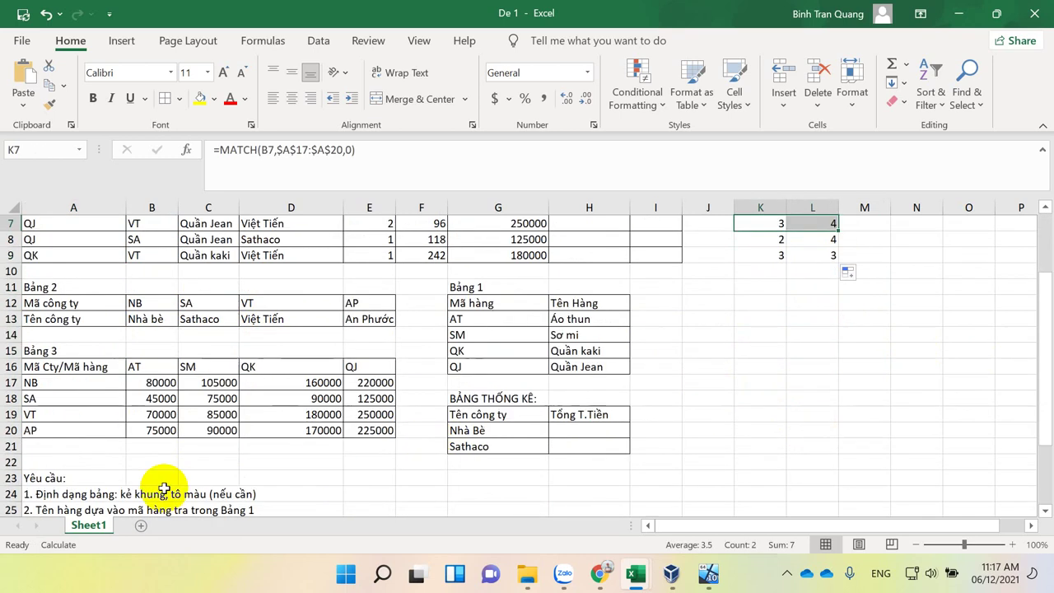
{"action": "left_click", "coordinate": [10, 415]}
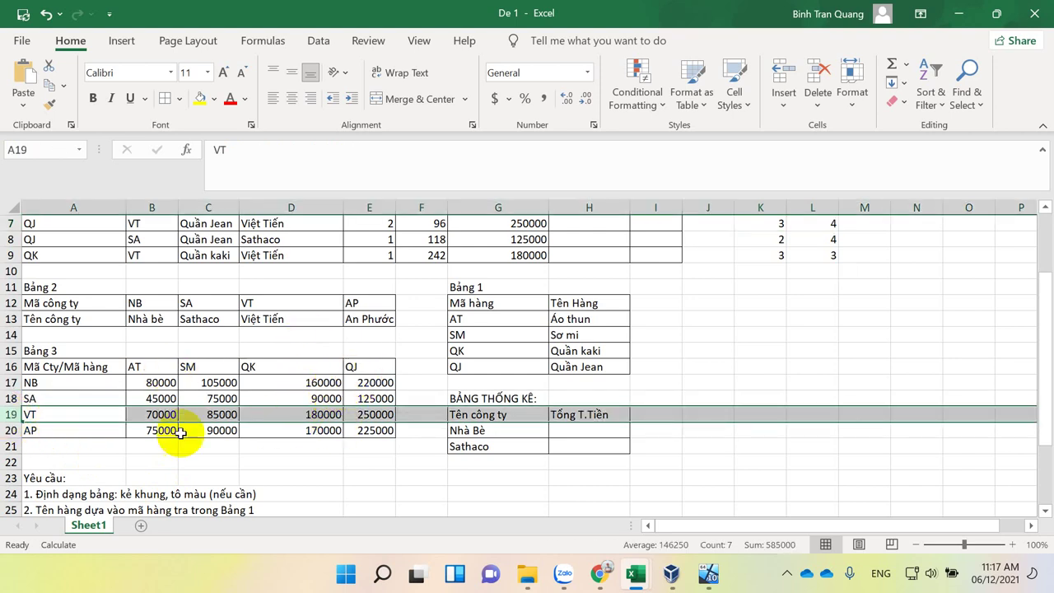
{"action": "left_click", "coordinate": [367, 414]}
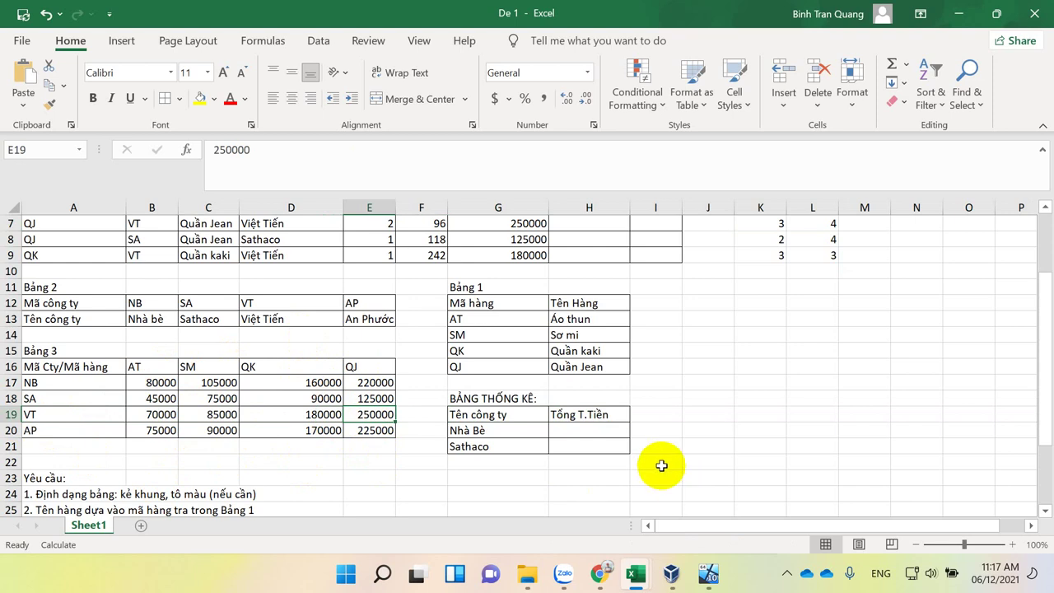
{"action": "scroll", "coordinate": [667, 440], "scroll_direction": "up", "scroll_amount": 2}
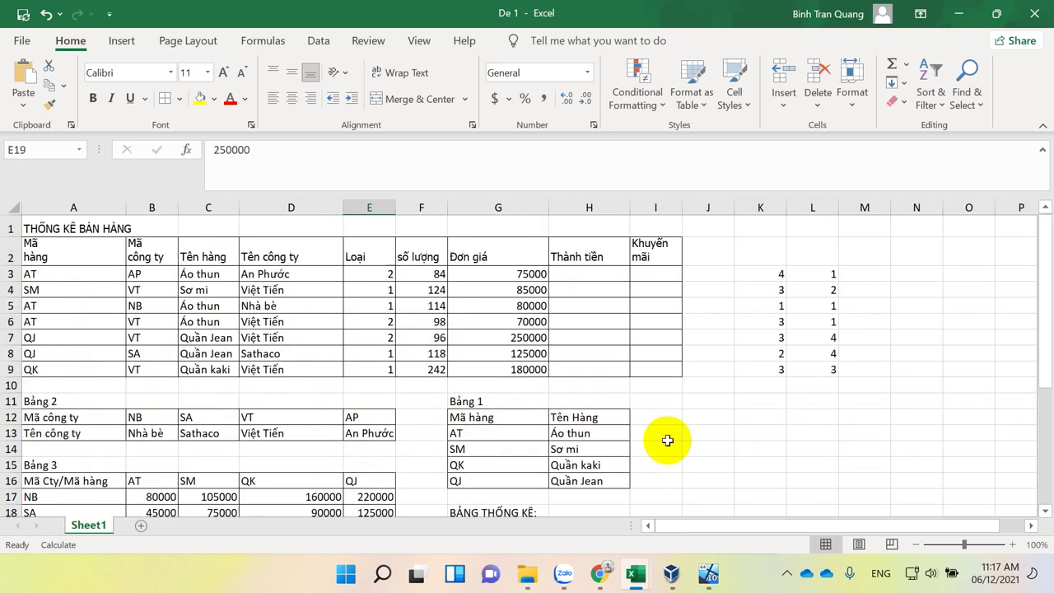
{"action": "left_click", "coordinate": [781, 338]}
{"action": "left_click", "coordinate": [488, 337]}
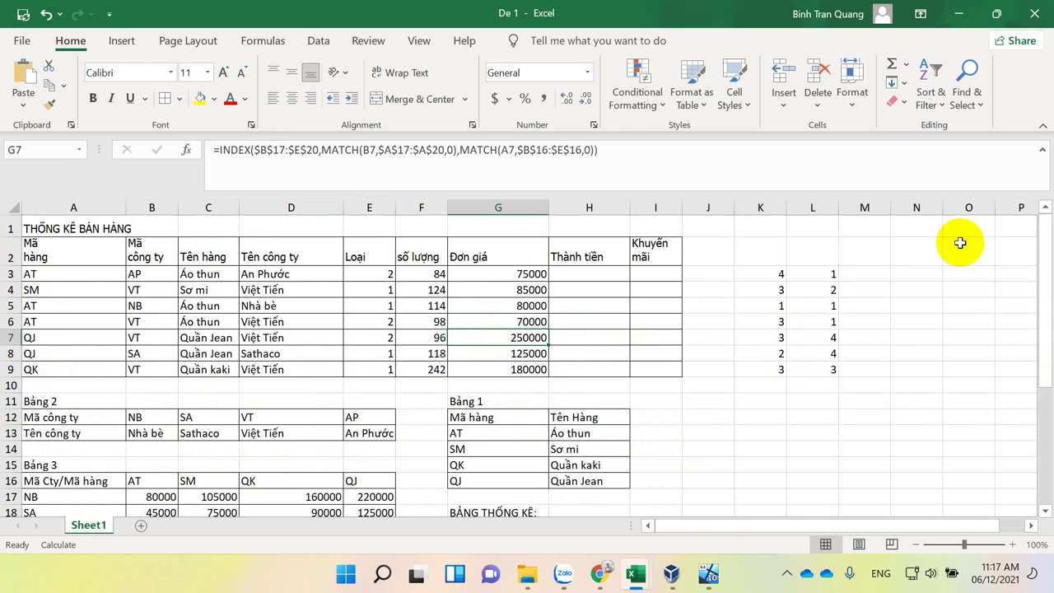
{"action": "left_click_drag", "start_coordinate": [778, 274], "coordinate": [807, 375]}
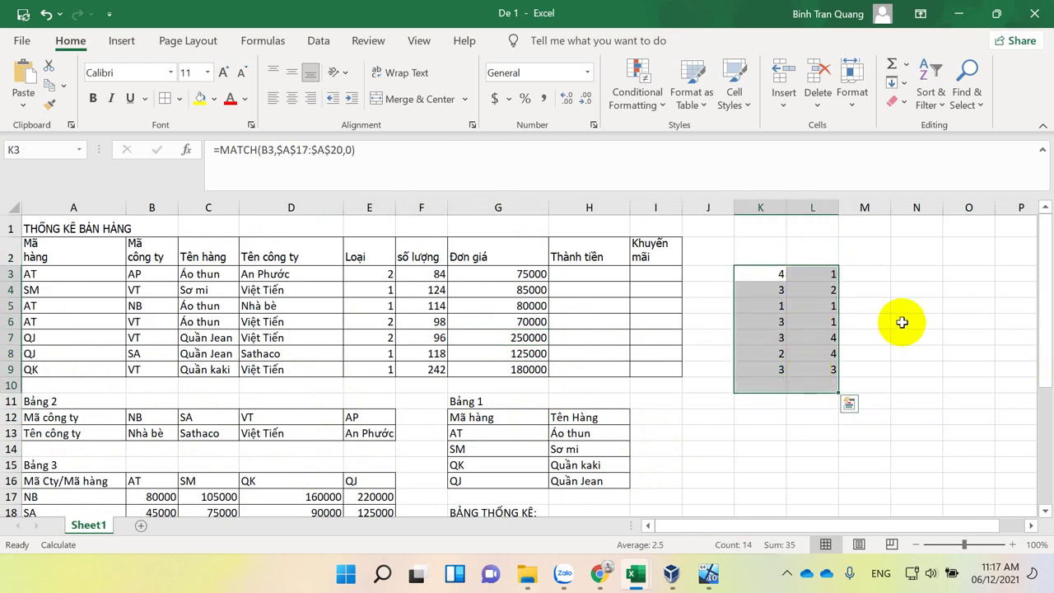
{"action": "left_click", "coordinate": [901, 321]}
{"action": "left_click", "coordinate": [602, 269]}
Step: Begin H3's formula with the condition OR(B3="AP",F3>150) inside an IF
{"action": "scroll", "coordinate": [541, 452], "scroll_direction": "down", "scroll_amount": 5}
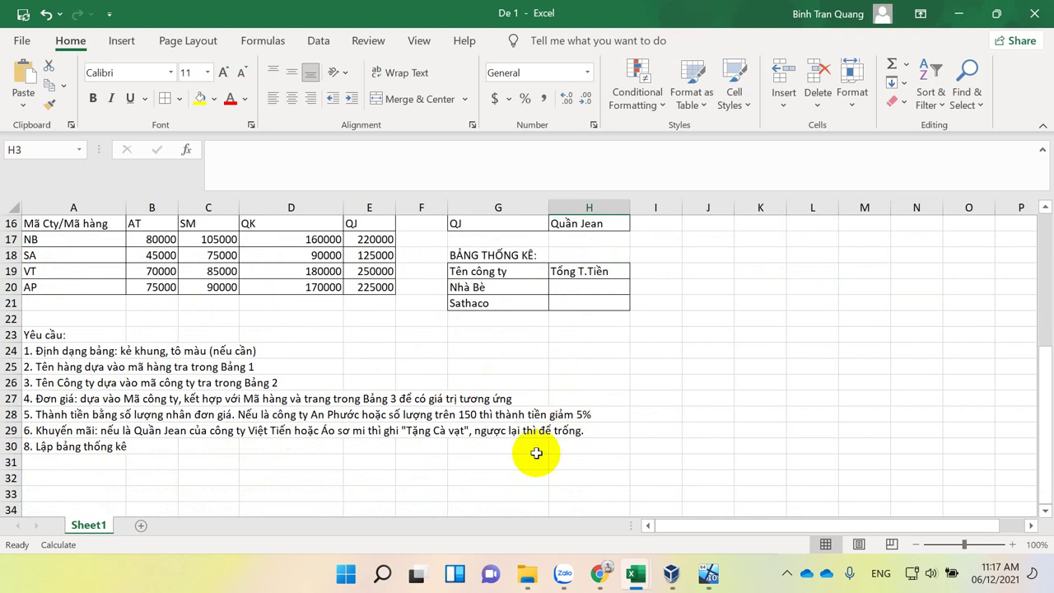
{"action": "scroll", "coordinate": [516, 474], "scroll_direction": "up", "scroll_amount": 4}
{"action": "scroll", "coordinate": [510, 468], "scroll_direction": "up", "scroll_amount": 1}
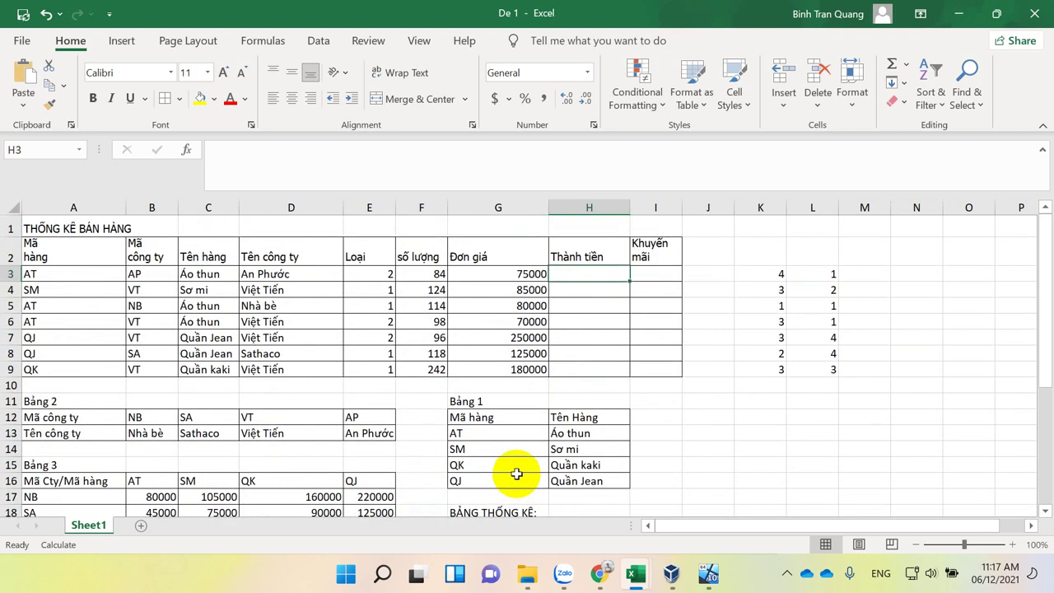
{"action": "type", "text": "="}
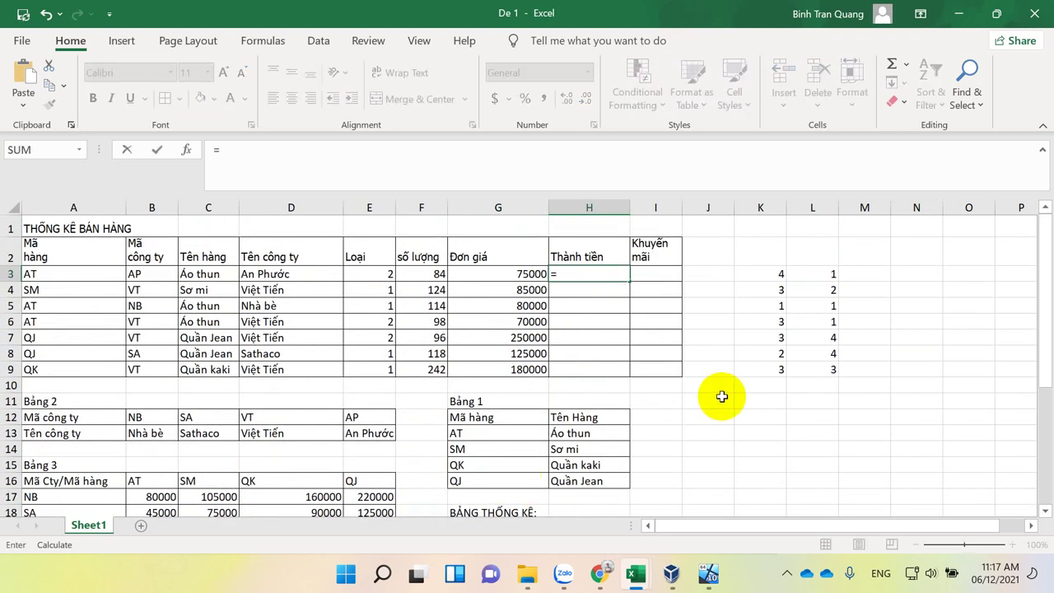
{"action": "type", "text": "if("}
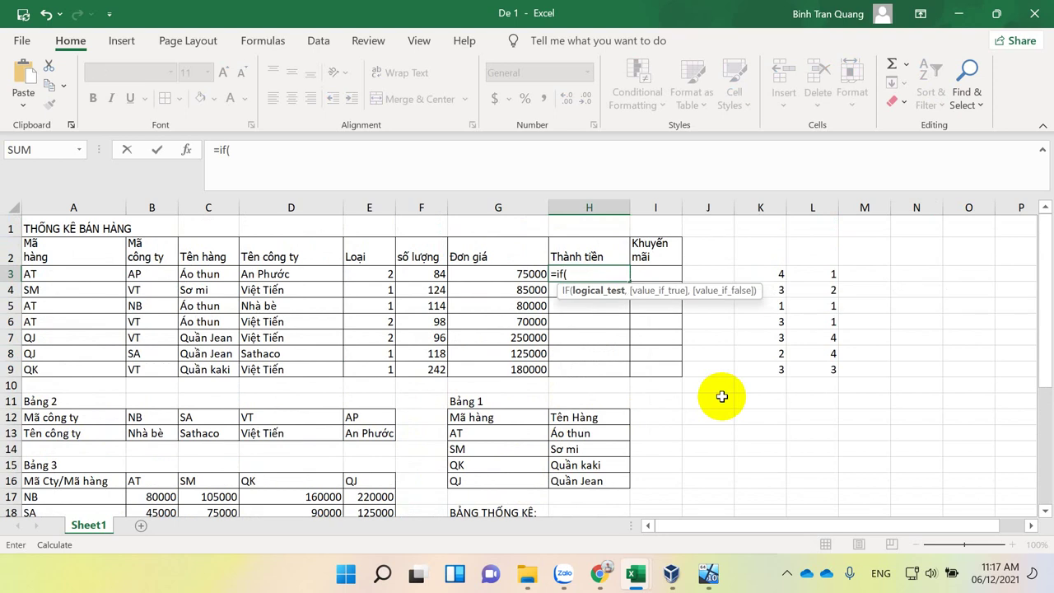
{"action": "type", "text": "or"}
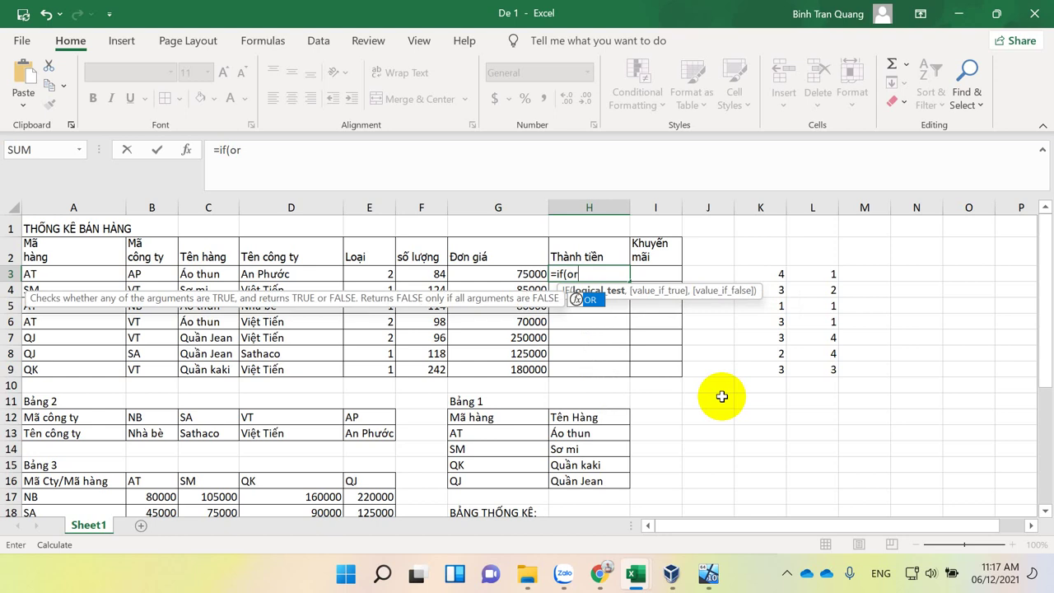
{"action": "type", "text": "("}
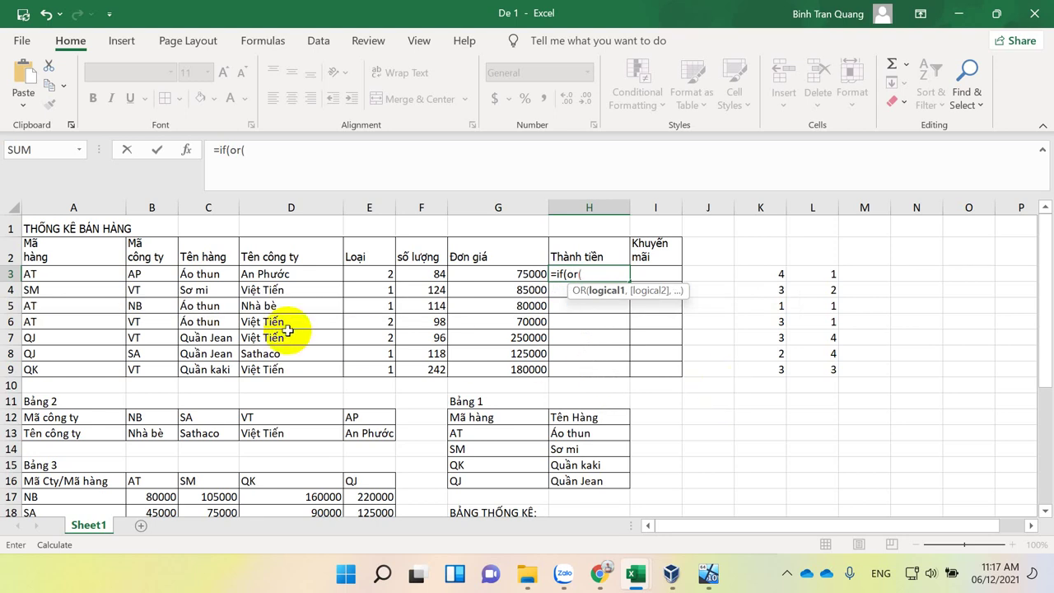
{"action": "left_click", "coordinate": [158, 275]}
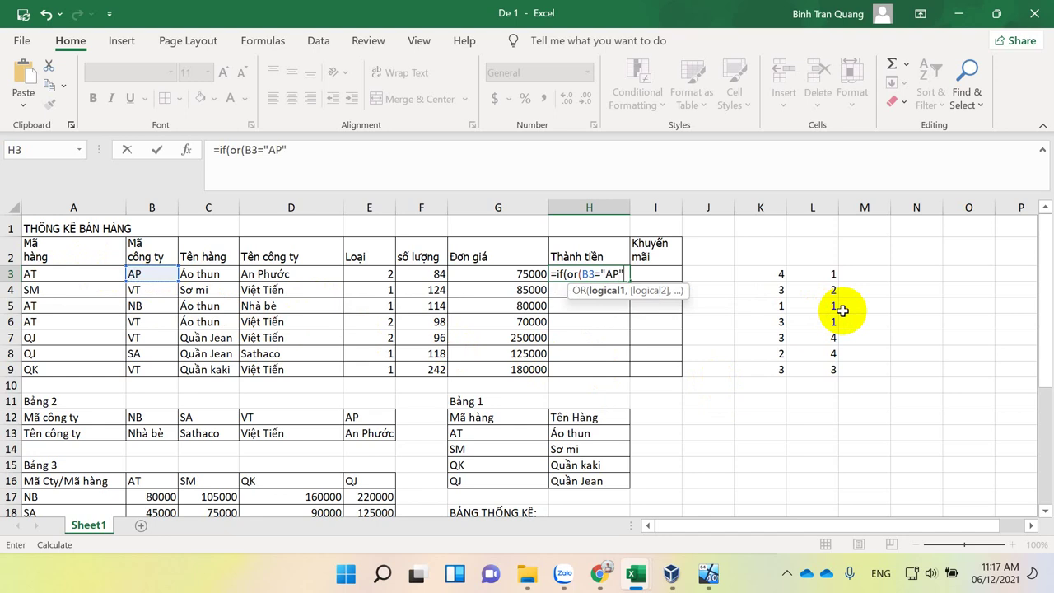
{"action": "type", "text": ","}
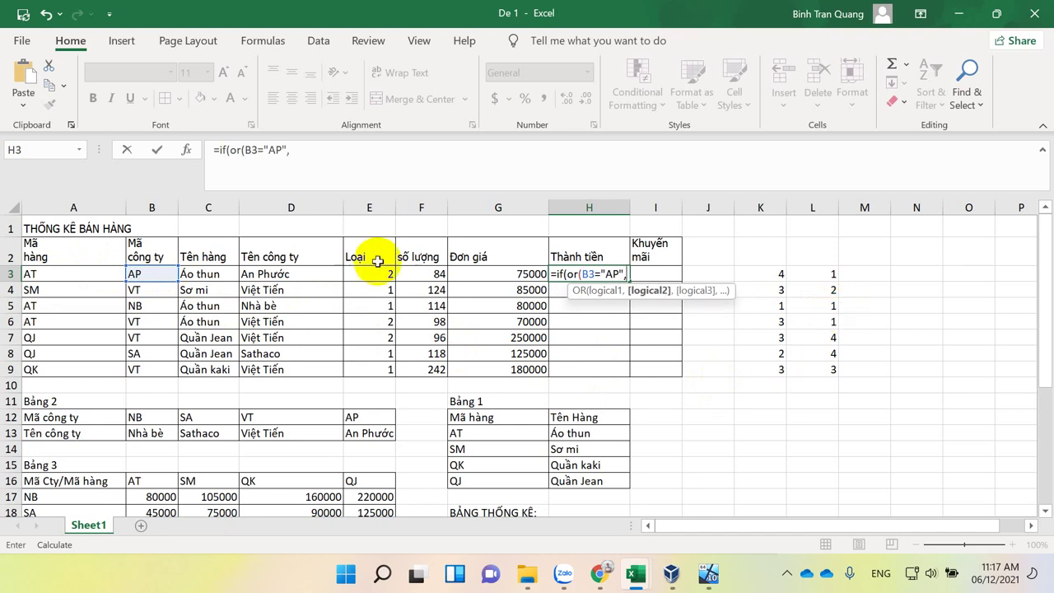
{"action": "left_click", "coordinate": [420, 276]}
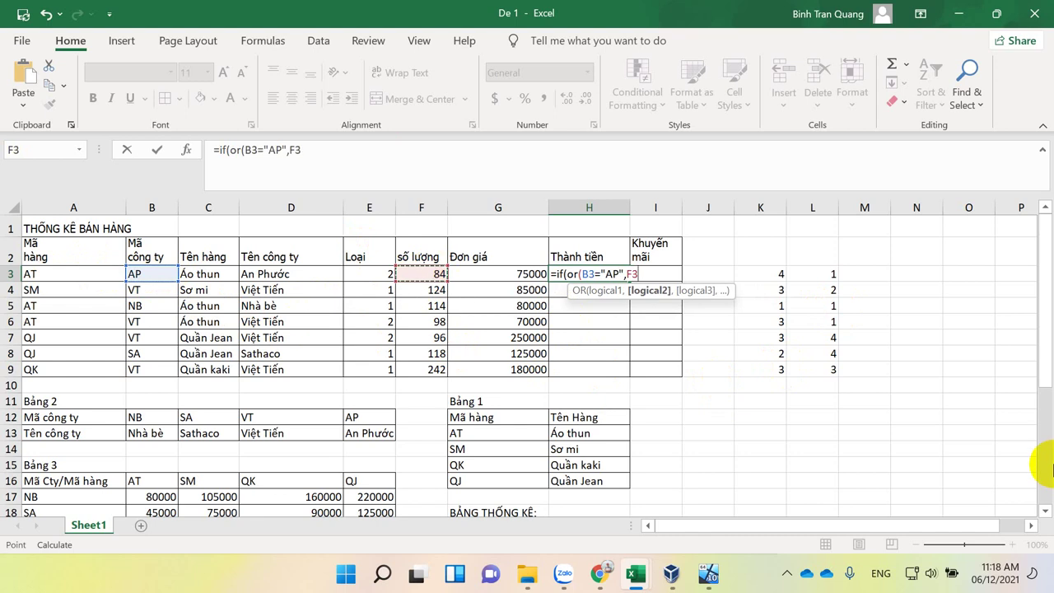
{"action": "type", "text": ">150"}
Step: Finish the IF with 5% when true and 0% otherwise, showing 0.05
{"action": "scroll", "coordinate": [318, 476], "scroll_direction": "down", "scroll_amount": 2}
{"action": "scroll", "coordinate": [214, 412], "scroll_direction": "down", "scroll_amount": 2}
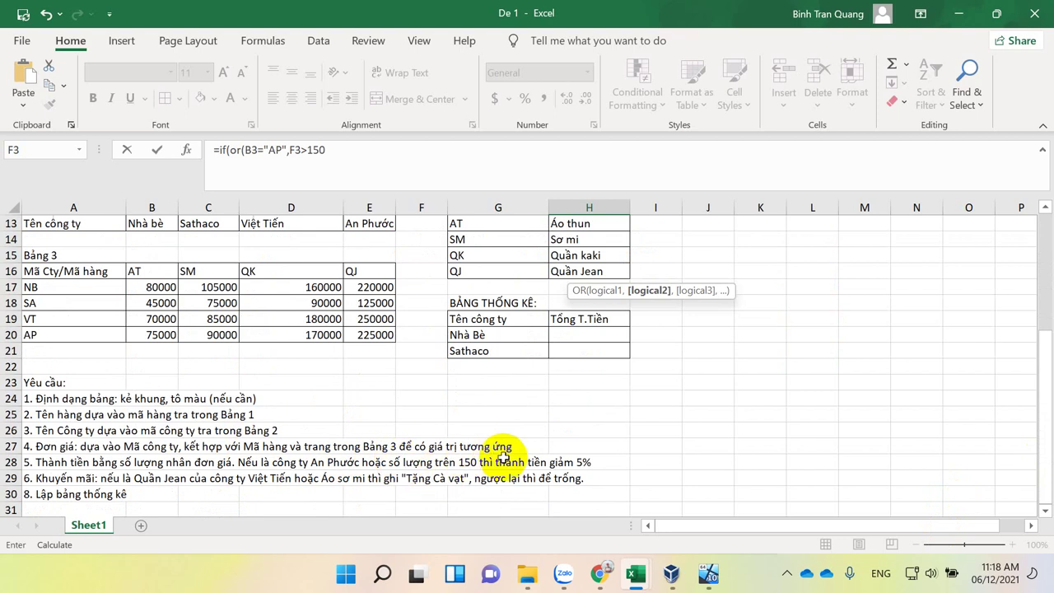
{"action": "scroll", "coordinate": [678, 414], "scroll_direction": "up", "scroll_amount": 3}
{"action": "scroll", "coordinate": [677, 412], "scroll_direction": "up", "scroll_amount": 1}
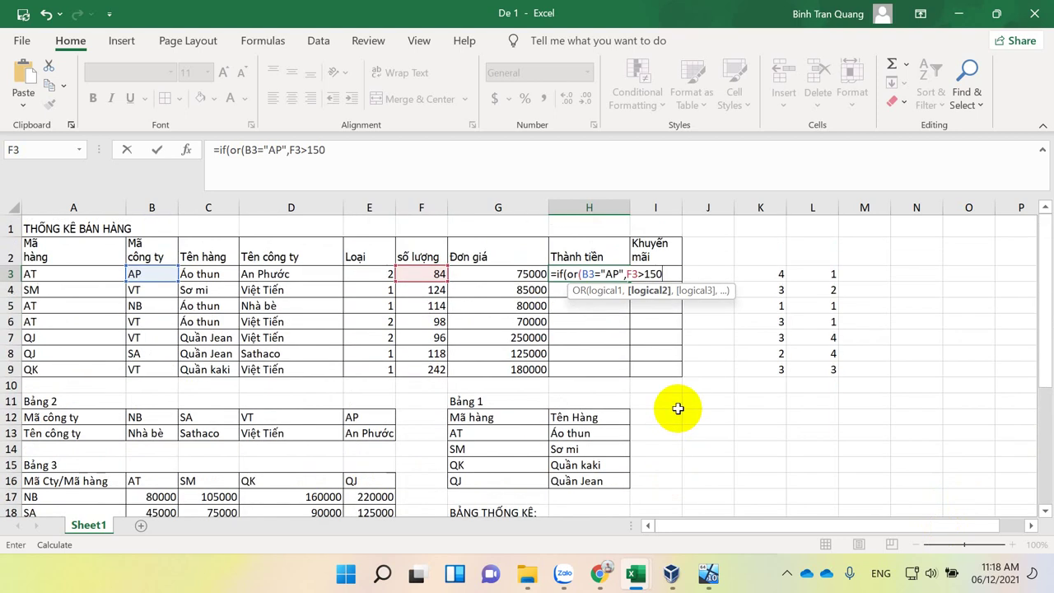
{"action": "type", "text": ")"}
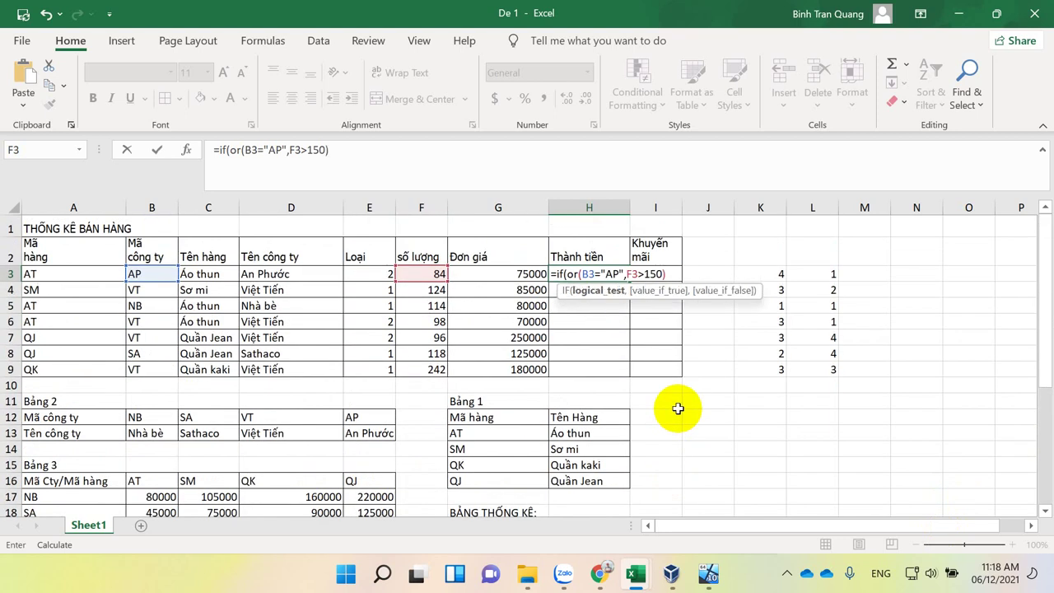
{"action": "type", "text": ","}
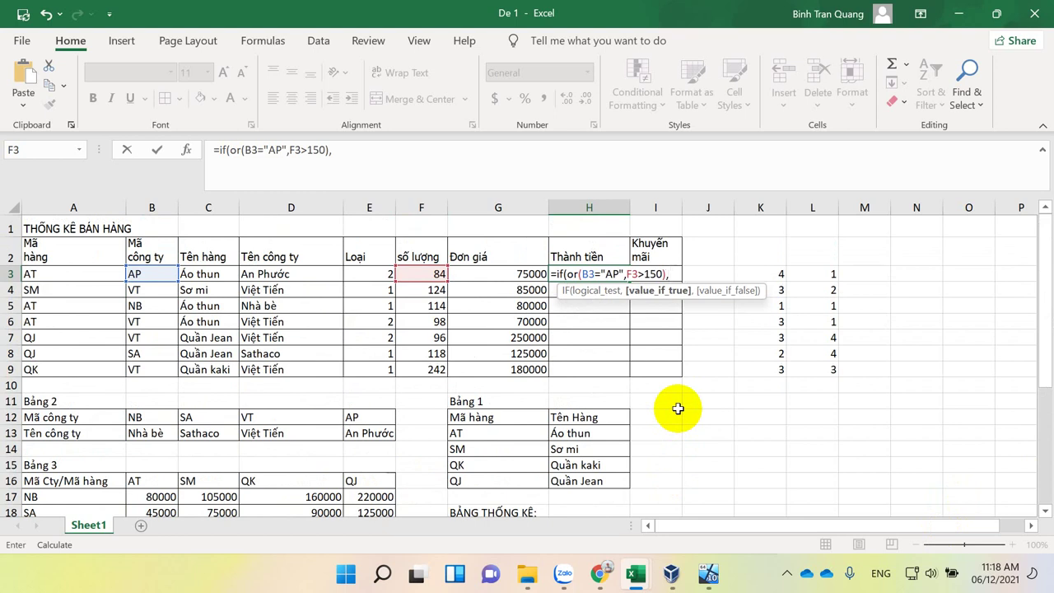
{"action": "type", "text": "5"}
{"action": "type", "text": "%,"}
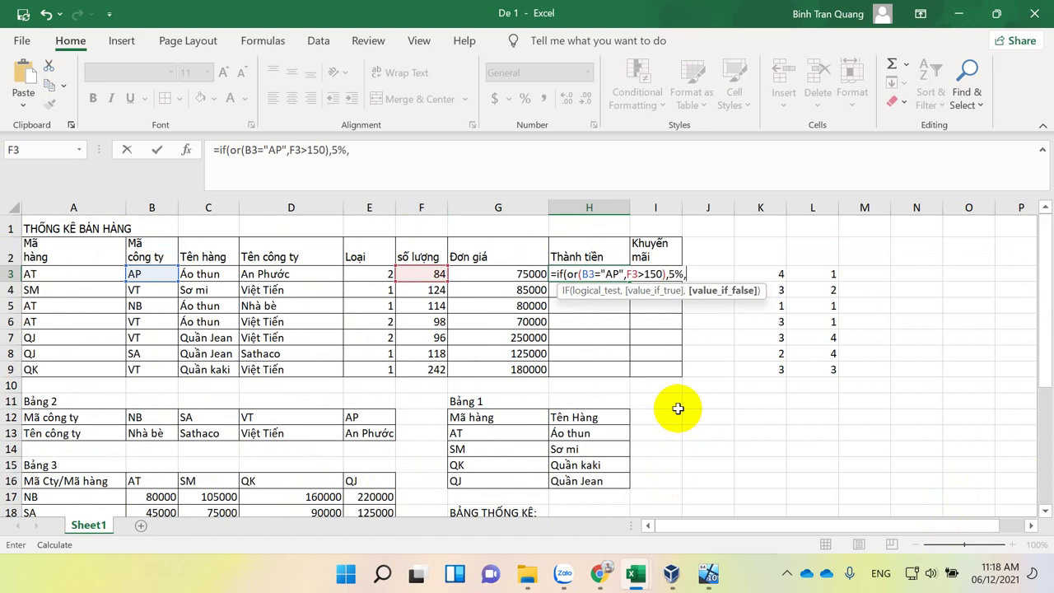
{"action": "type", "text": "0"}
{"action": "type", "text": "%"}
{"action": "type", "text": ")"}
{"action": "key", "text": "Return"}
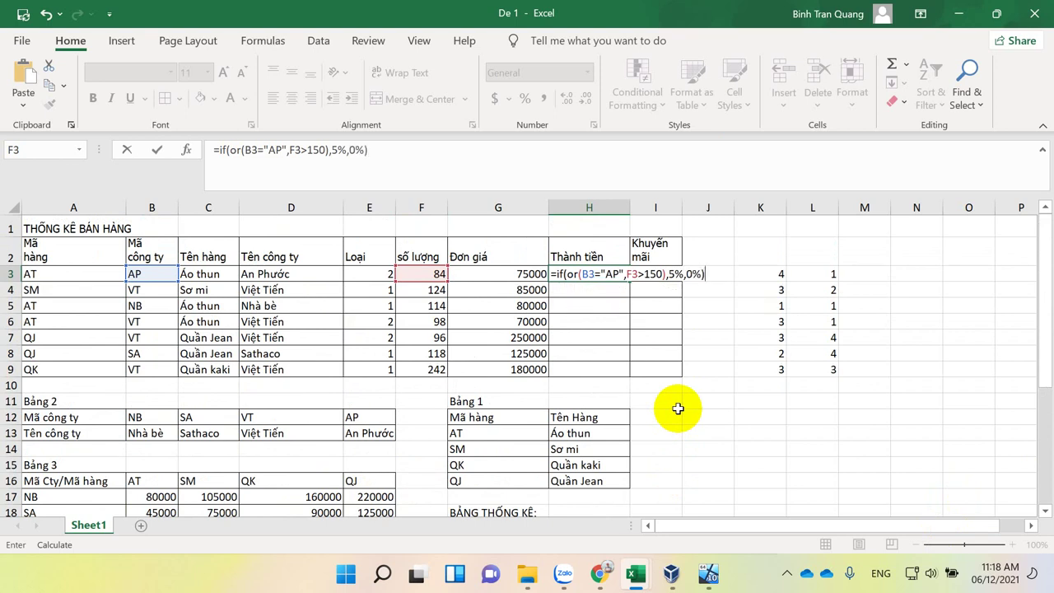
Step: Fill the H3 discount-rate formula down through H9
{"action": "left_click", "coordinate": [614, 276]}
{"action": "left_click_drag", "start_coordinate": [627, 280], "coordinate": [629, 366]}
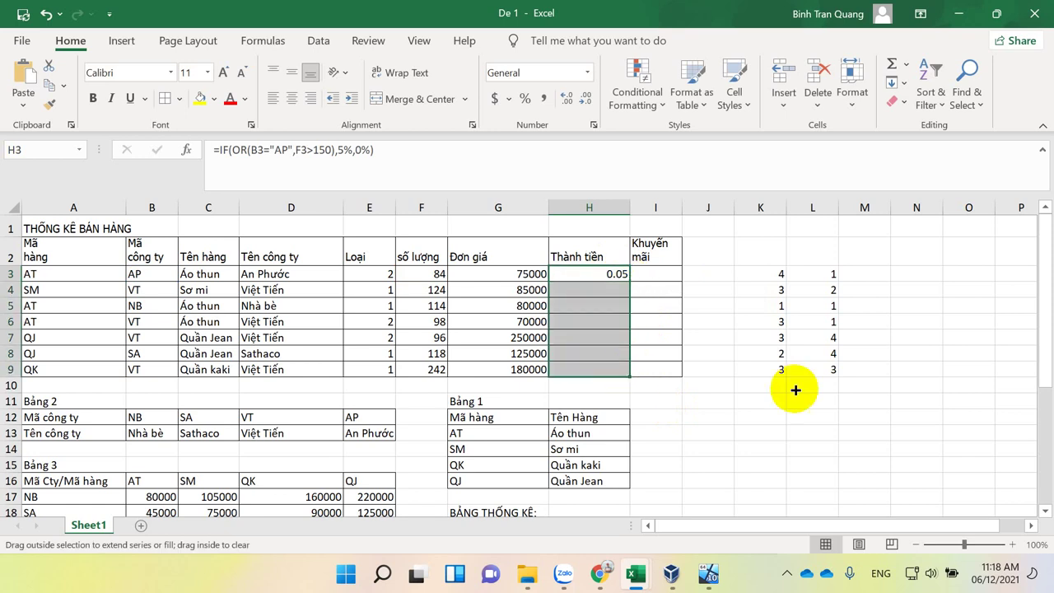
{"action": "left_click", "coordinate": [573, 272]}
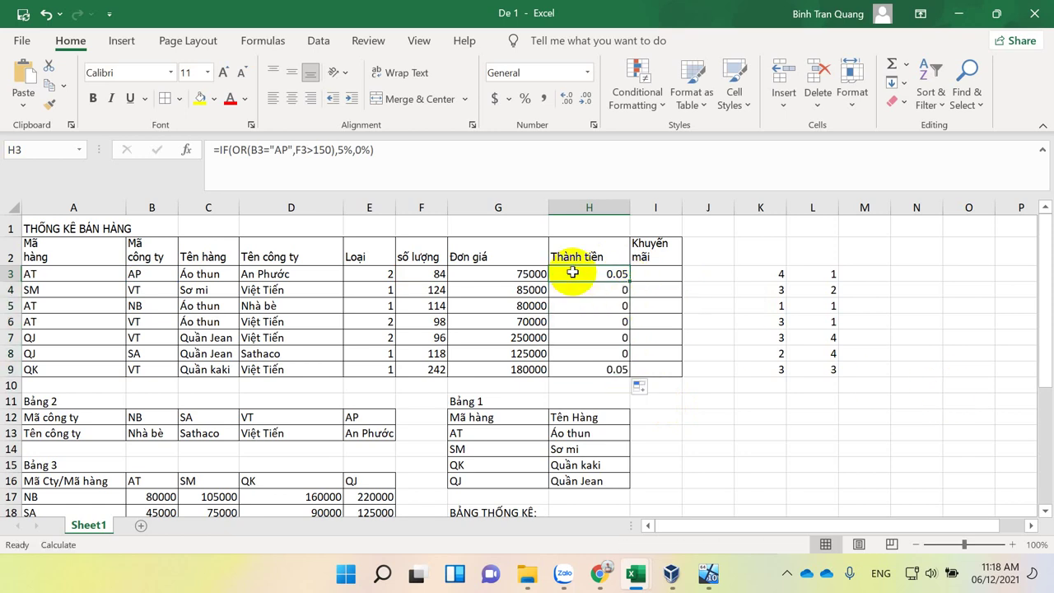
{"action": "left_click", "coordinate": [605, 384]}
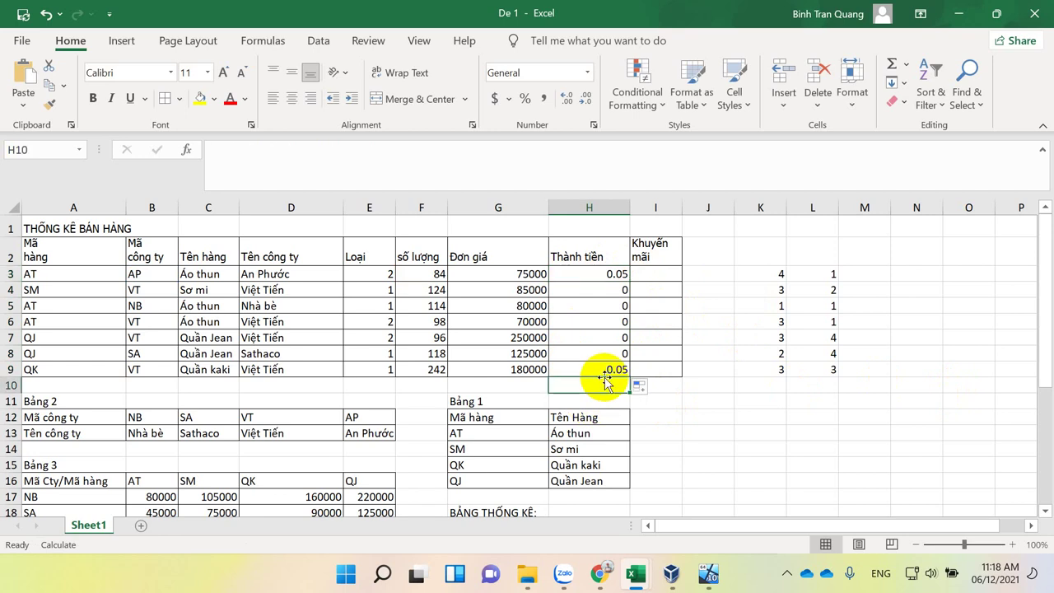
Step: Check that H9's copied formula gives 0.05, comparing it against its row and H3
{"action": "left_click", "coordinate": [607, 370]}
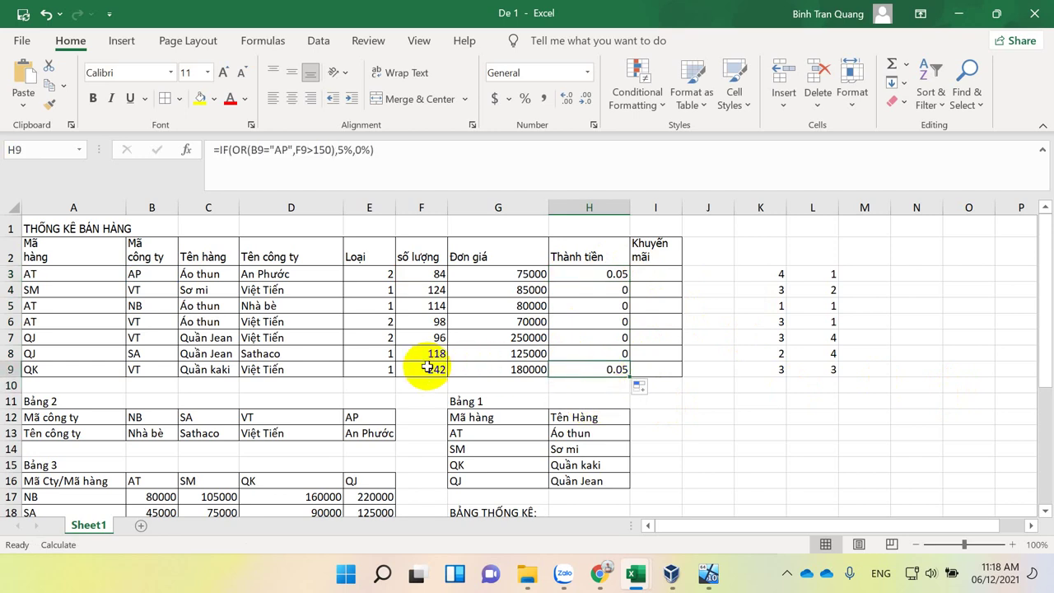
{"action": "left_click", "coordinate": [427, 367]}
{"action": "left_click", "coordinate": [596, 273]}
{"action": "left_click", "coordinate": [581, 368]}
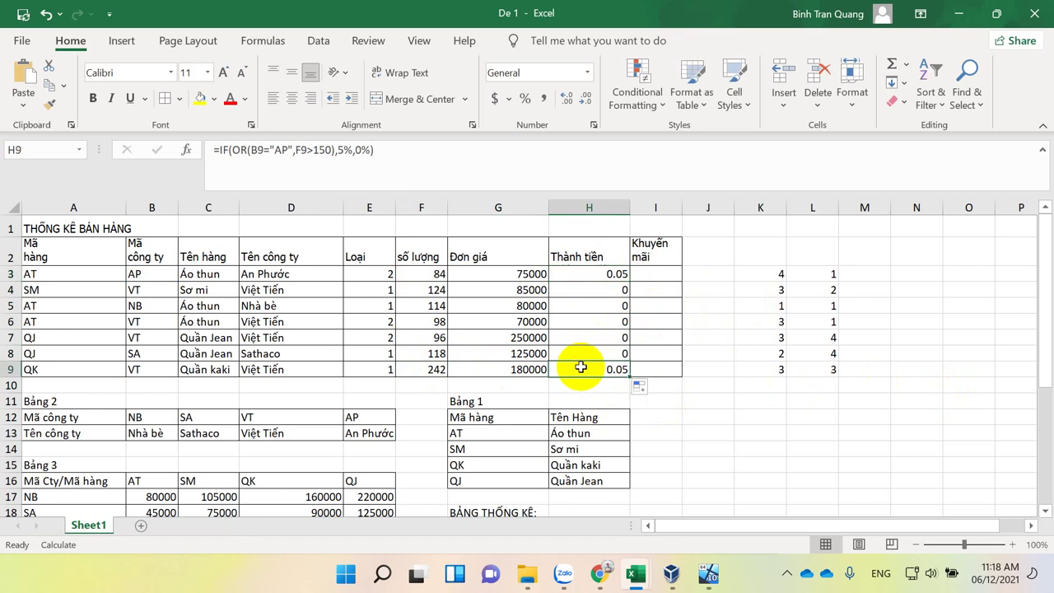
{"action": "left_click", "coordinate": [605, 272]}
{"action": "left_click", "coordinate": [593, 369]}
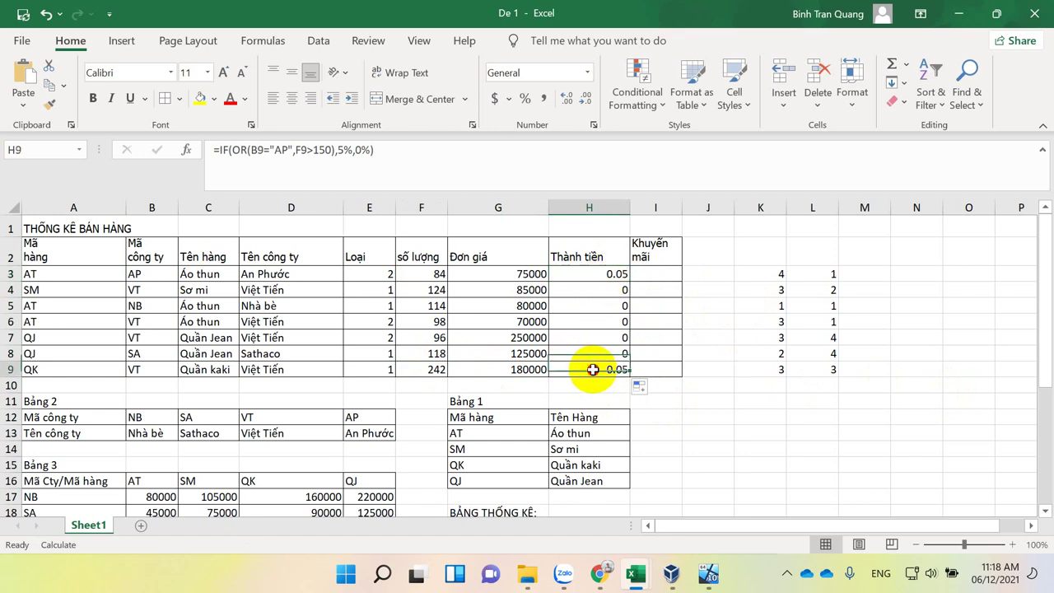
{"action": "left_click", "coordinate": [590, 278]}
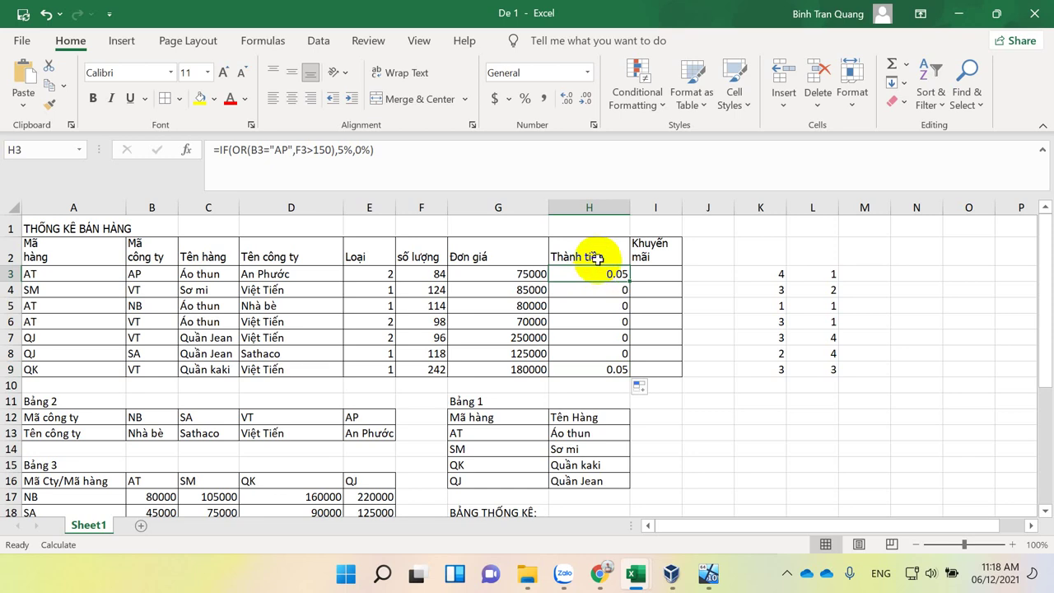
Step: Change the H3 formula's rates from 5% and 0% to 95% and 100%
{"action": "left_click", "coordinate": [340, 151]}
{"action": "left_click", "coordinate": [340, 150]}
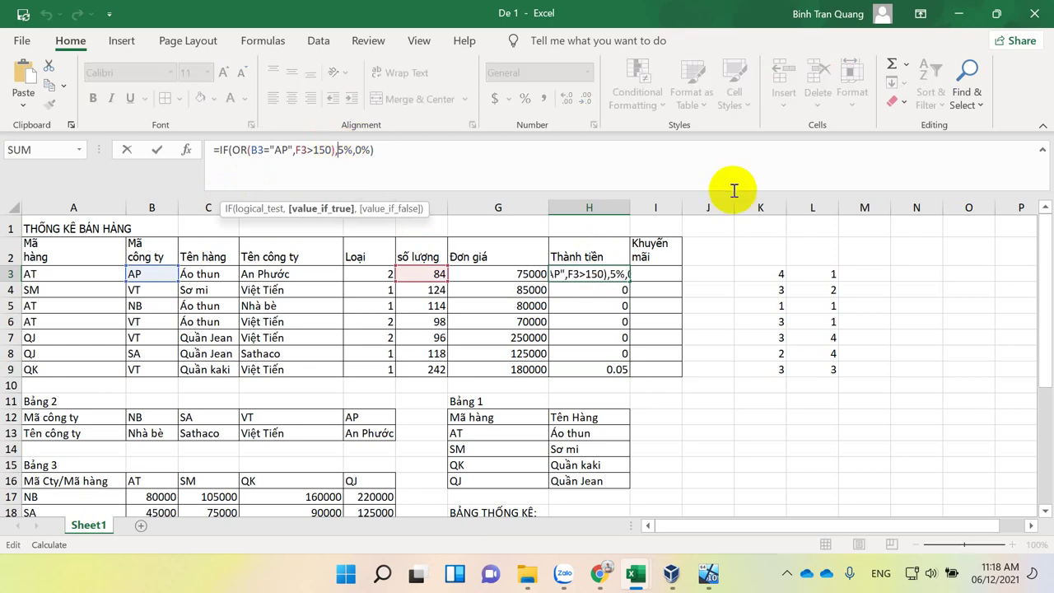
{"action": "type", "text": "9"}
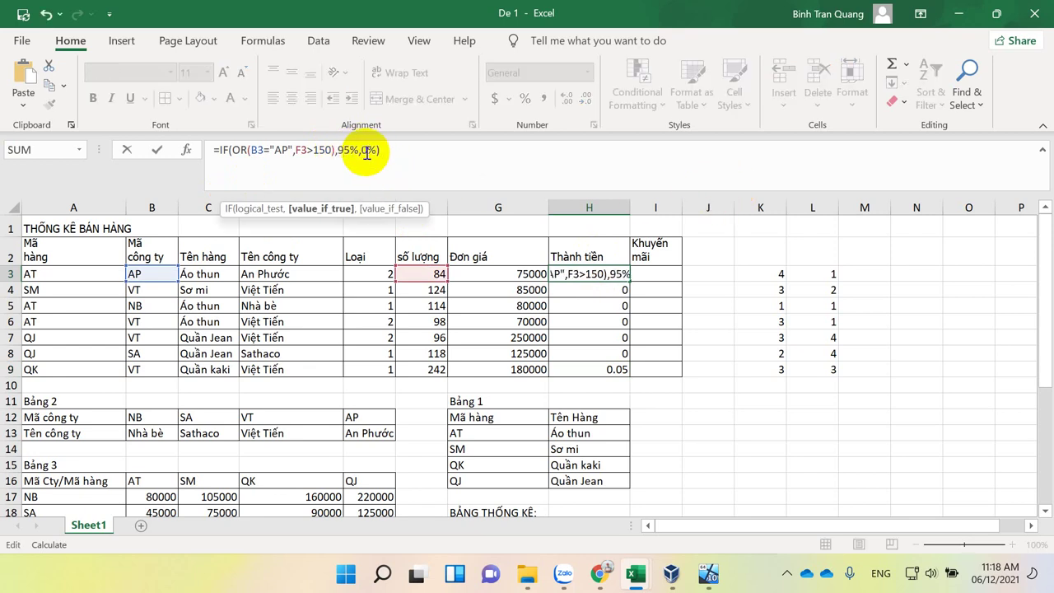
{"action": "left_click", "coordinate": [366, 151]}
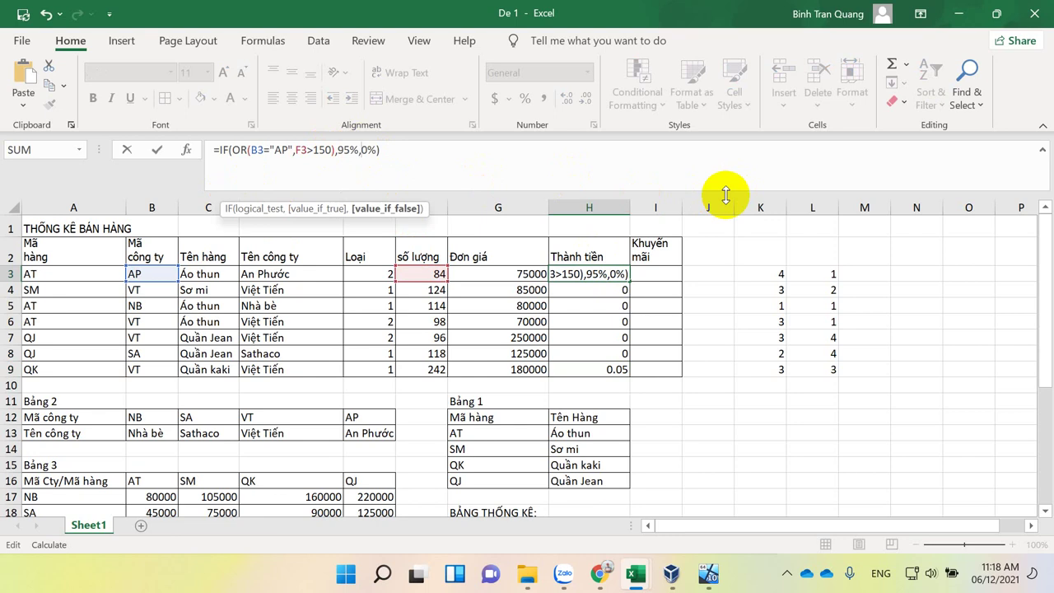
{"action": "type", "text": "10"}
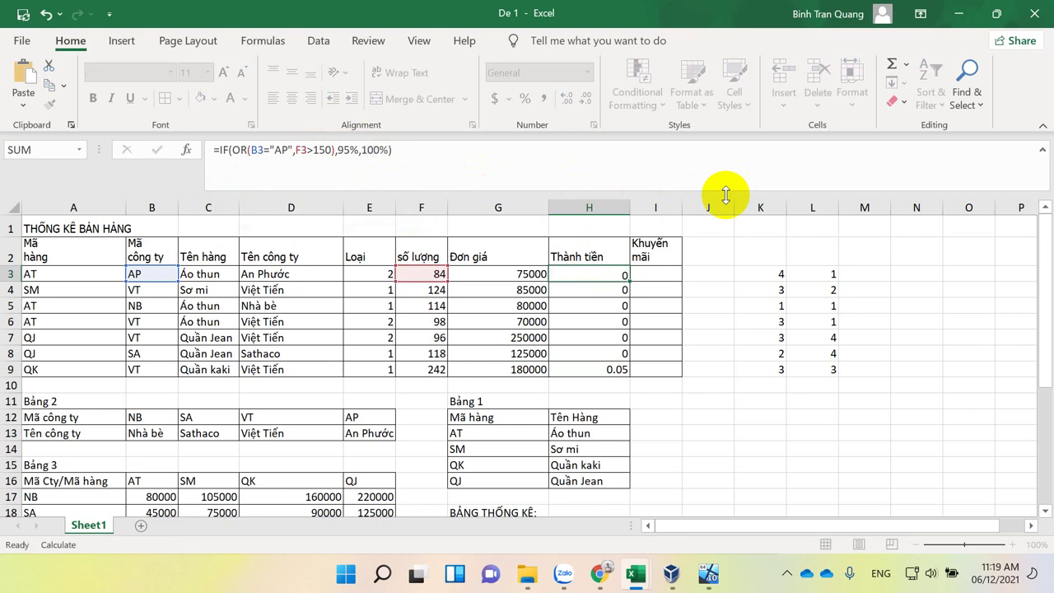
{"action": "key", "text": "Return"}
Step: Fill the revised 95%/100% formula from H3 down through H9
{"action": "left_click", "coordinate": [569, 275]}
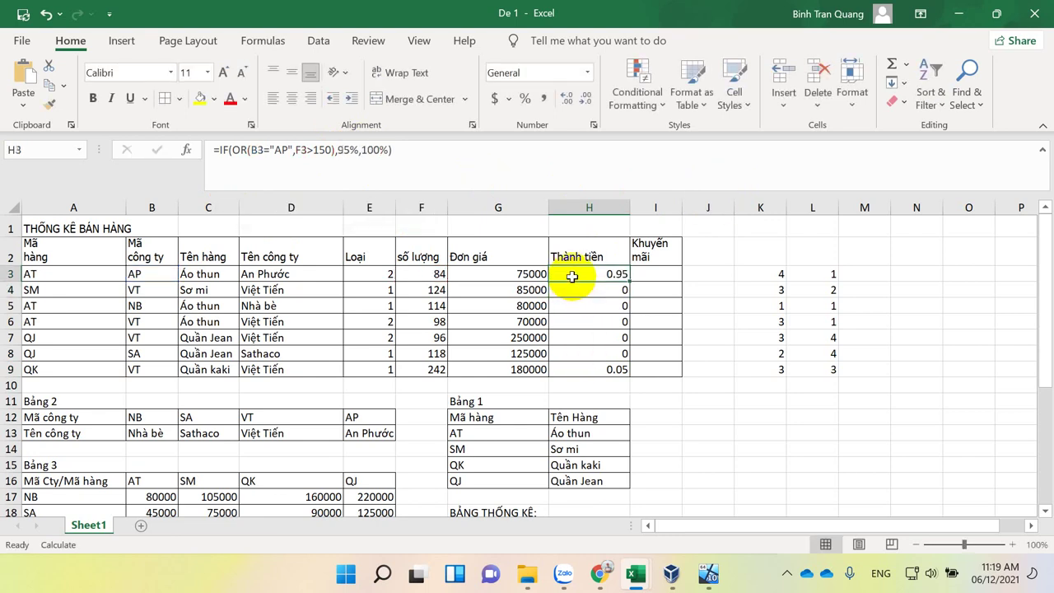
{"action": "left_click_drag", "start_coordinate": [630, 281], "coordinate": [630, 371]}
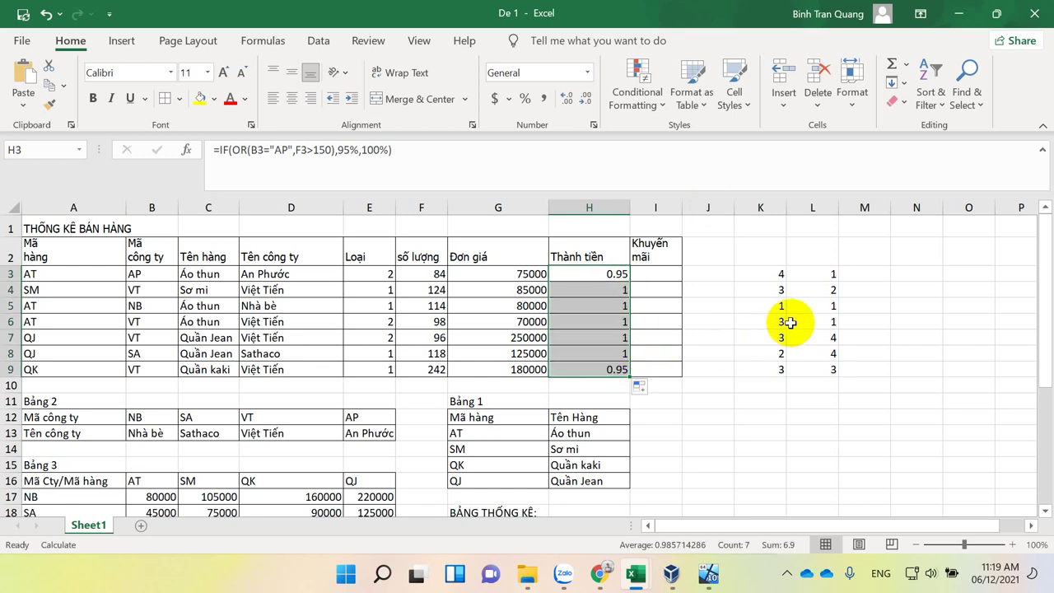
{"action": "left_click", "coordinate": [611, 275]}
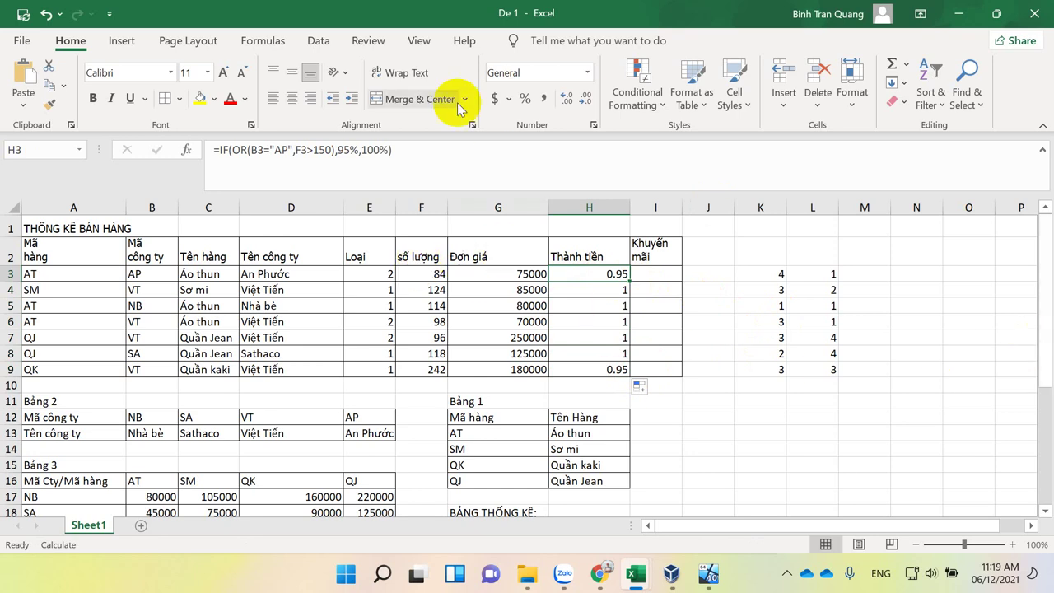
{"action": "left_click", "coordinate": [440, 152]}
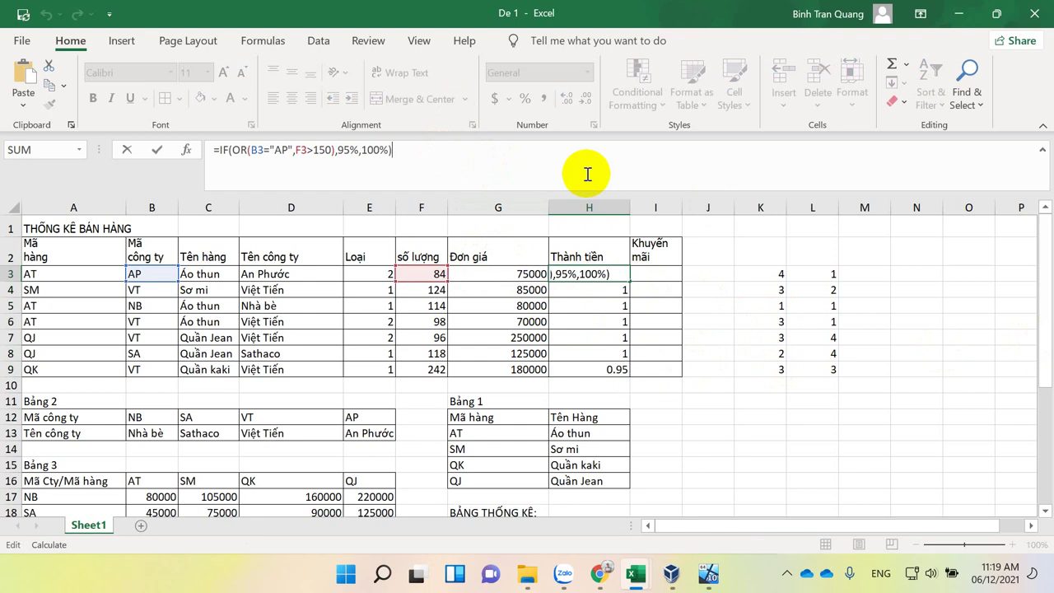
Step: Append *F3*G3 to the H3 formula and fill it to H9, giving totals 5985000 to 41382000
{"action": "type", "text": "*"}
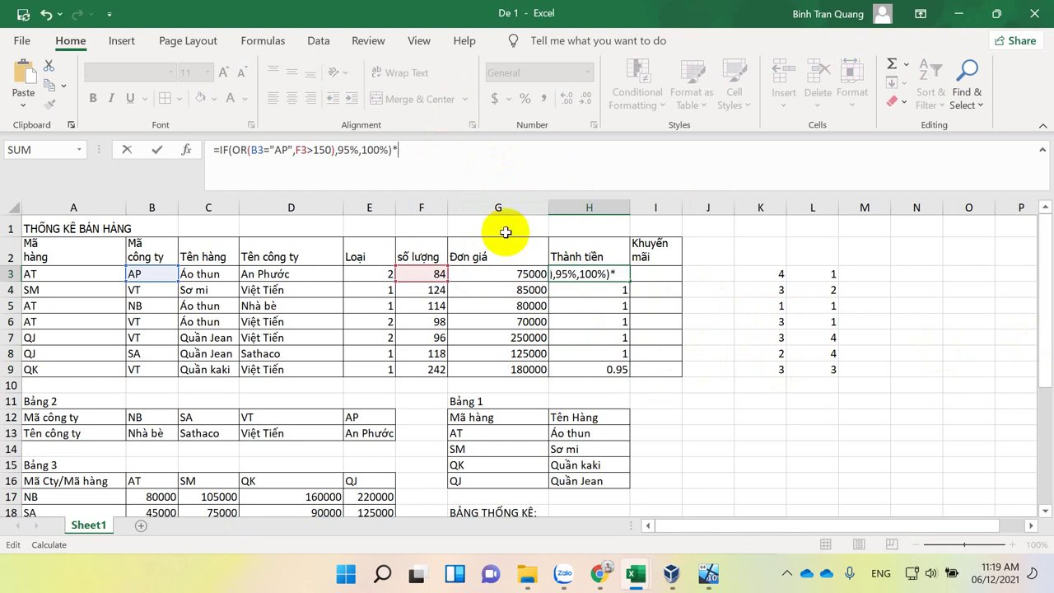
{"action": "left_click", "coordinate": [431, 274]}
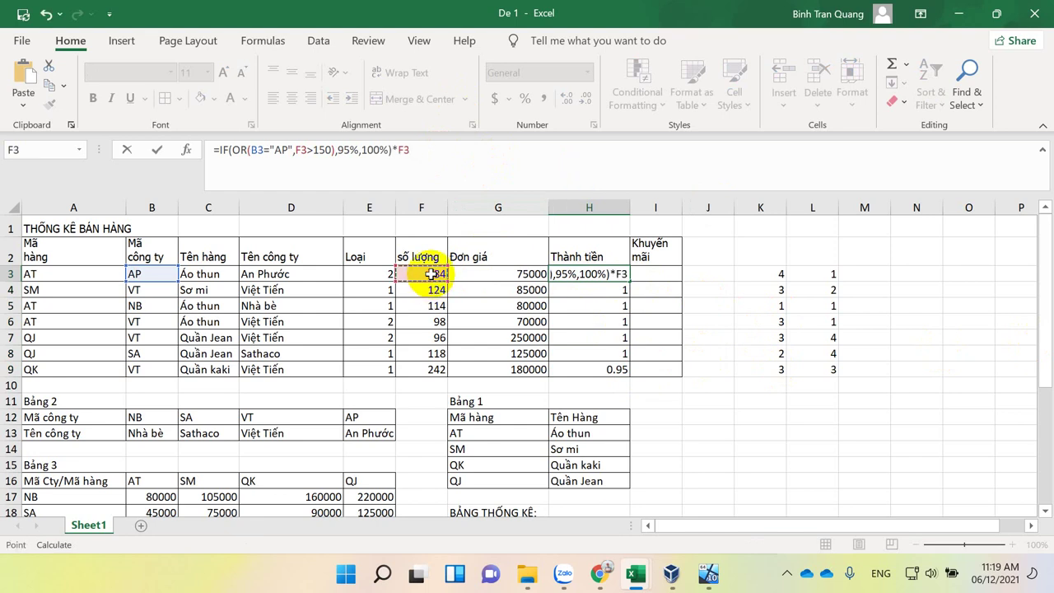
{"action": "type", "text": "*"}
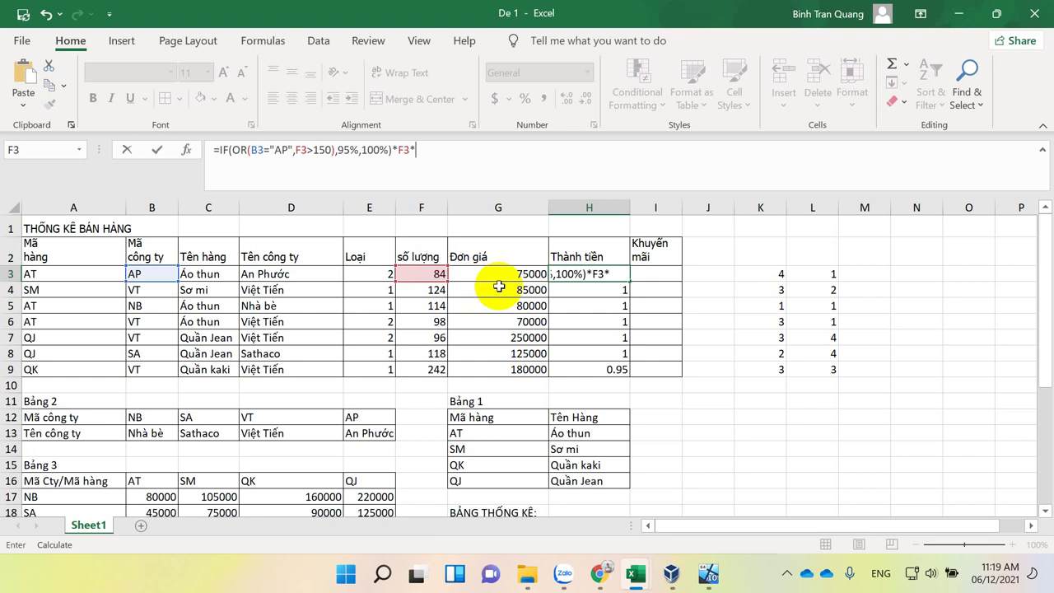
{"action": "left_click", "coordinate": [501, 277]}
{"action": "key", "text": "Return"}
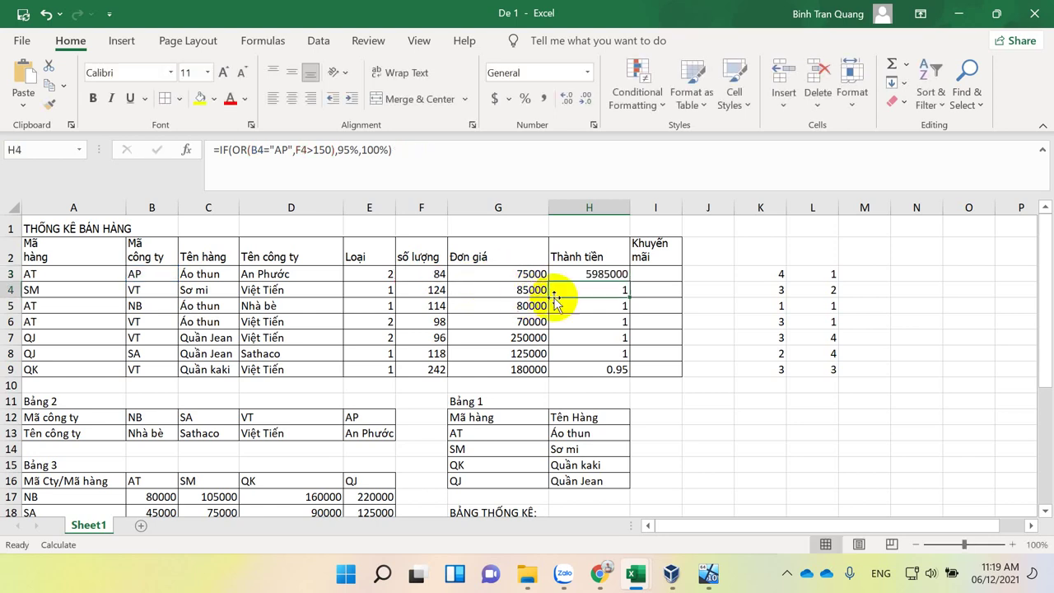
{"action": "left_click", "coordinate": [623, 271]}
{"action": "left_click_drag", "start_coordinate": [633, 283], "coordinate": [632, 375]}
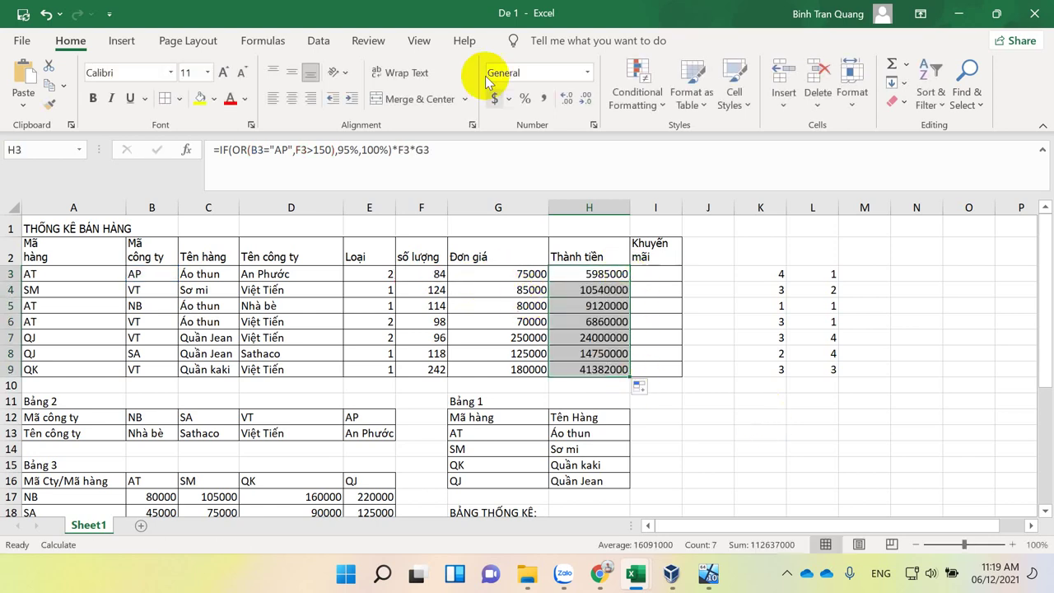
Step: Apply Comma Style to H3:H9 and remove both decimal places
{"action": "left_click", "coordinate": [544, 100]}
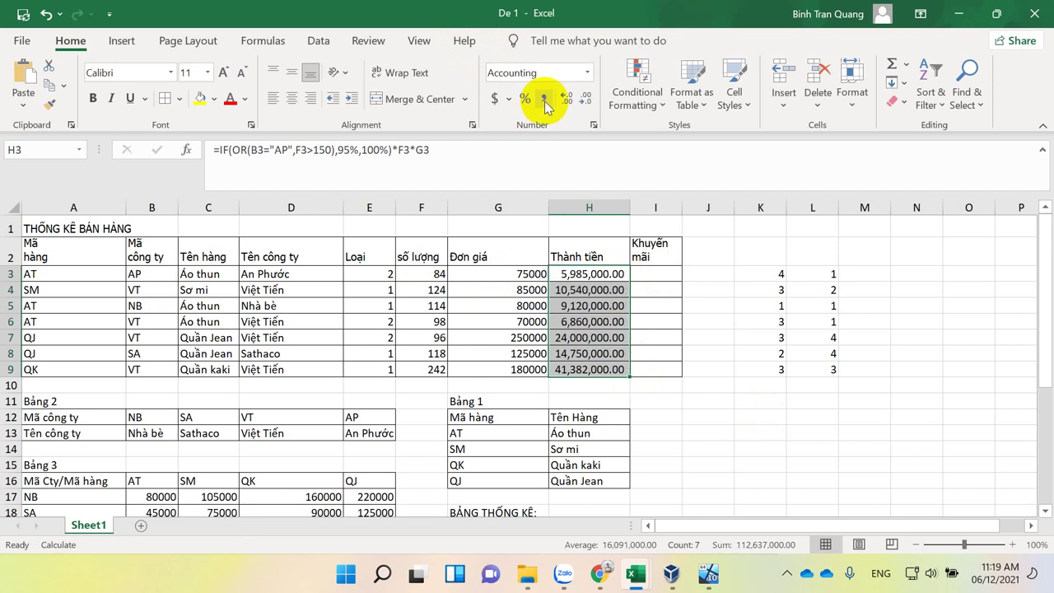
{"action": "left_click", "coordinate": [583, 101]}
{"action": "left_click", "coordinate": [583, 100]}
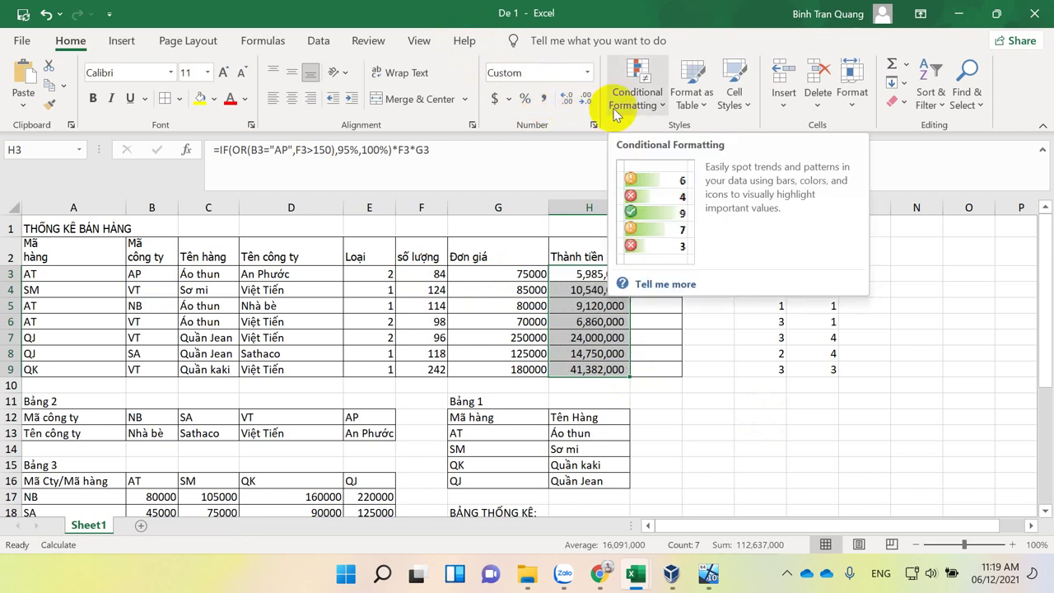
{"action": "left_click", "coordinate": [690, 338]}
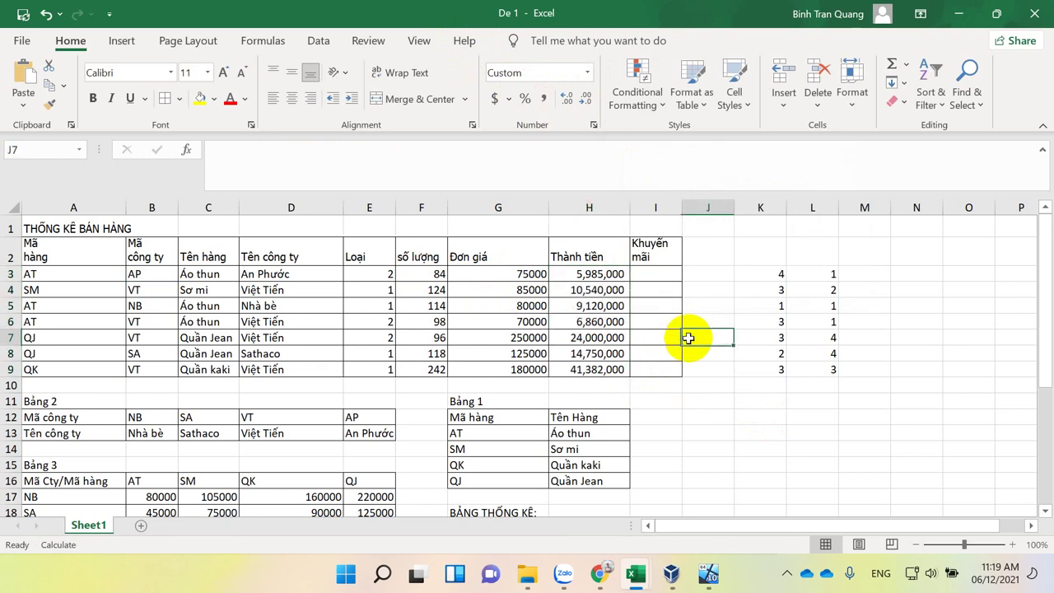
Step: Review the H3 formula's B3="AP" condition, 95%/100% rates and F3*G3 part, leaving it unchanged
{"action": "left_click", "coordinate": [603, 278]}
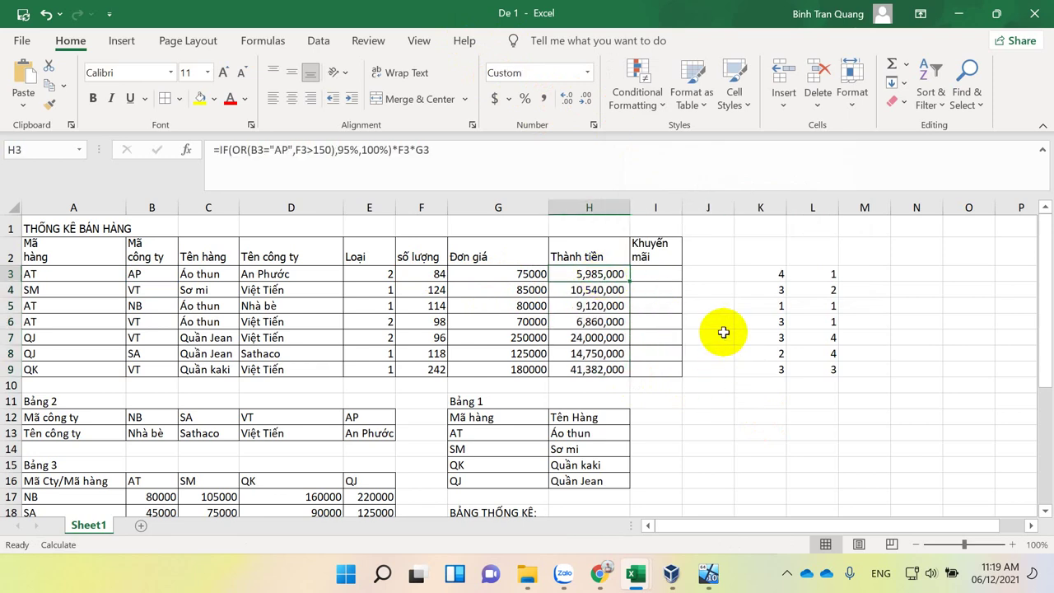
{"action": "left_click", "coordinate": [252, 149]}
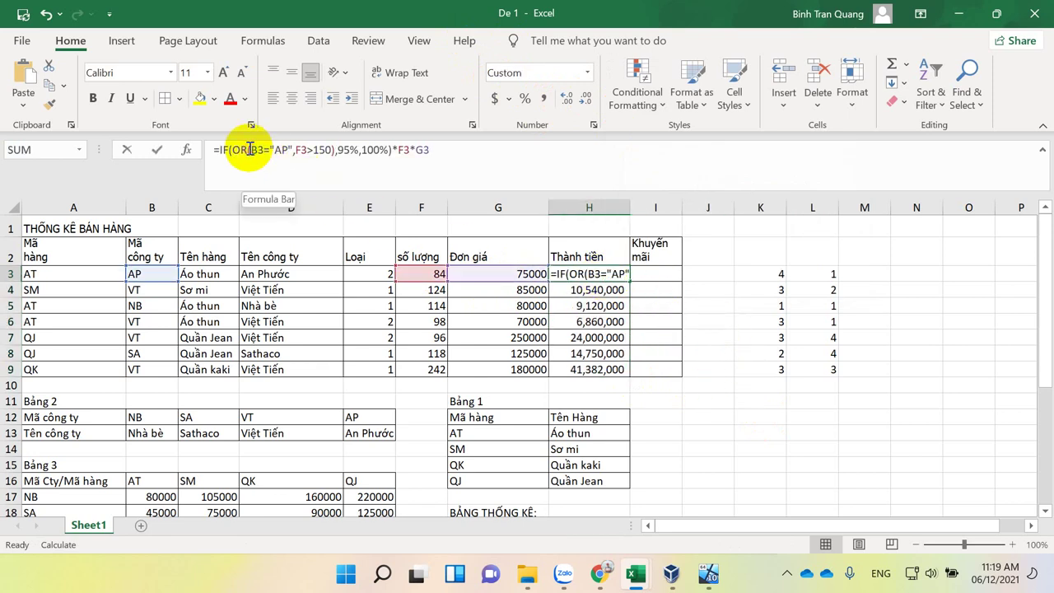
{"action": "left_click_drag", "start_coordinate": [252, 149], "coordinate": [328, 152]}
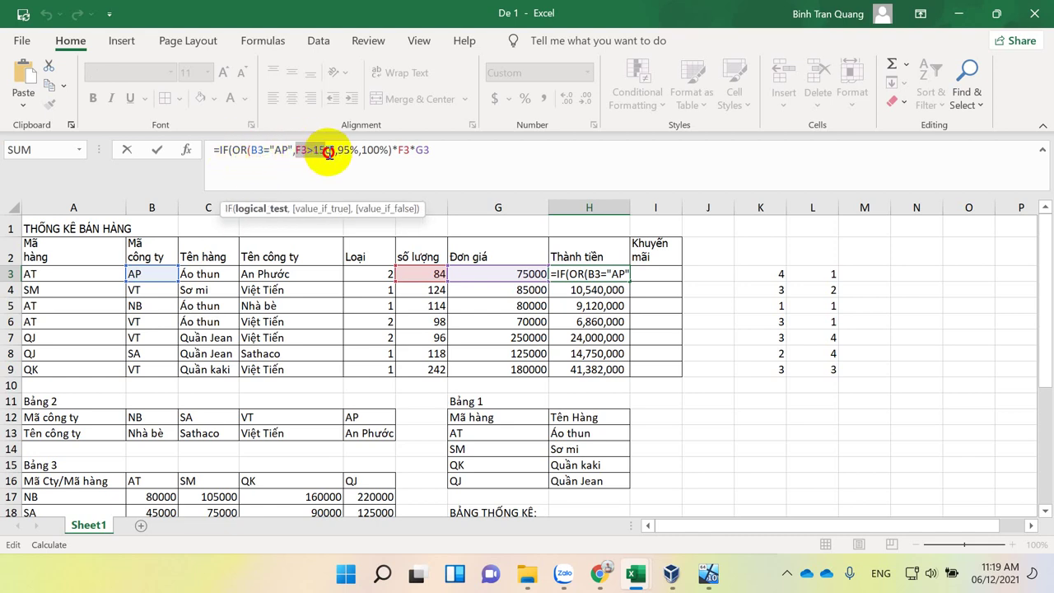
{"action": "type", "text": ")"}
{"action": "left_click", "coordinate": [345, 150]}
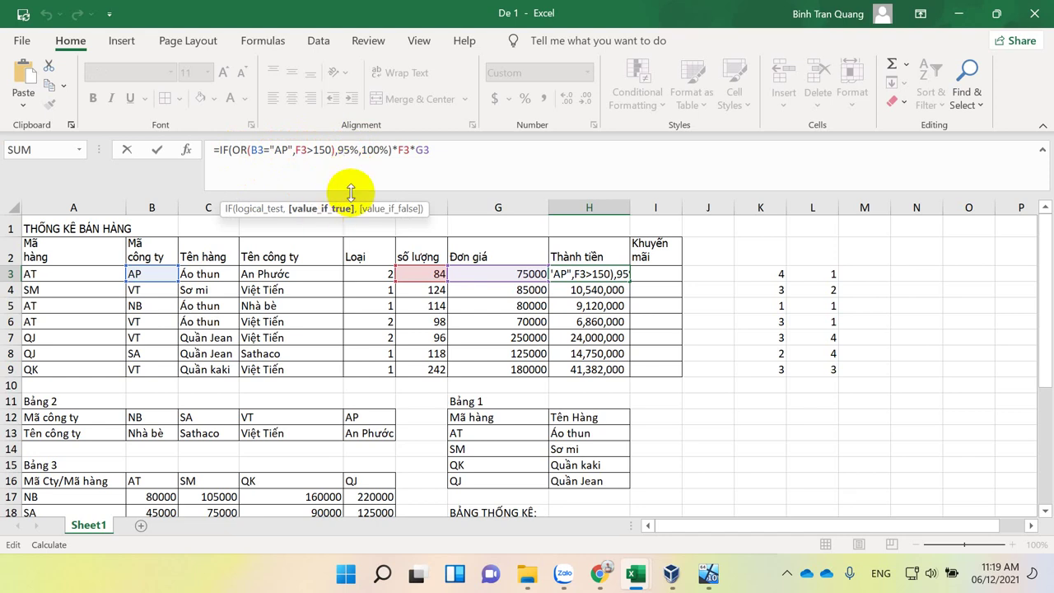
{"action": "left_click", "coordinate": [367, 150]}
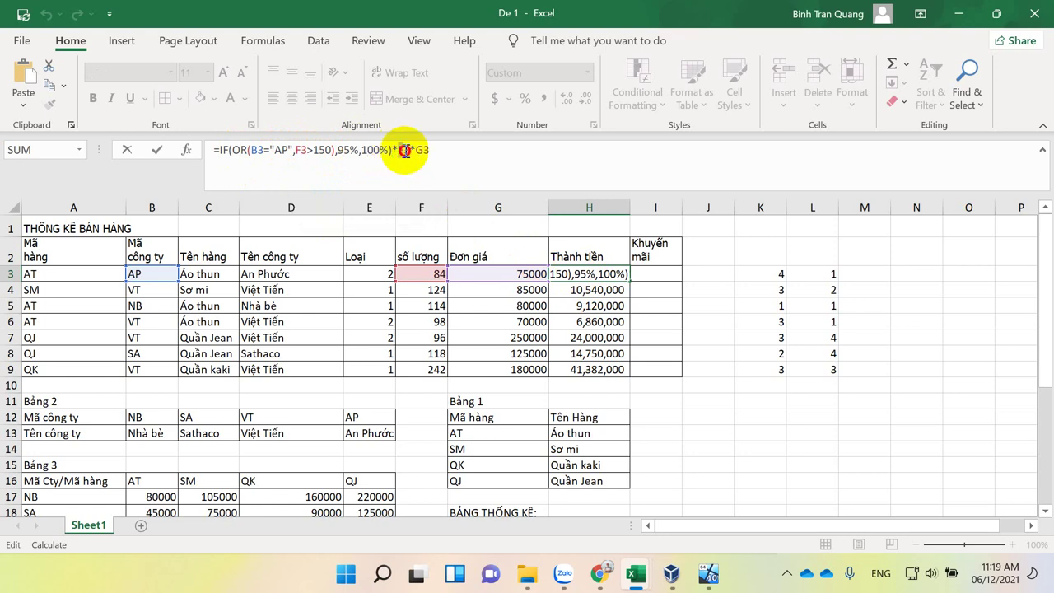
{"action": "left_click_drag", "start_coordinate": [397, 151], "coordinate": [471, 153]}
{"action": "key", "text": "ctrl+Return"}
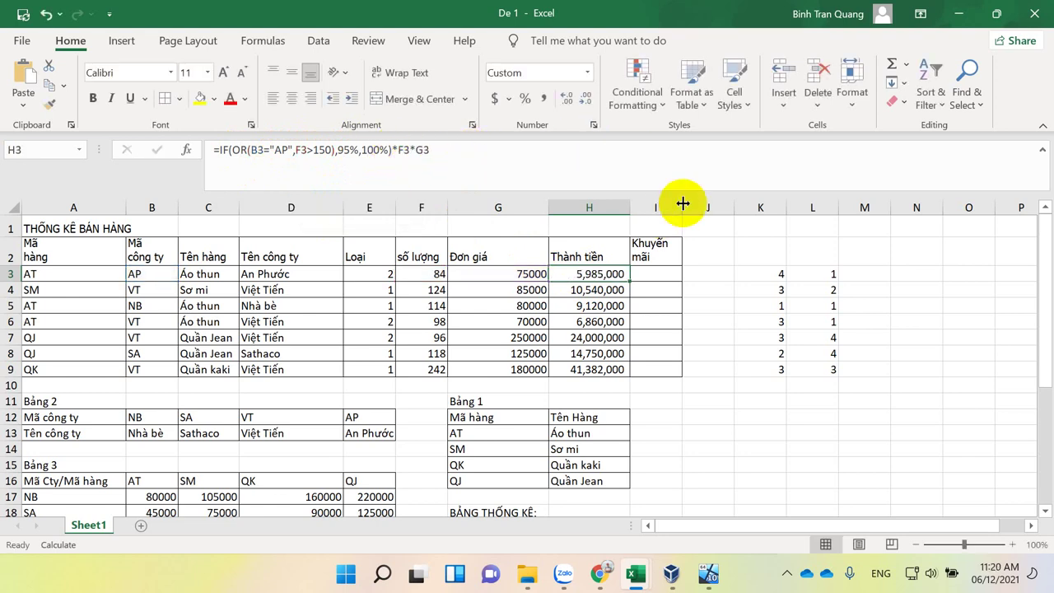
Step: Drag column I wider to fit the Khuyến mãi header, then scroll through the requirements
{"action": "left_click_drag", "start_coordinate": [681, 207], "coordinate": [754, 205]}
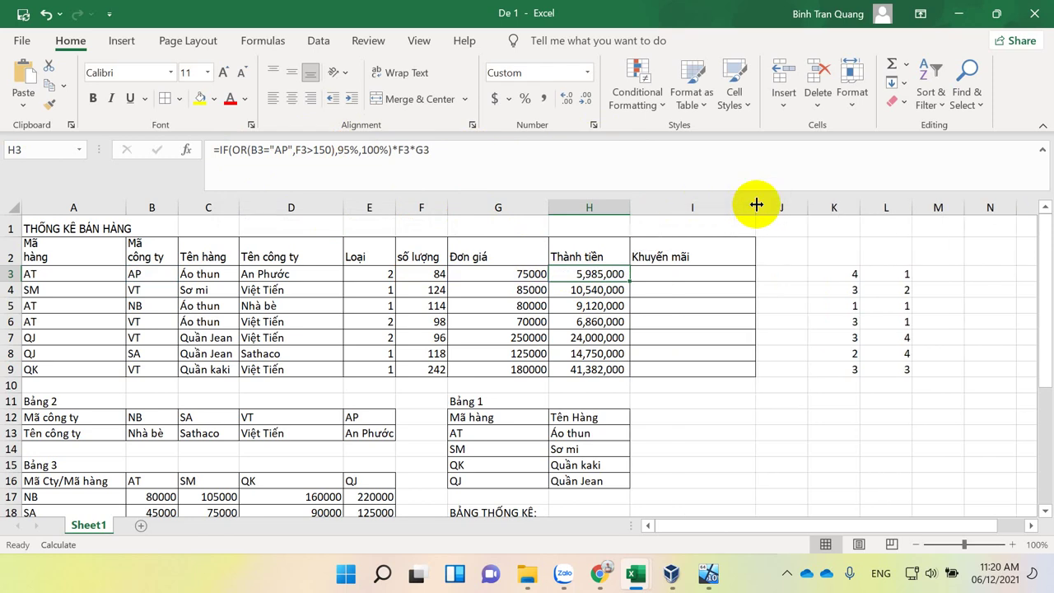
{"action": "scroll", "coordinate": [536, 463], "scroll_direction": "down", "scroll_amount": 2}
{"action": "scroll", "coordinate": [536, 464], "scroll_direction": "down", "scroll_amount": 2}
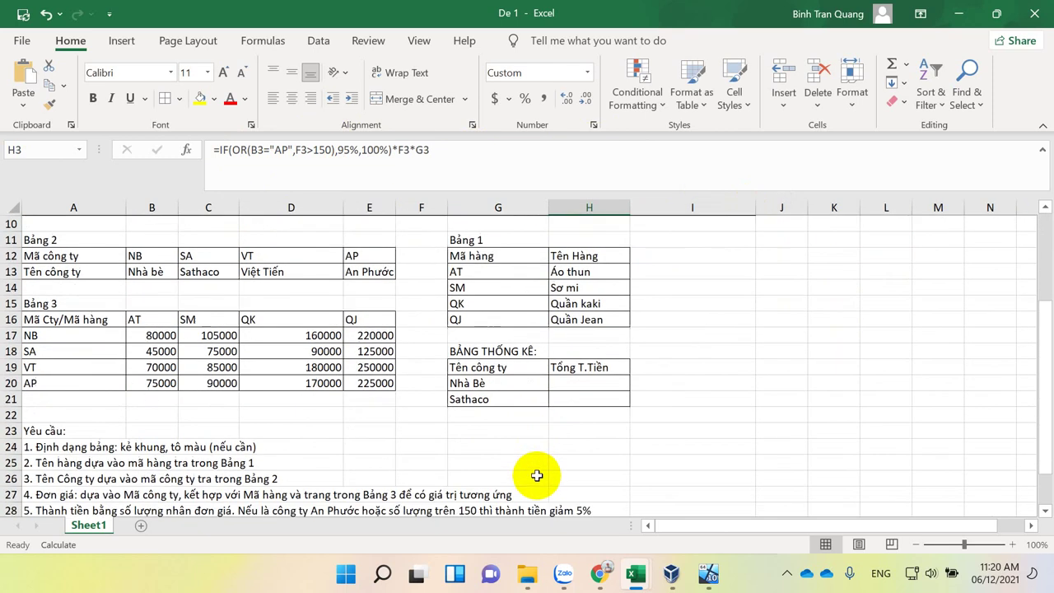
{"action": "scroll", "coordinate": [536, 464], "scroll_direction": "down", "scroll_amount": 2}
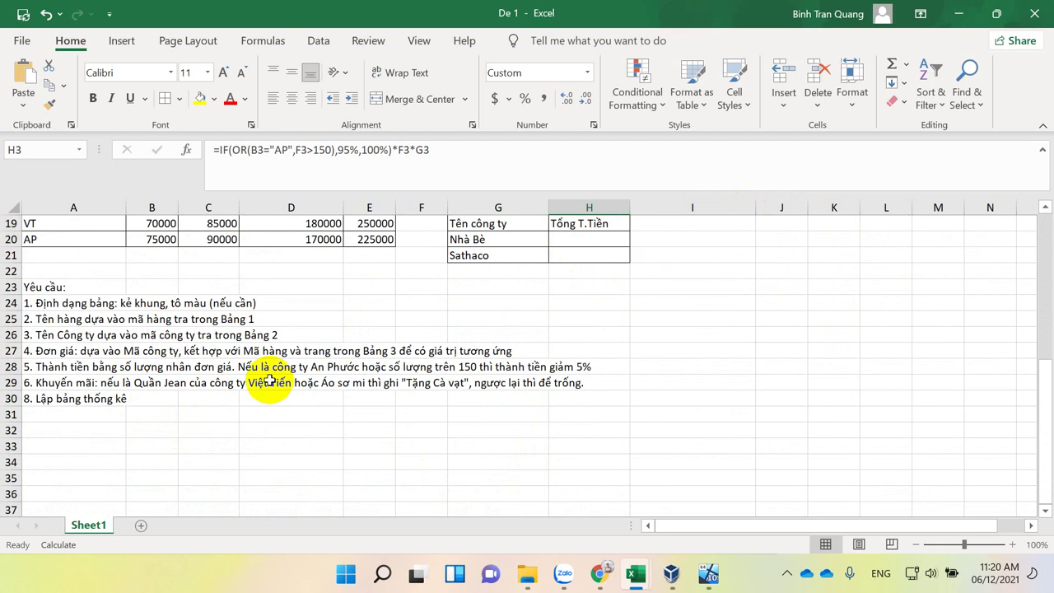
{"action": "scroll", "coordinate": [269, 381], "scroll_direction": "up", "scroll_amount": 4}
Step: Enter =IF(OR(AND(A3="QJ",B3="VT"),A3="SM"),"Tặng cà vạt","") in cell I3
{"action": "scroll", "coordinate": [275, 372], "scroll_direction": "up", "scroll_amount": 2}
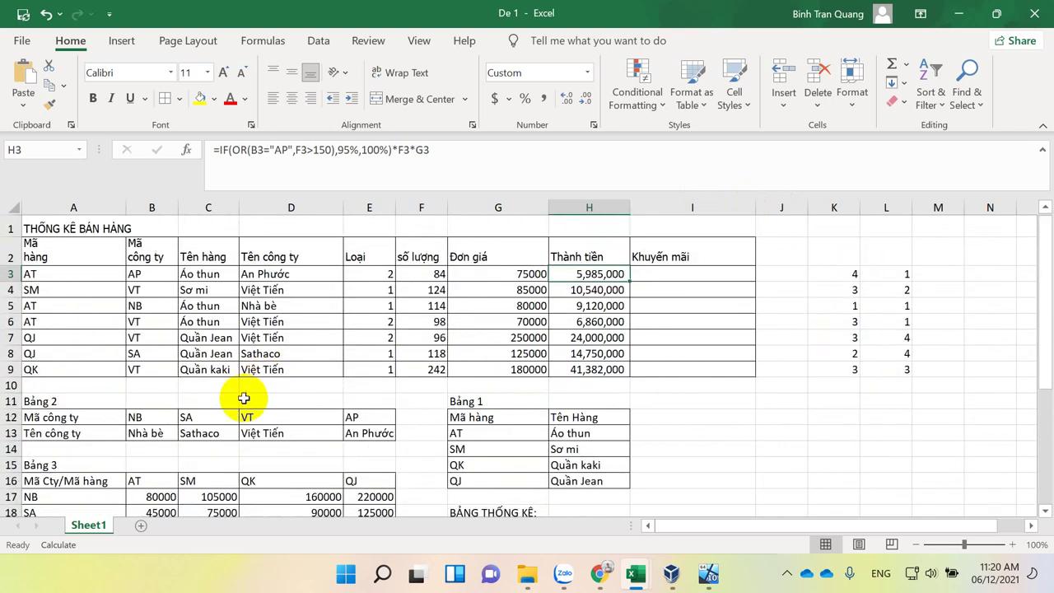
{"action": "left_click", "coordinate": [652, 280]}
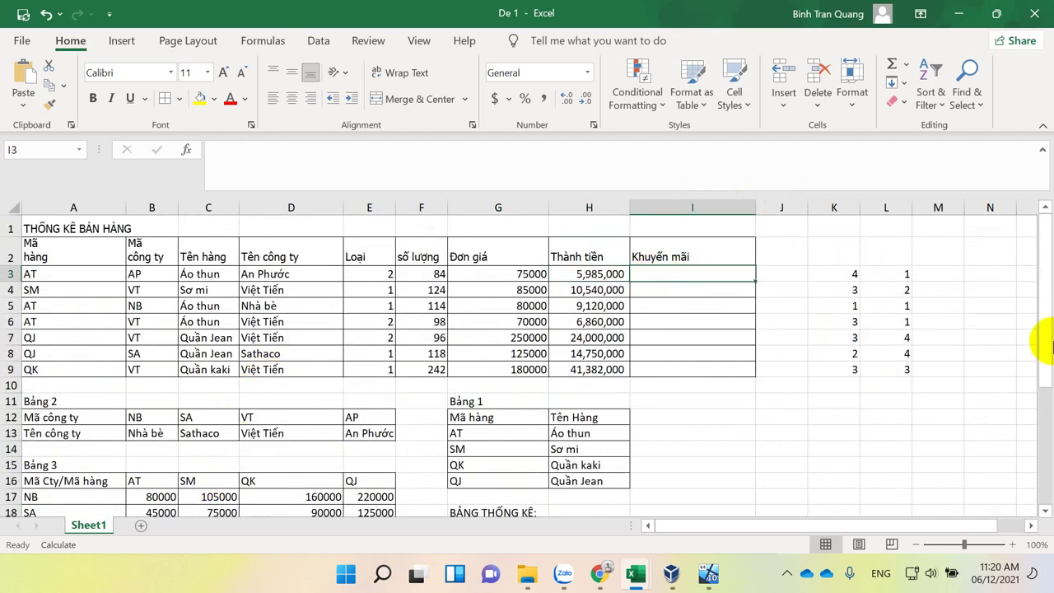
{"action": "type", "text": "="}
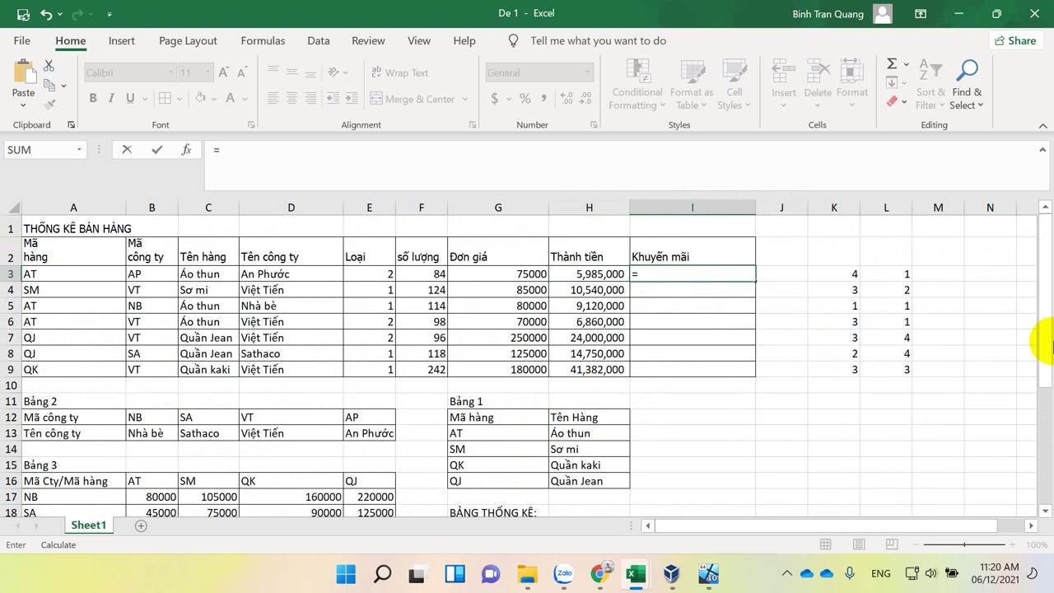
{"action": "type", "text": "if("}
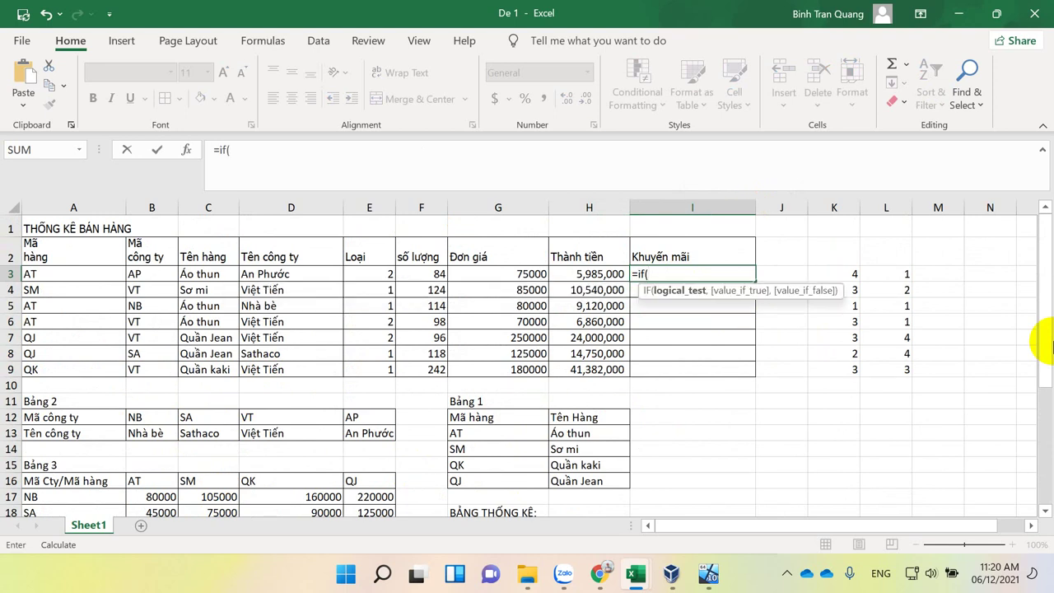
{"action": "type", "text": "ỏ"}
{"action": "type", "text": "r("}
{"action": "type", "text": "an"}
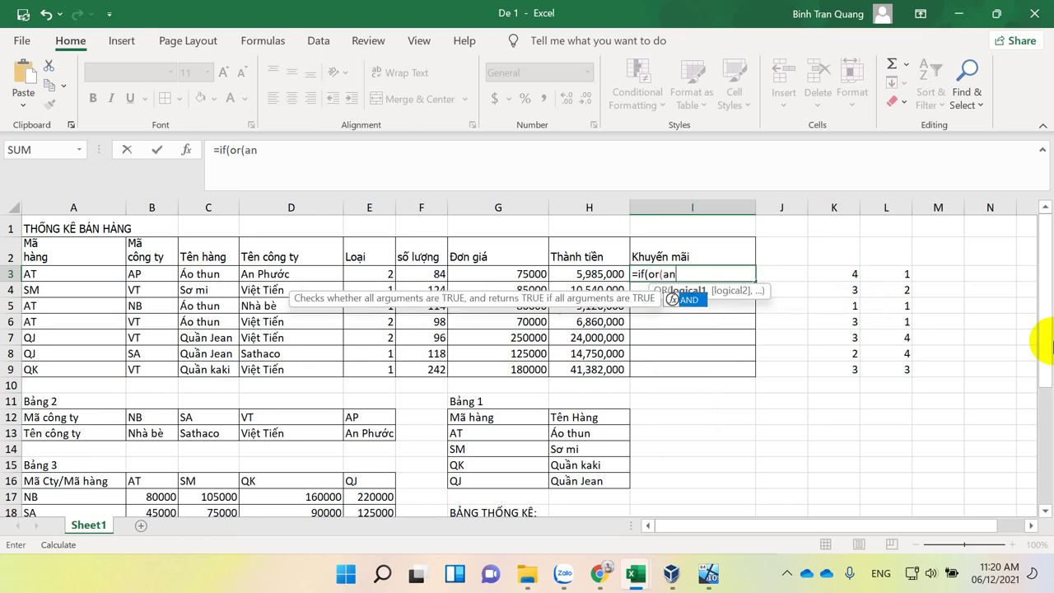
{"action": "type", "text": "d("}
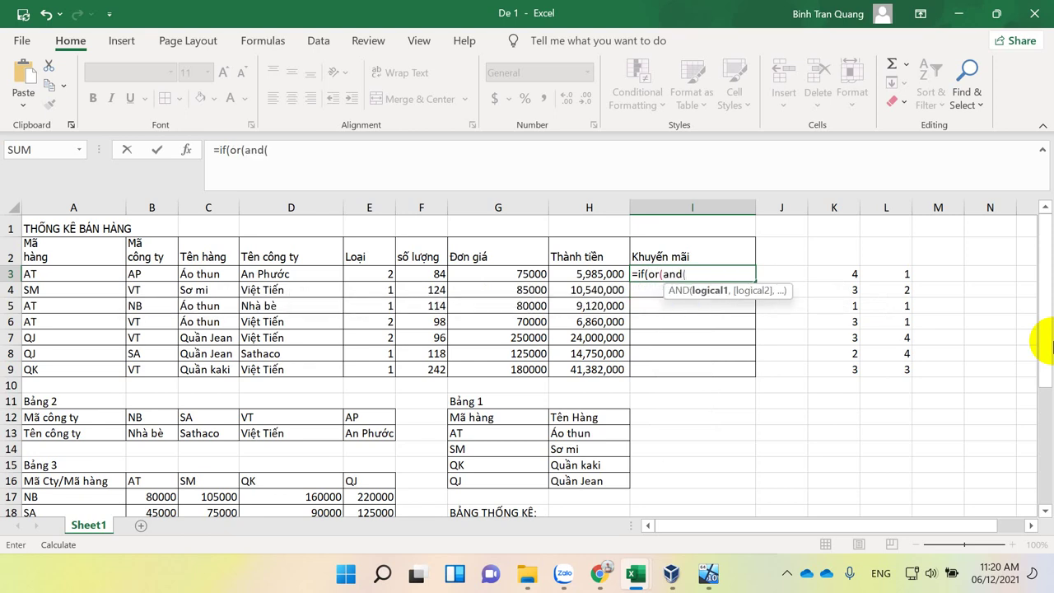
{"action": "left_click", "coordinate": [61, 272]}
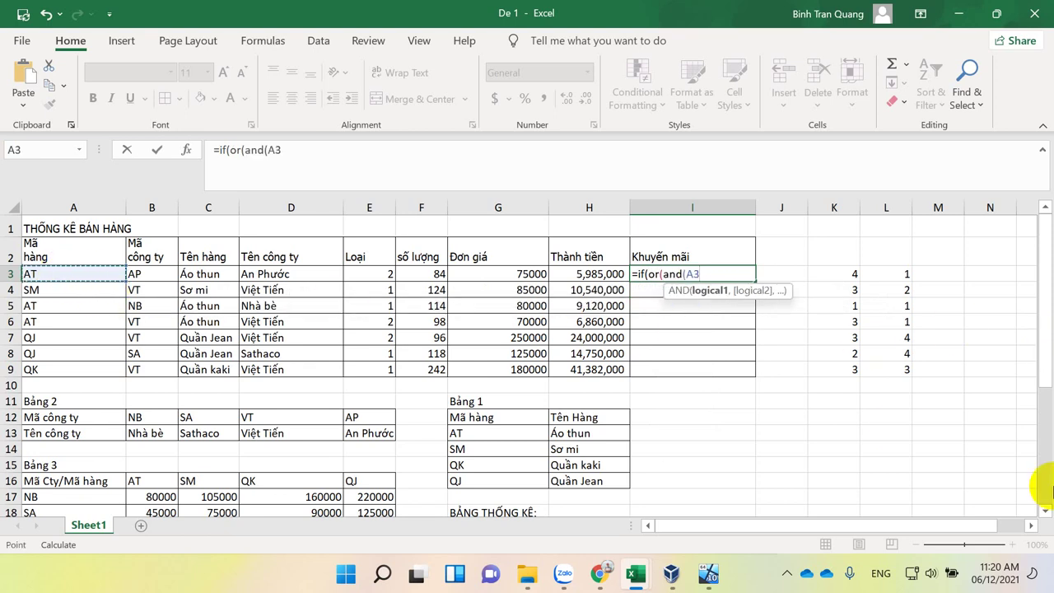
{"action": "type", "text": "=\""}
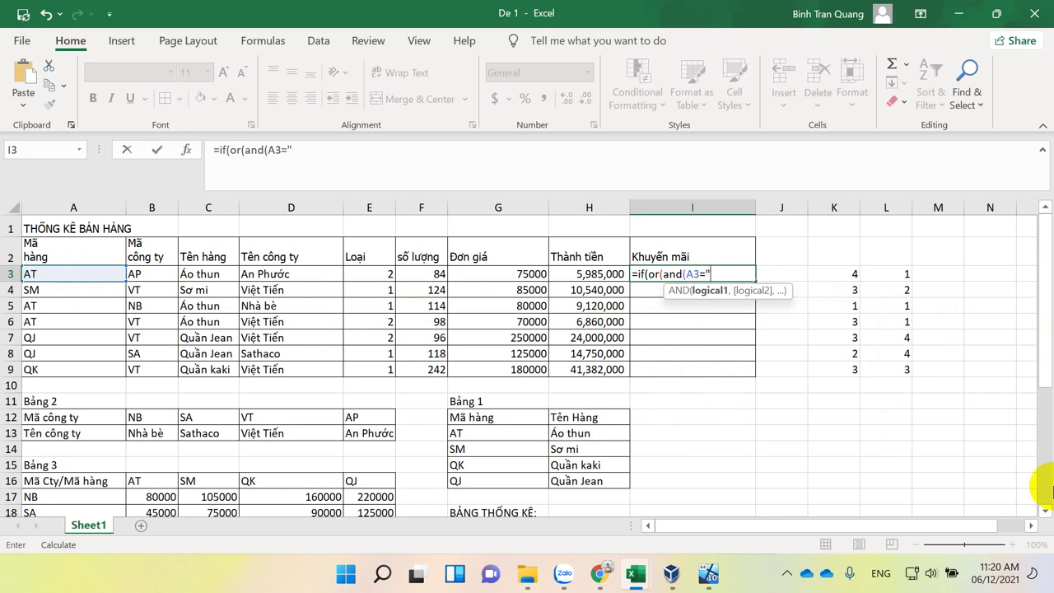
{"action": "type", "text": "QJ\""}
{"action": "type", "text": ","}
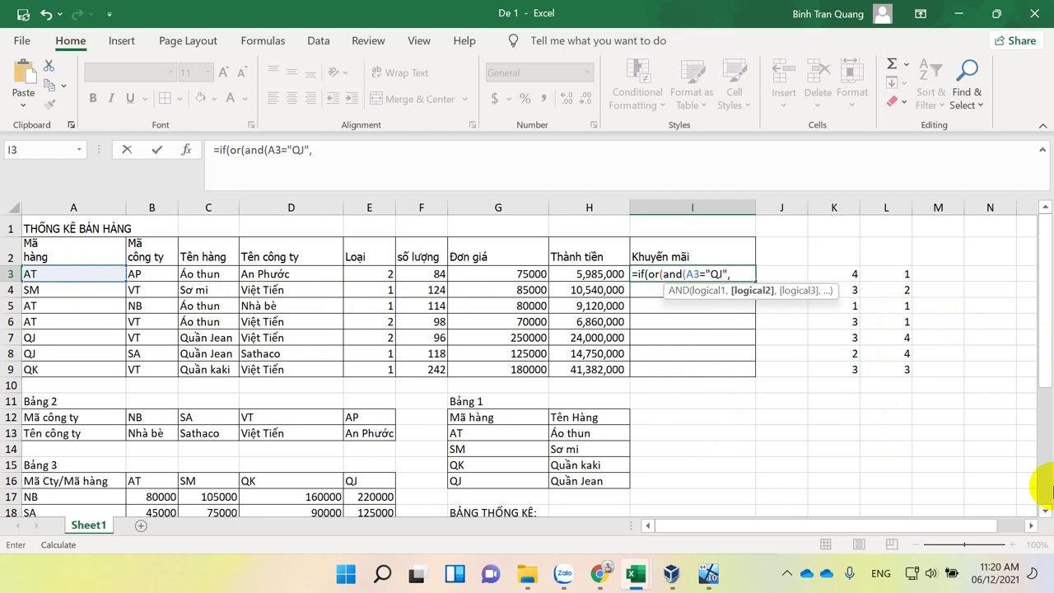
{"action": "left_click", "coordinate": [155, 279]}
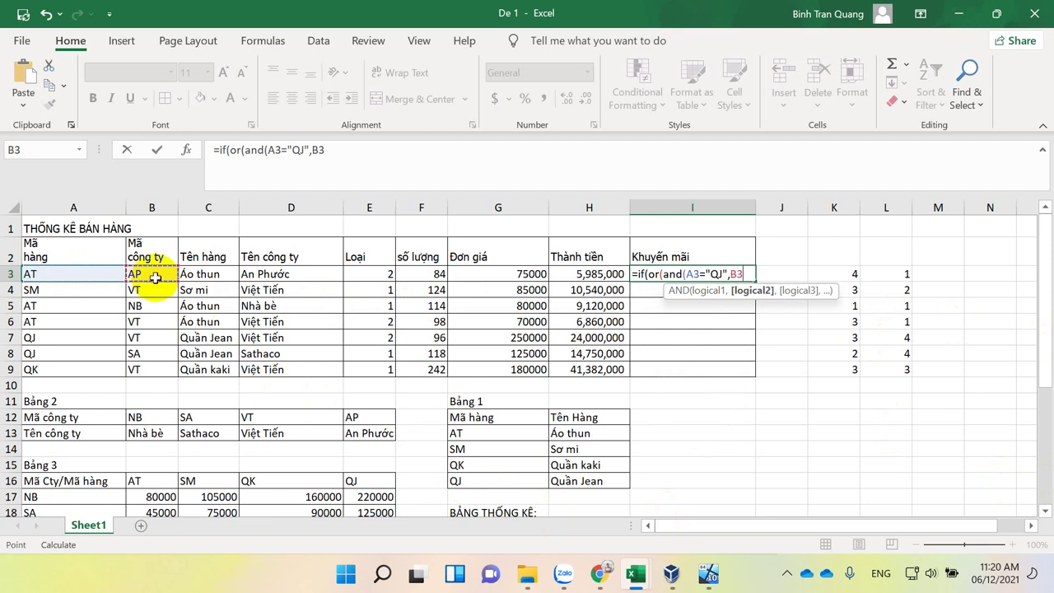
{"action": "type", "text": "=\""}
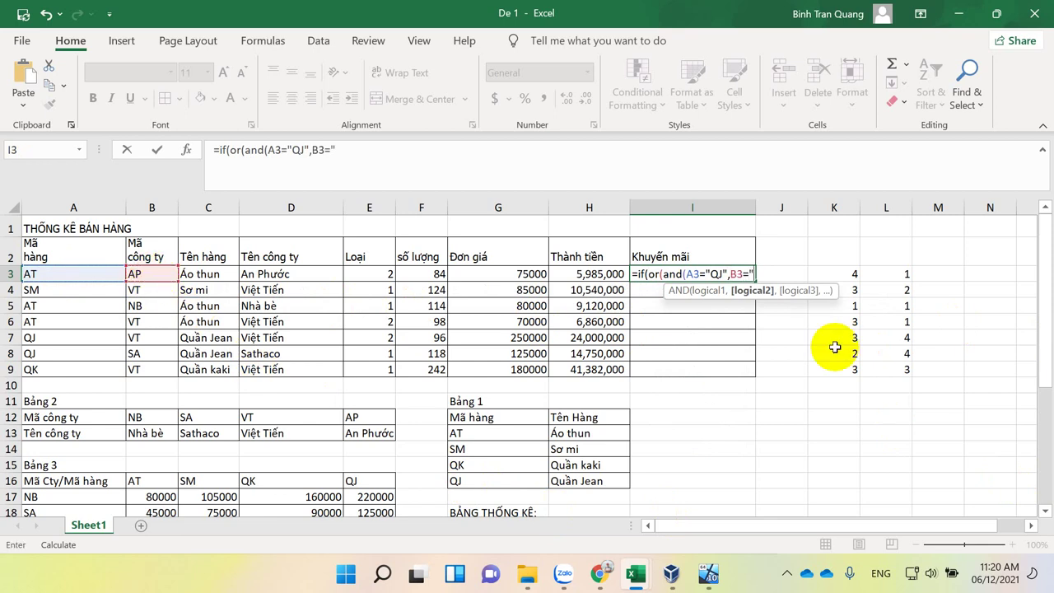
{"action": "type", "text": "VT"}
{"action": "type", "text": ")"}
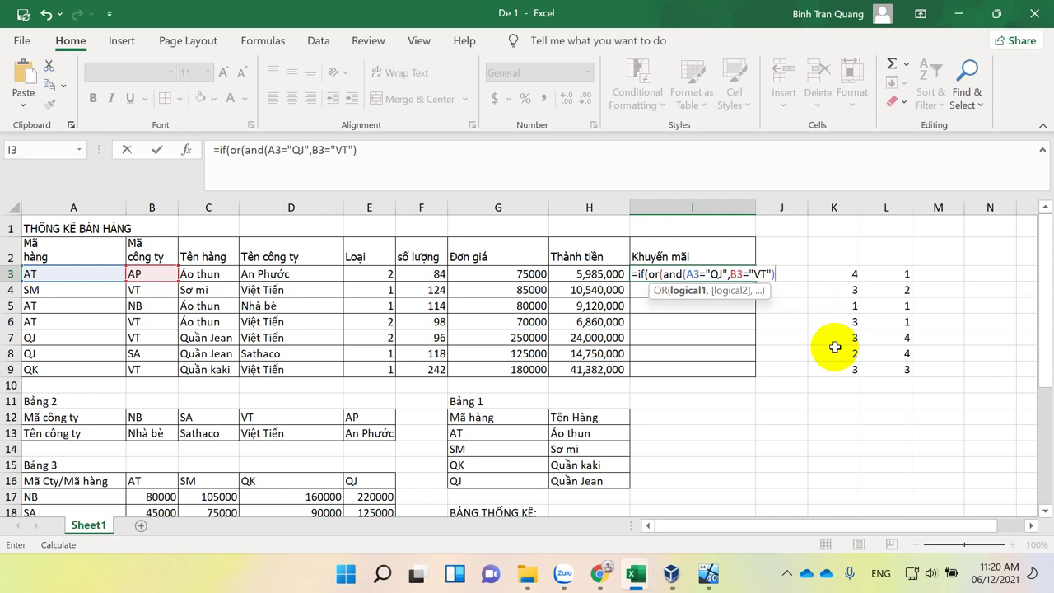
{"action": "type", "text": ","}
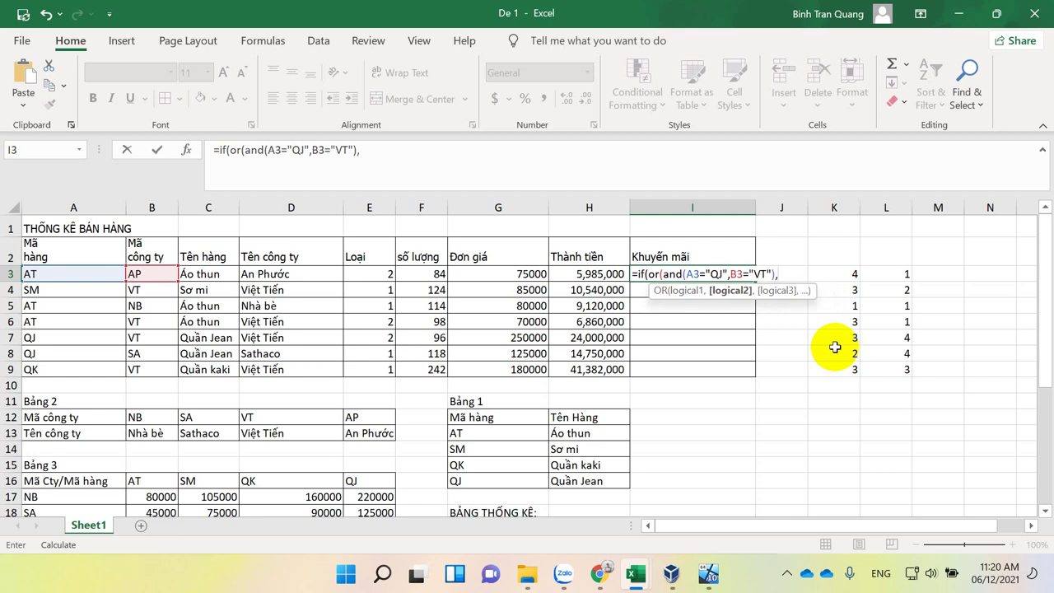
{"action": "left_click", "coordinate": [41, 273]}
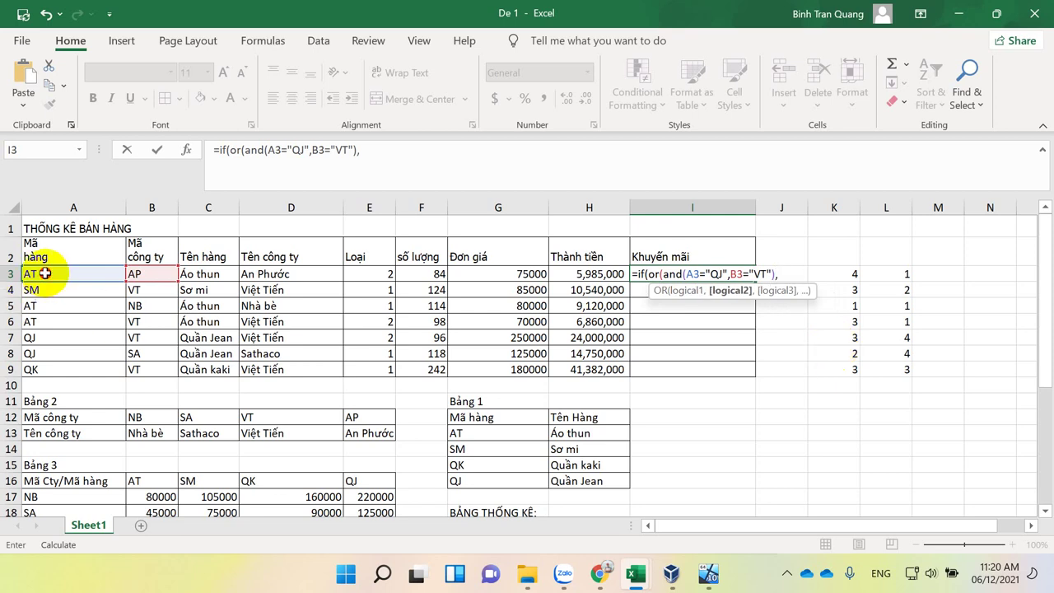
{"action": "type", "text": "A3="}
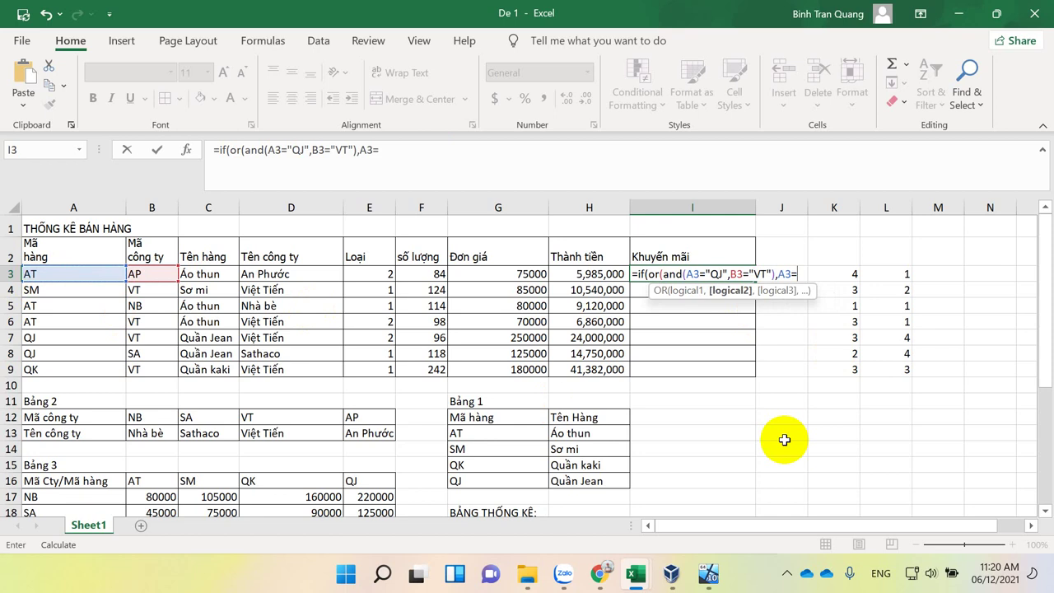
{"action": "type", "text": "\"SM"}
{"action": "type", "text": "\")"}
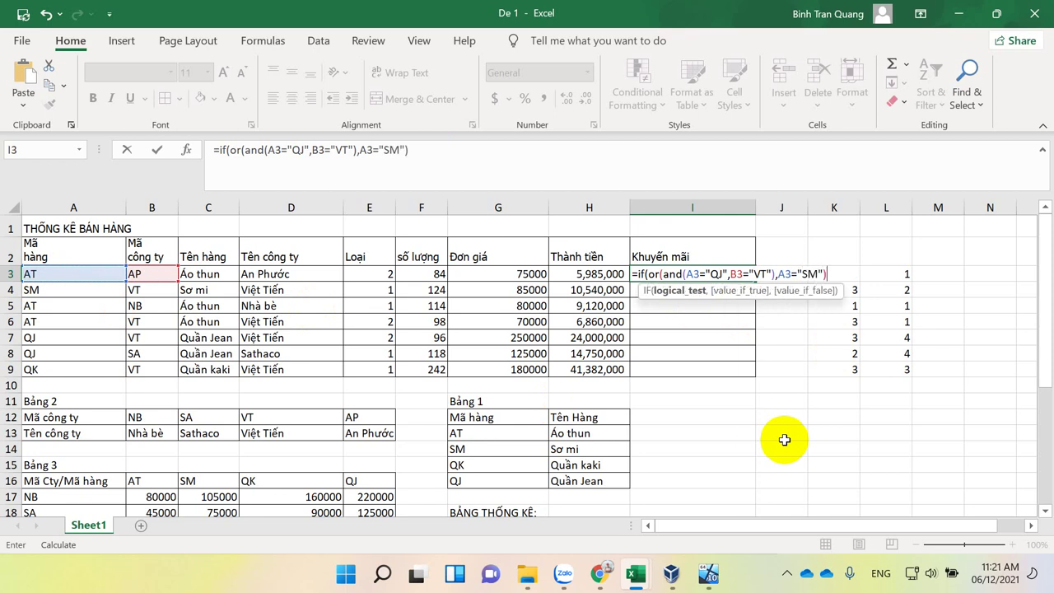
{"action": "type", "text": ","}
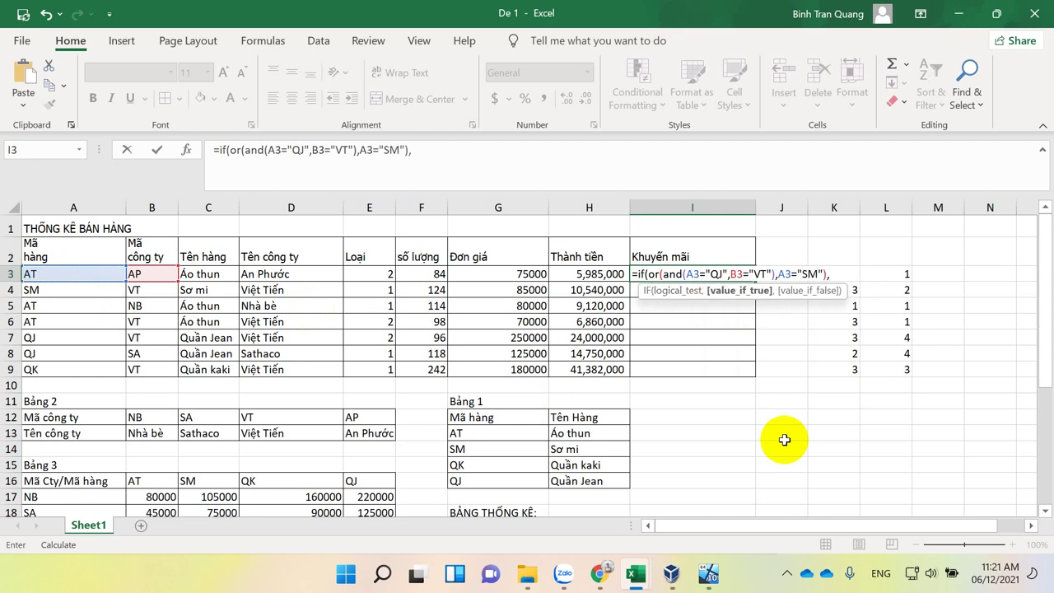
{"action": "type", "text": "\"Ta"}
{"action": "type", "text": "ng"}
{"action": "type", "text": " cà vat"}
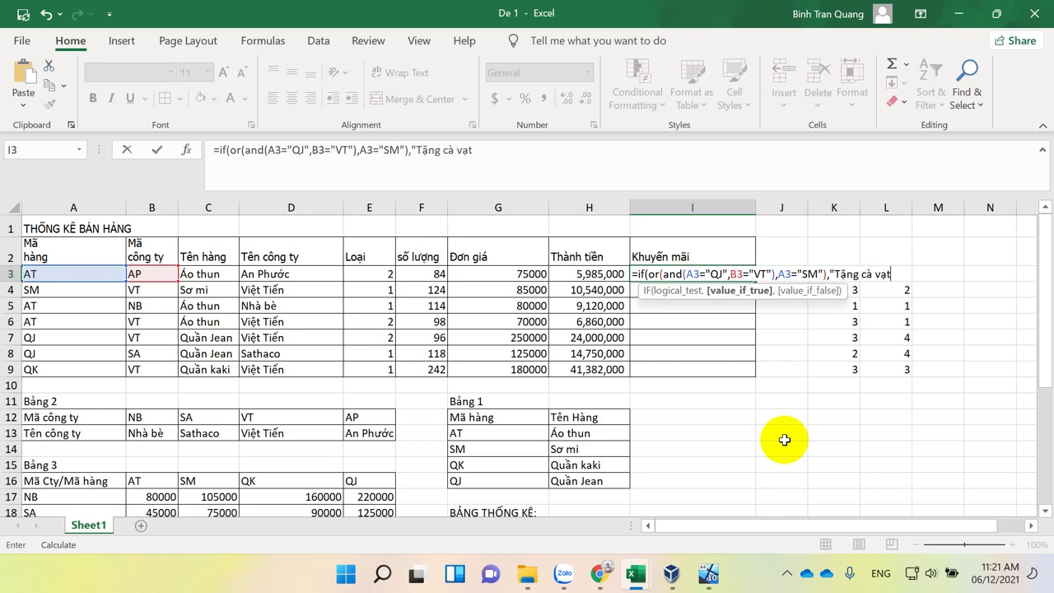
{"action": "type", "text": "\""}
{"action": "type", "text": ",\"\")"}
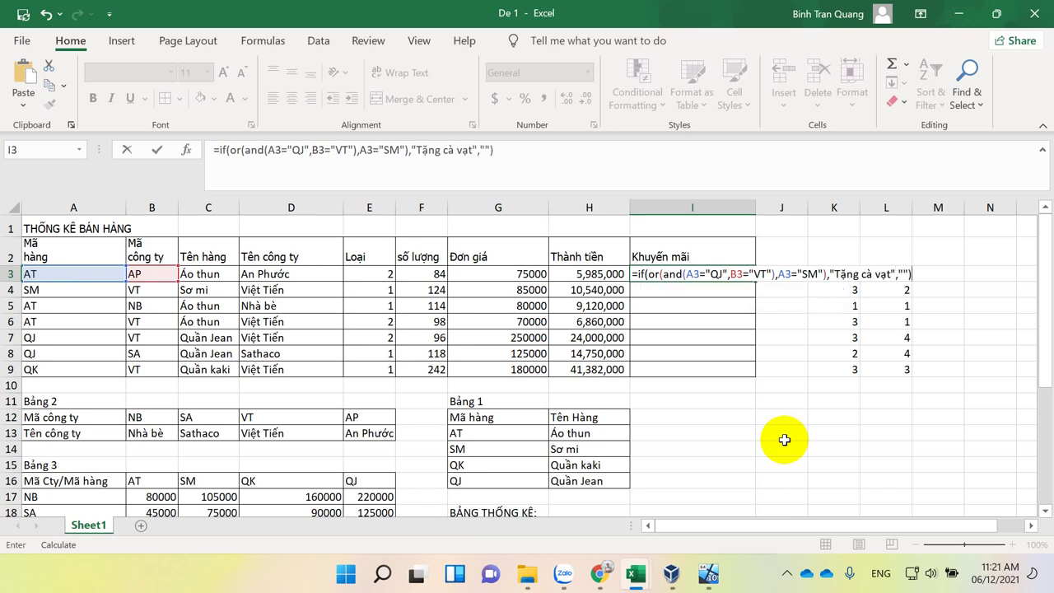
{"action": "key", "text": "Return"}
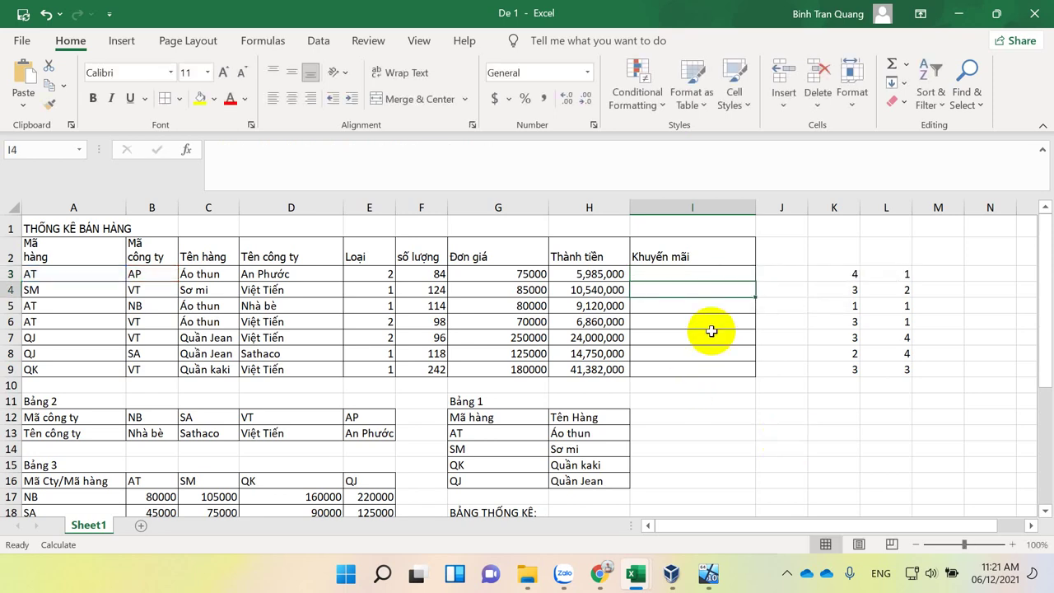
Step: Drag I3's gift formula down to I9 and check that I4 shows Tặng cà vạt
{"action": "left_click", "coordinate": [730, 272]}
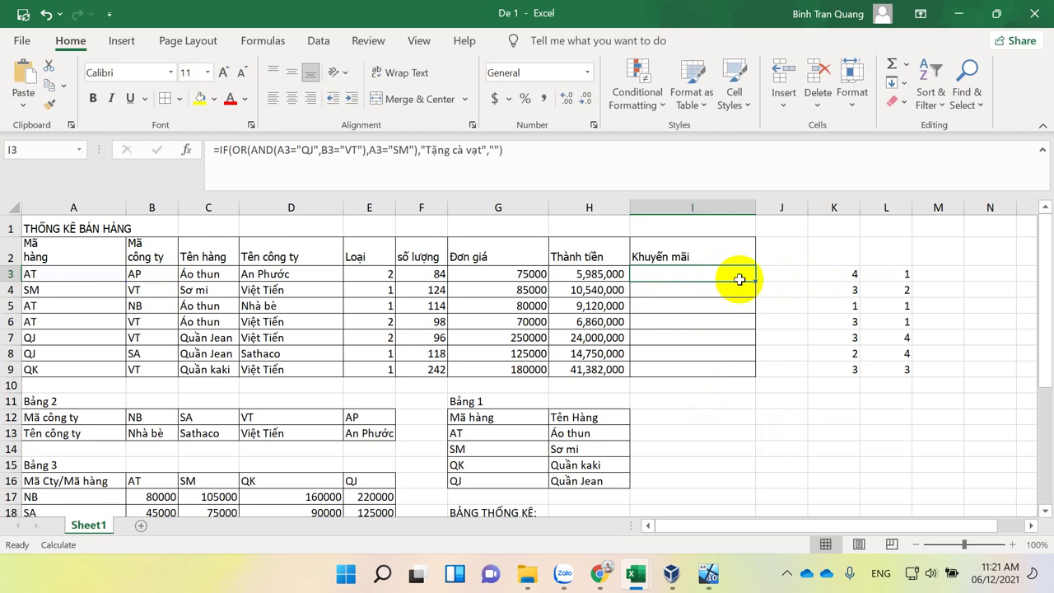
{"action": "left_click_drag", "start_coordinate": [755, 281], "coordinate": [747, 377]}
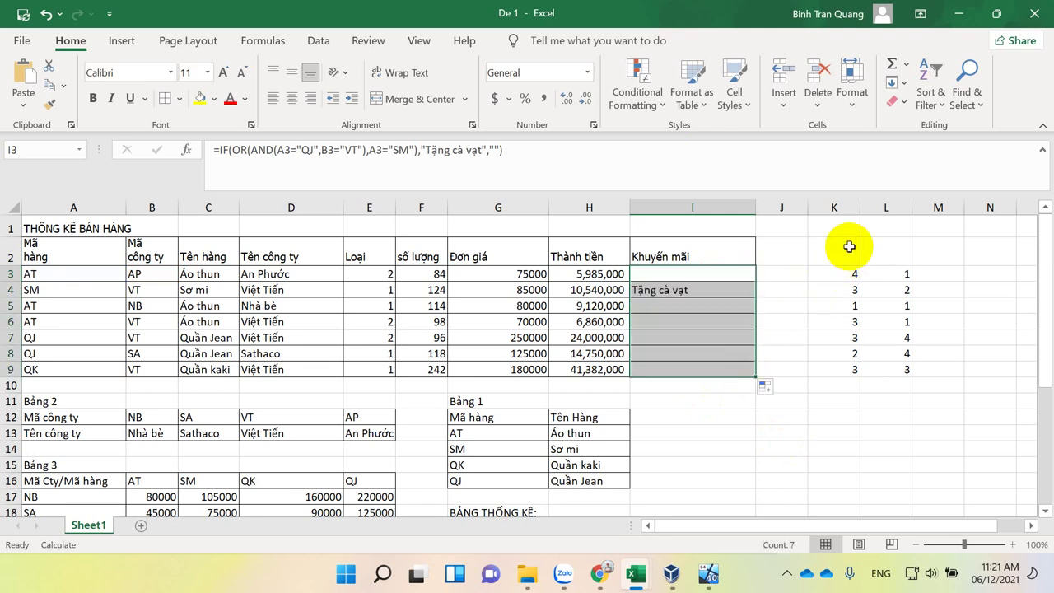
{"action": "left_click", "coordinate": [732, 287]}
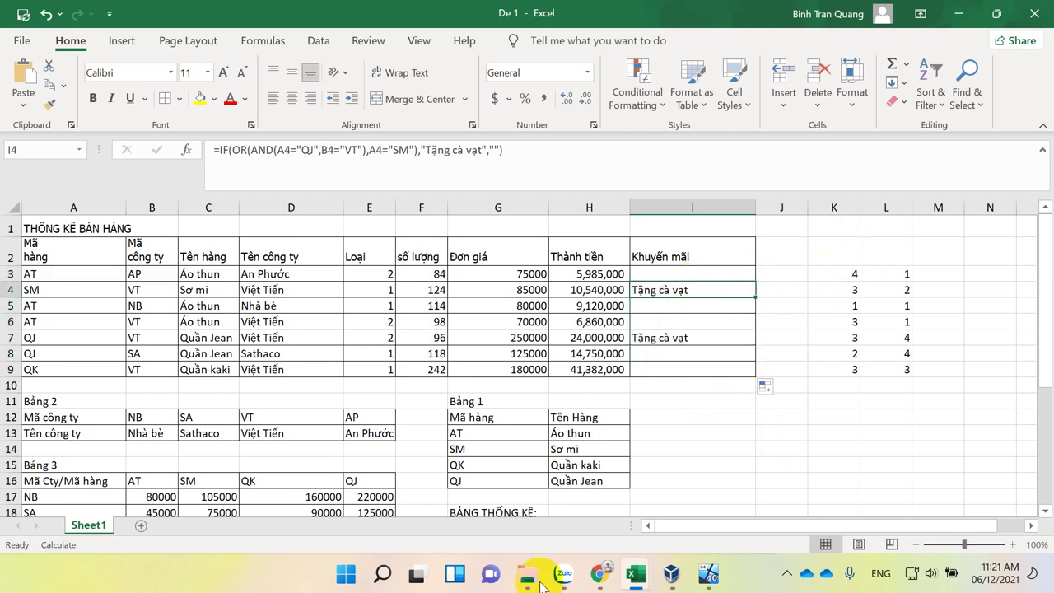
{"action": "mouse_move", "coordinate": [644, 582]}
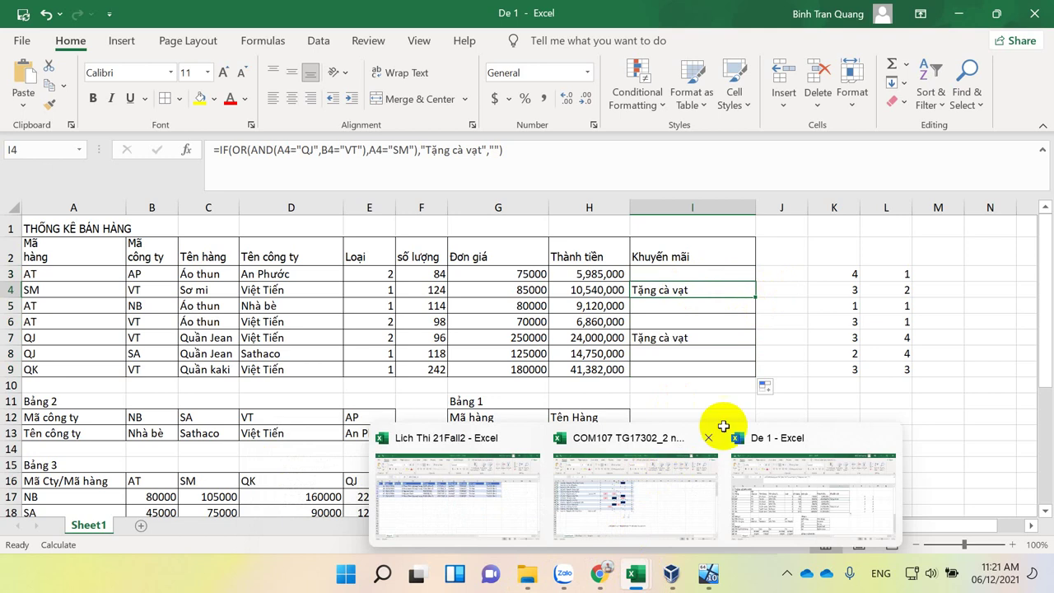
{"action": "left_click", "coordinate": [742, 401]}
{"action": "scroll", "coordinate": [632, 378], "scroll_direction": "down", "scroll_amount": 3}
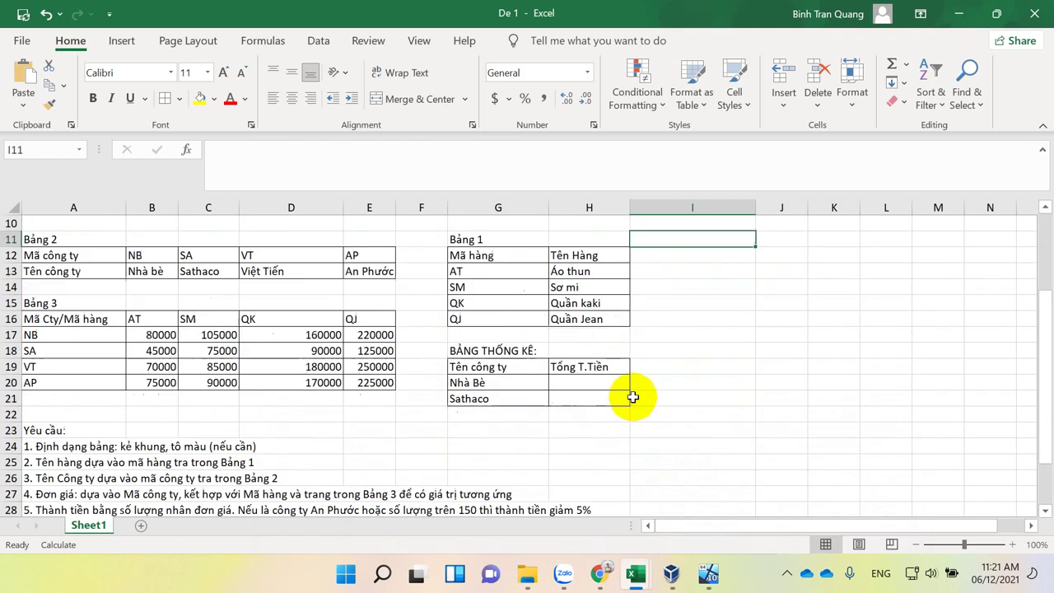
{"action": "scroll", "coordinate": [631, 395], "scroll_direction": "down", "scroll_amount": 3}
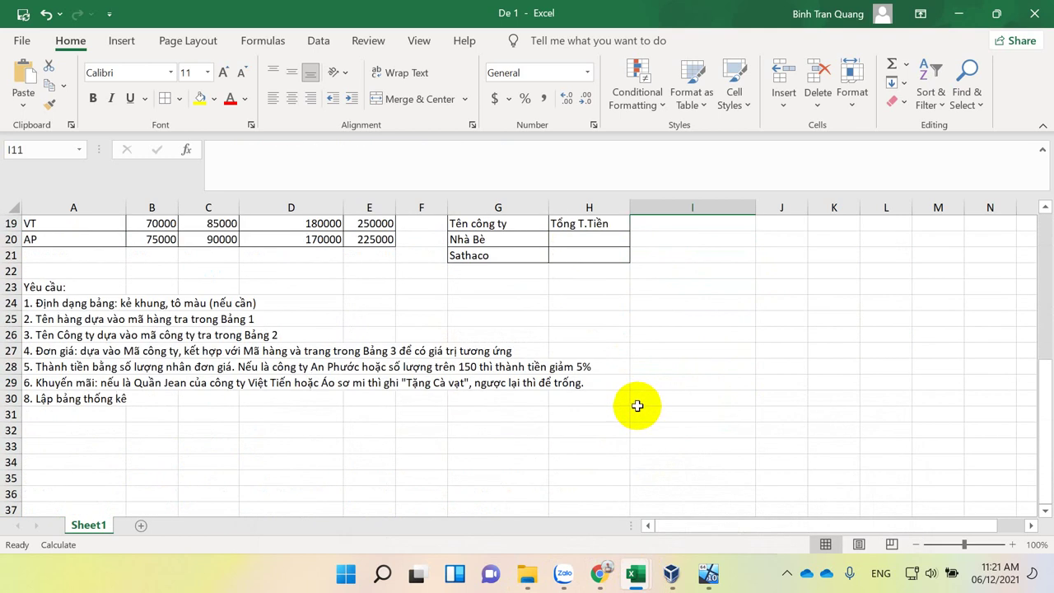
{"action": "scroll", "coordinate": [637, 405], "scroll_direction": "up", "scroll_amount": 4}
{"action": "scroll", "coordinate": [631, 404], "scroll_direction": "up", "scroll_amount": 2}
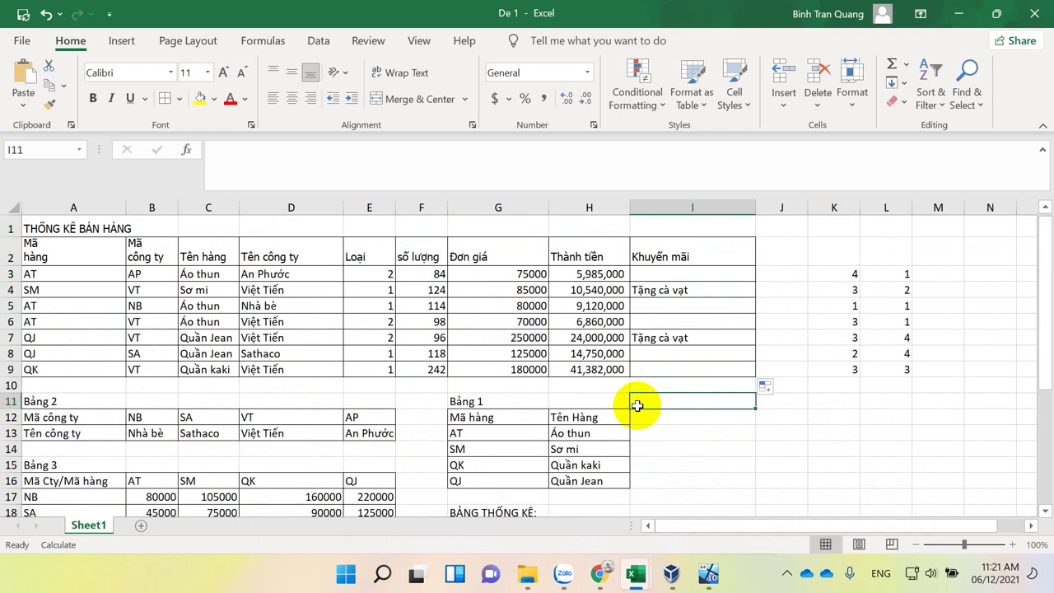
{"action": "left_click", "coordinate": [664, 277]}
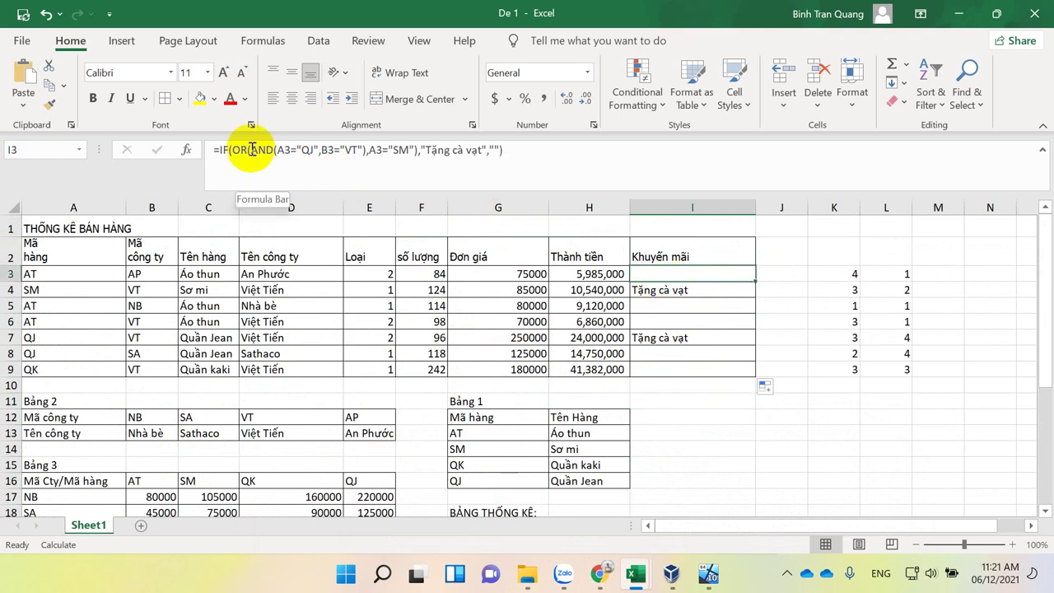
{"action": "left_click_drag", "start_coordinate": [250, 150], "coordinate": [367, 150]}
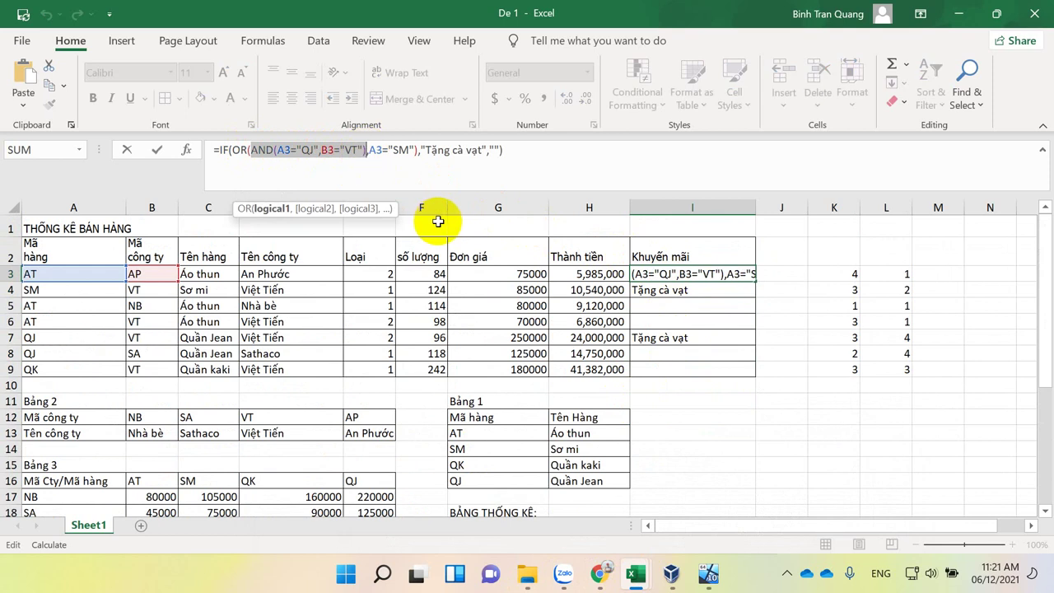
{"action": "left_click_drag", "start_coordinate": [368, 151], "coordinate": [415, 150]}
{"action": "left_click", "coordinate": [310, 151]}
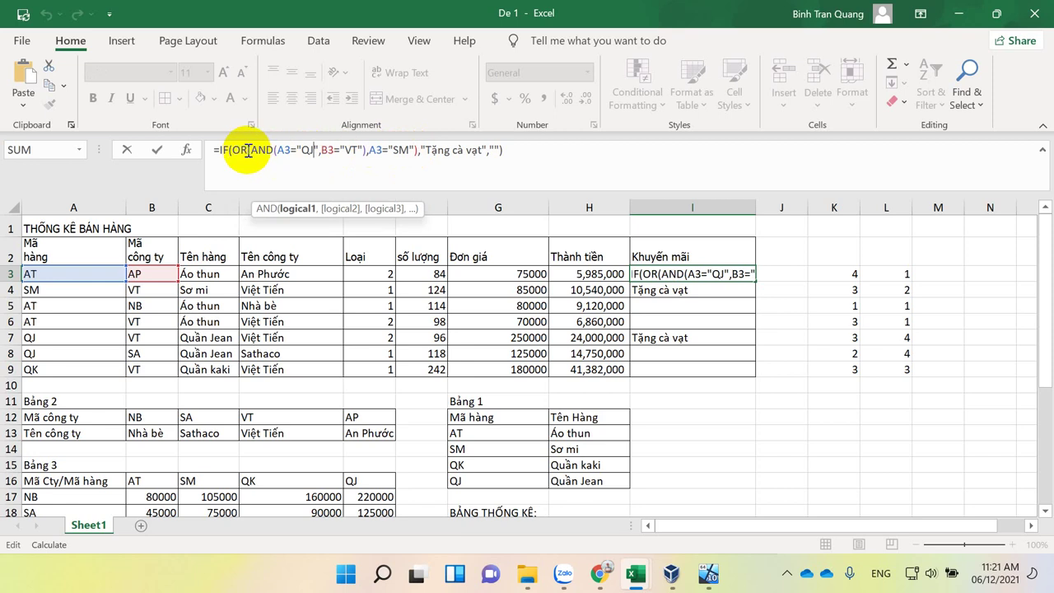
{"action": "left_click_drag", "start_coordinate": [250, 150], "coordinate": [365, 150]}
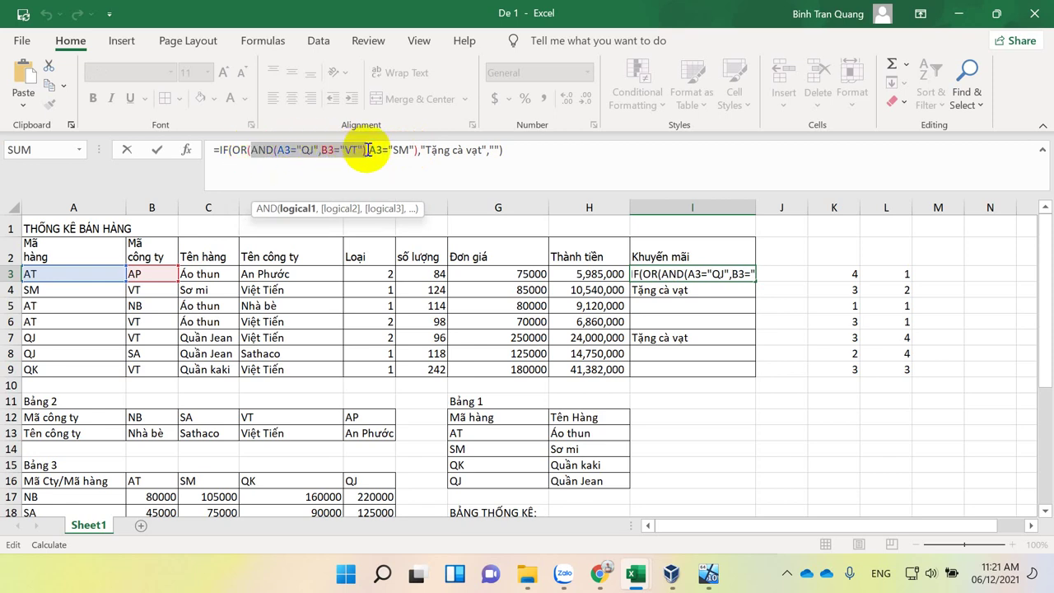
{"action": "left_click", "coordinate": [558, 150]}
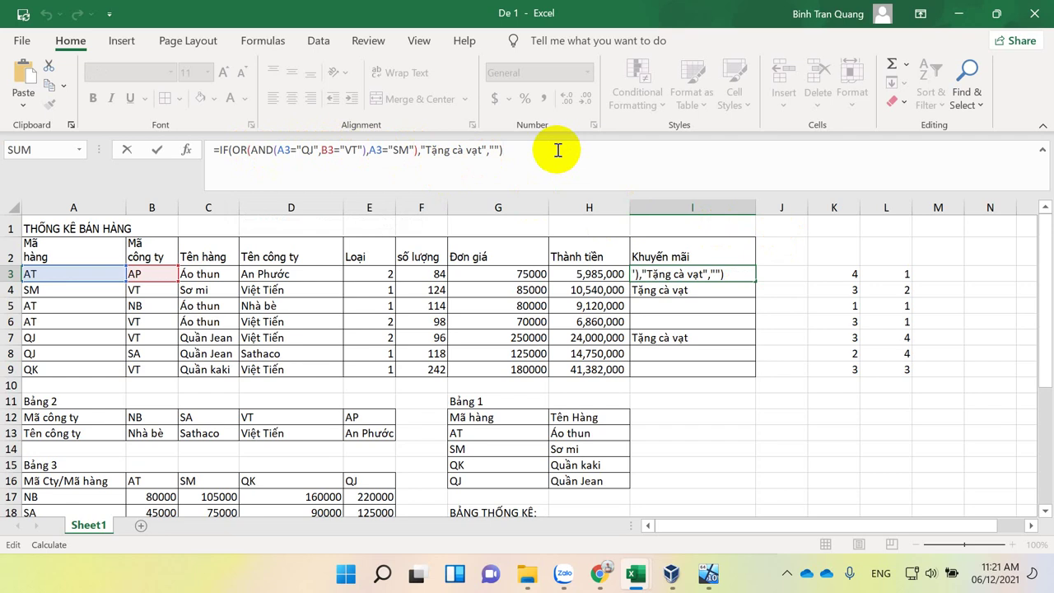
{"action": "key", "text": "Return"}
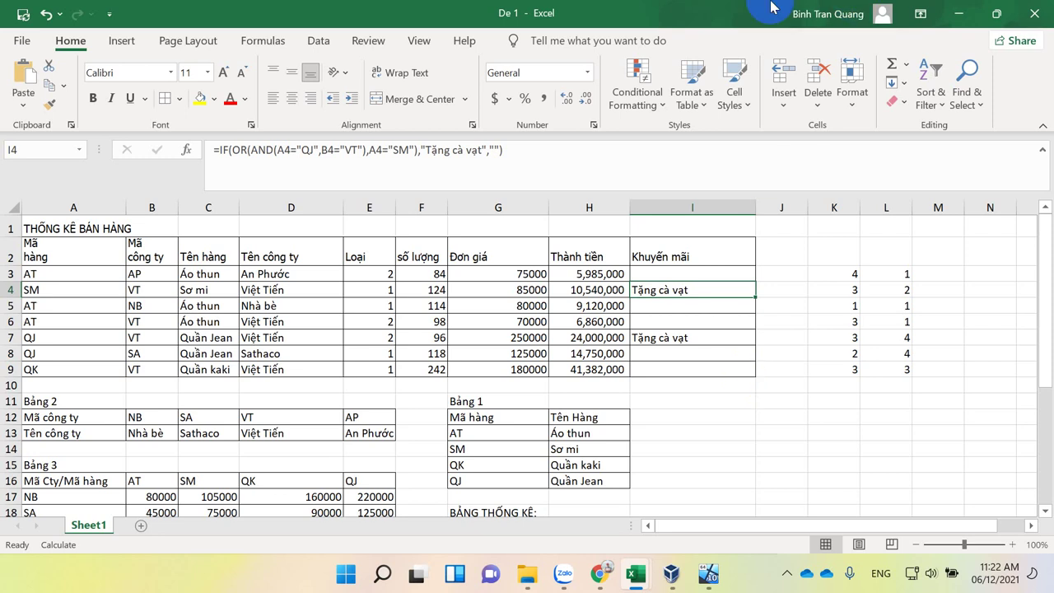
{"action": "left_click", "coordinate": [604, 173]}
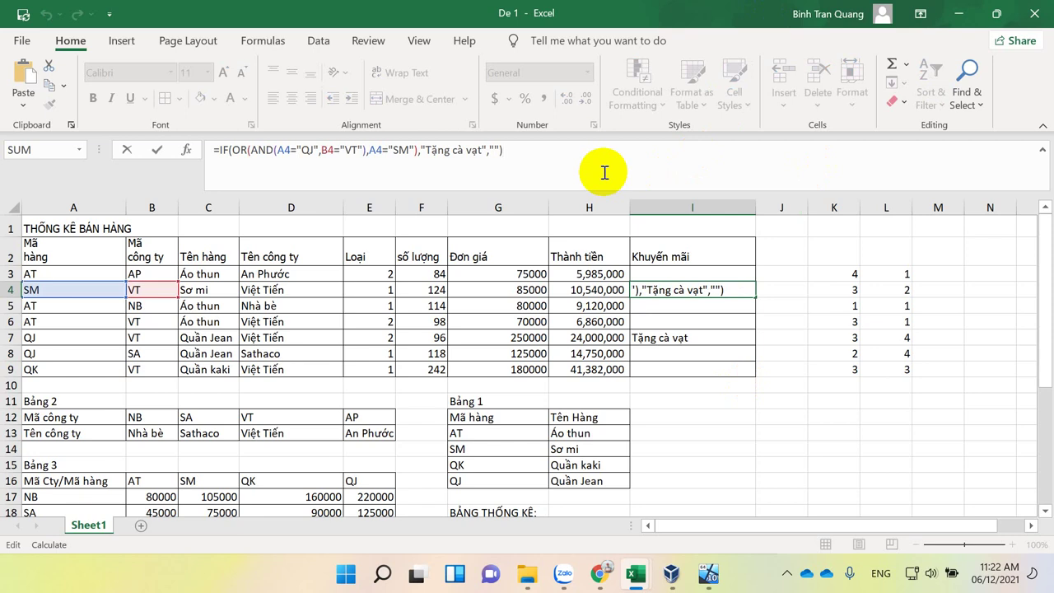
{"action": "key", "text": "ctrl+Return"}
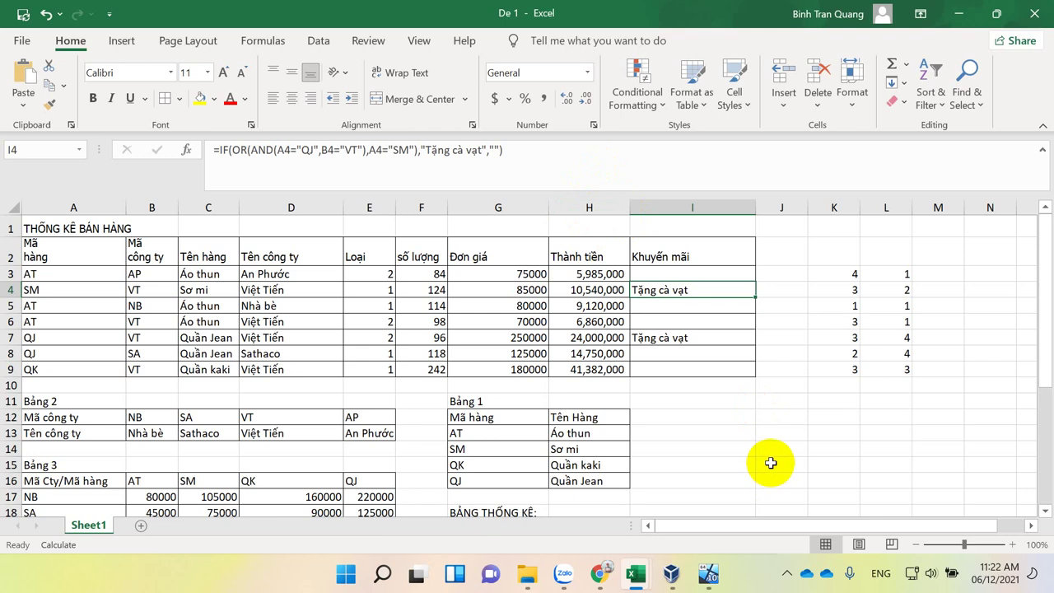
Step: In H20, start a SUMIF using the absolute company range $D$3:$D$9
{"action": "scroll", "coordinate": [770, 463], "scroll_direction": "down", "scroll_amount": 2}
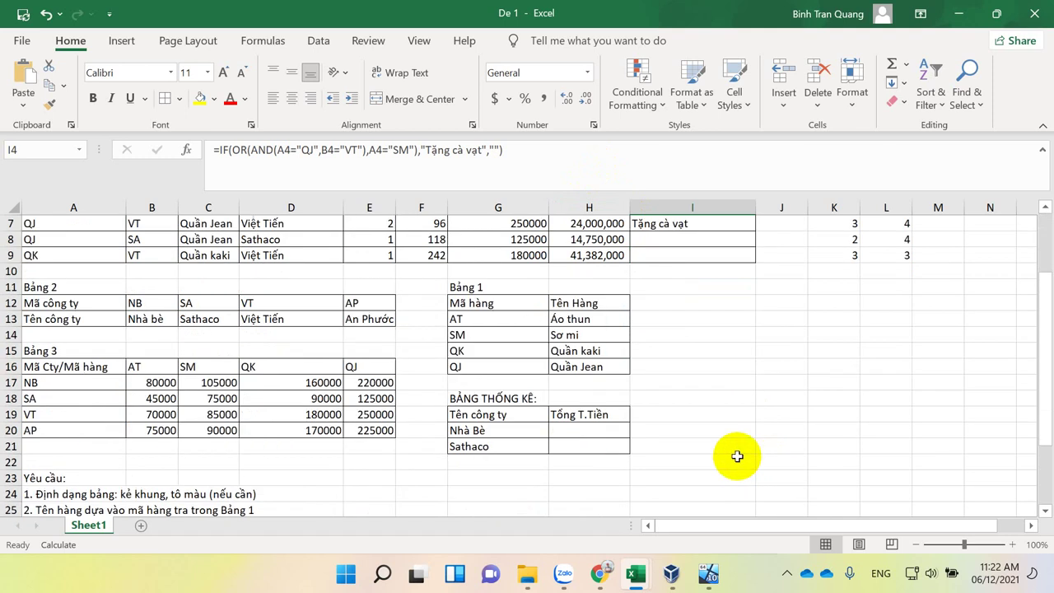
{"action": "left_click", "coordinate": [567, 418]}
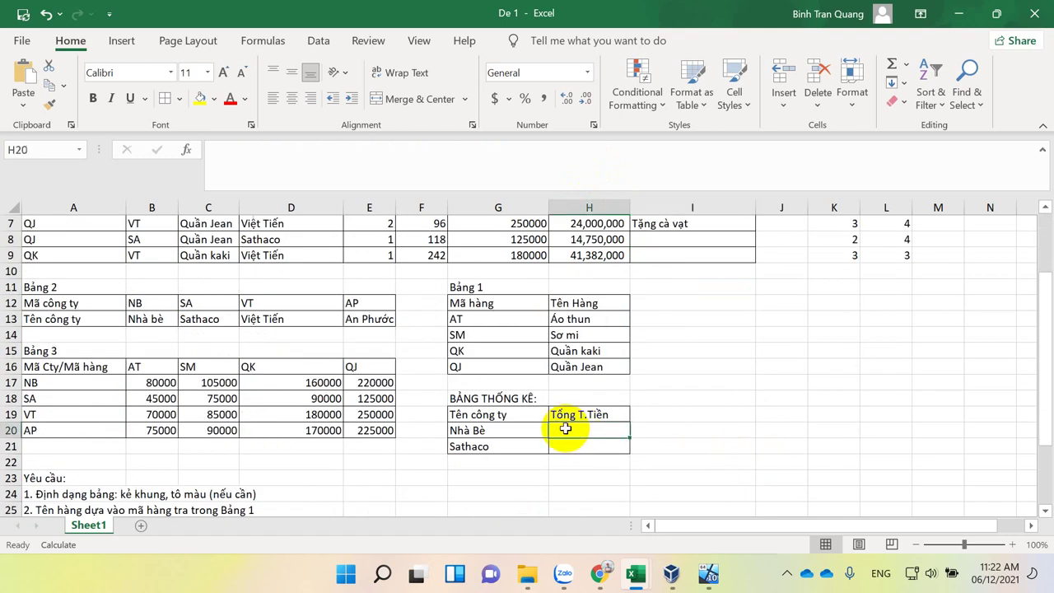
{"action": "left_click", "coordinate": [477, 430]}
{"action": "left_click", "coordinate": [594, 431]}
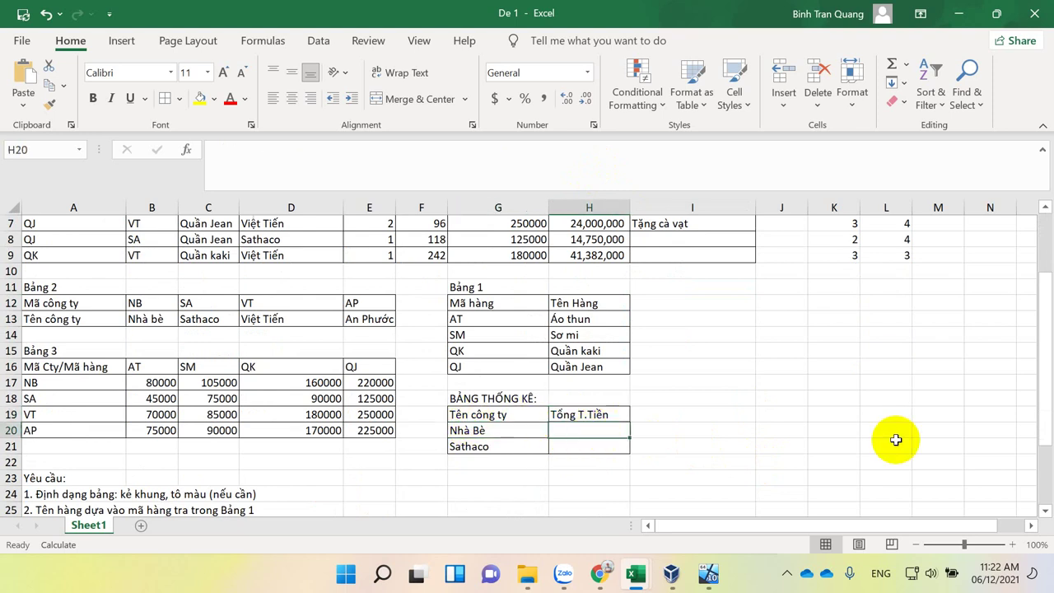
{"action": "type", "text": "=su"}
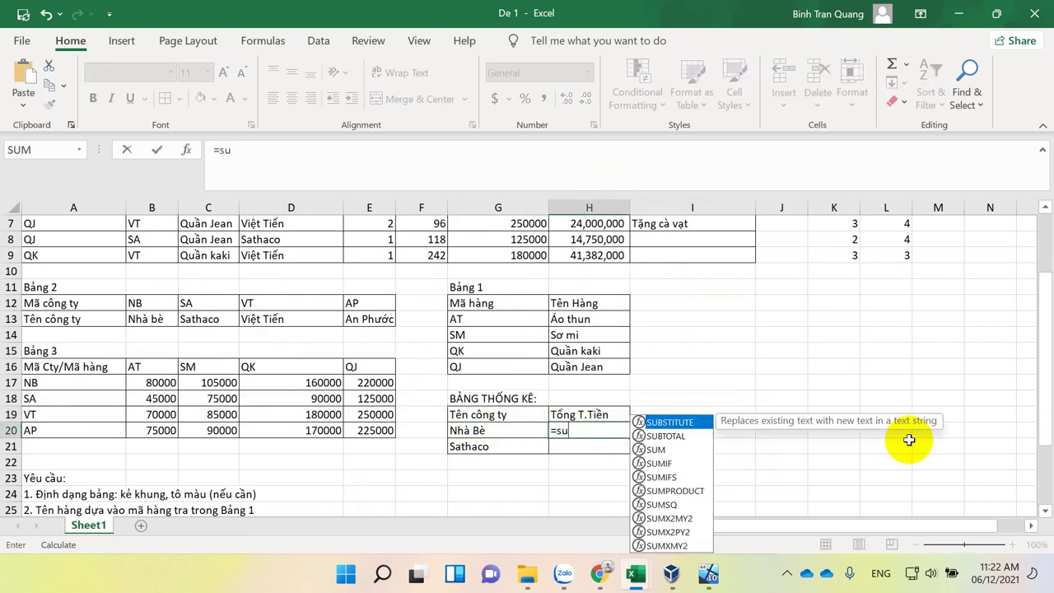
{"action": "type", "text": "m"}
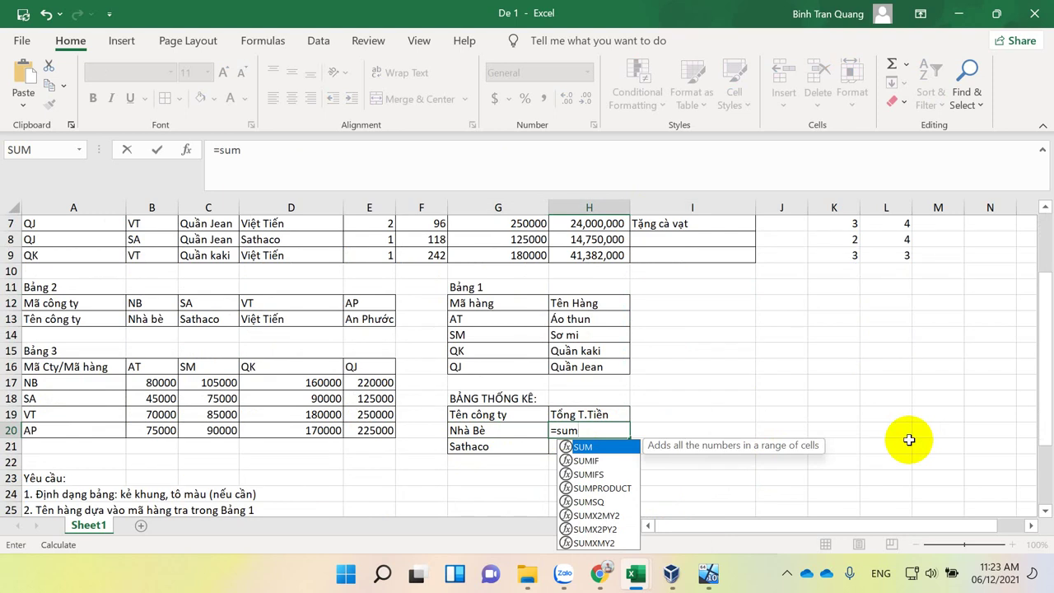
{"action": "type", "text": "if"}
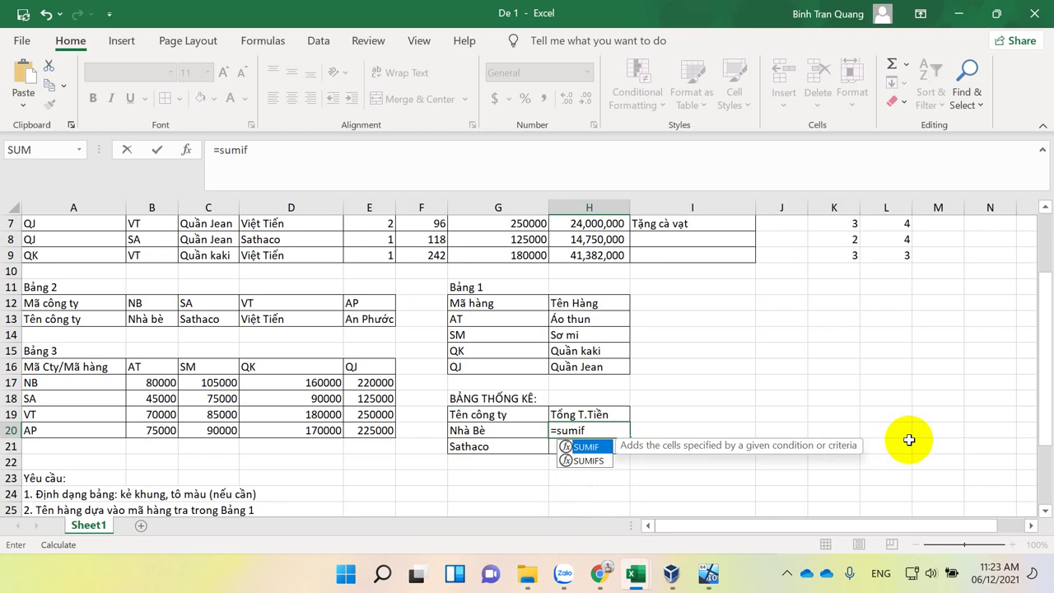
{"action": "type", "text": "("}
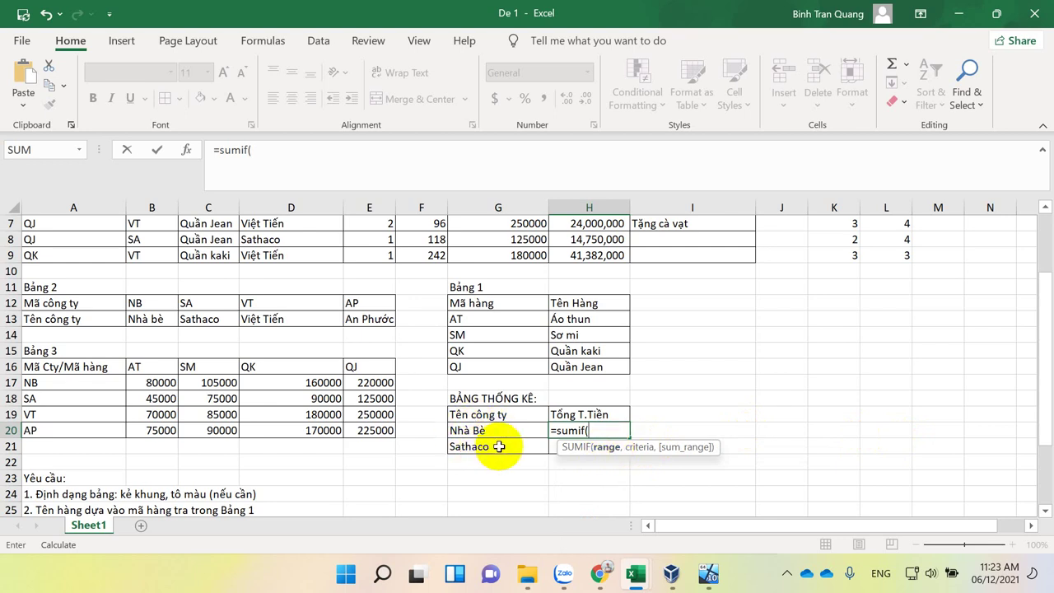
{"action": "scroll", "coordinate": [485, 418], "scroll_direction": "up", "scroll_amount": 2}
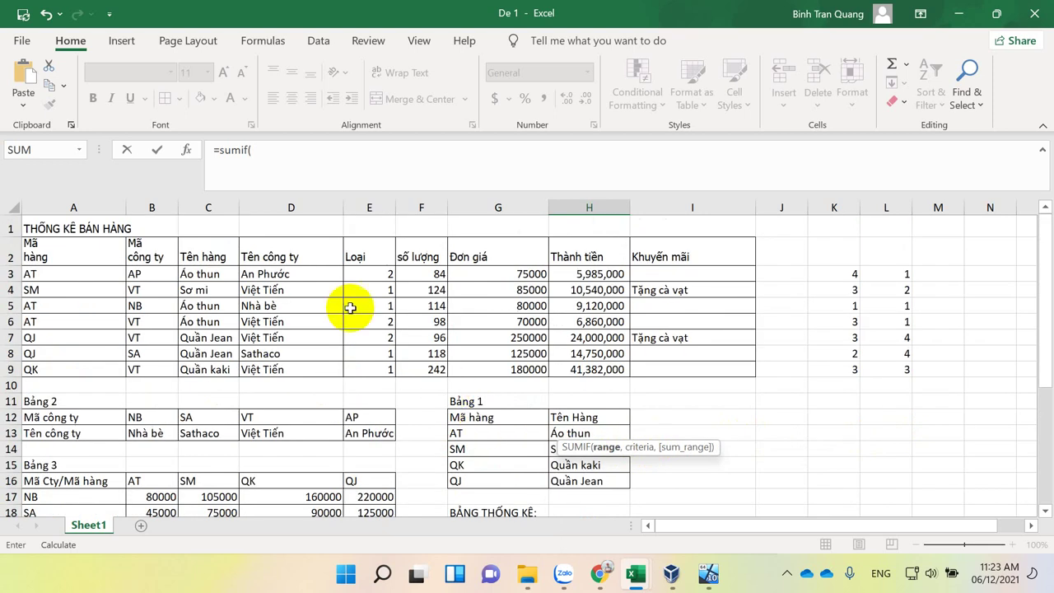
{"action": "left_click_drag", "start_coordinate": [285, 274], "coordinate": [290, 369]}
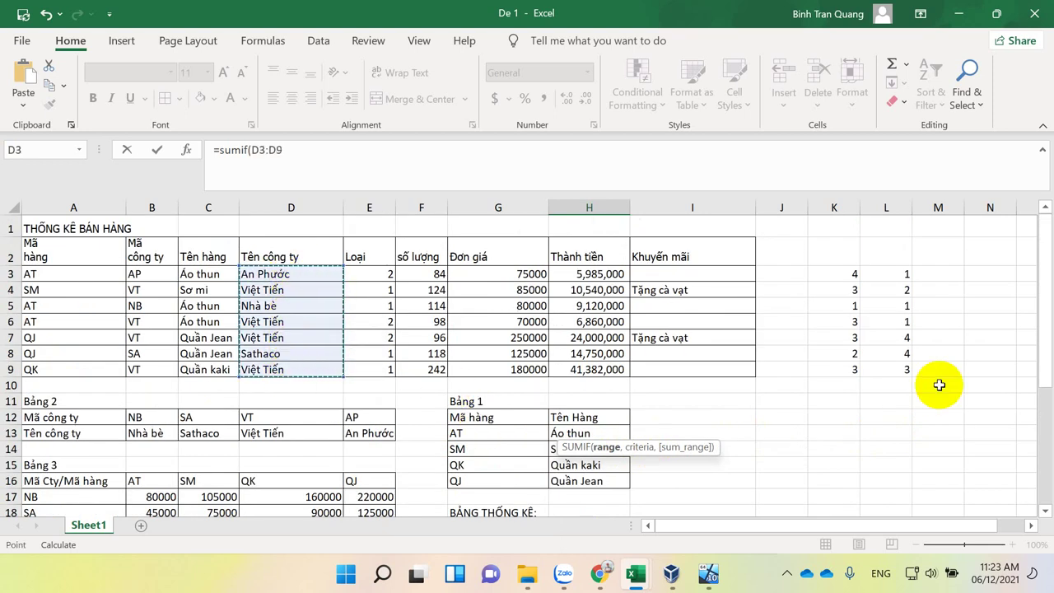
{"action": "key", "text": "F4"}
Step: Complete Nhà Bè's SUMIF with criterion G20 and sum range $H$3:$H$9, giving 9120000
{"action": "scroll", "coordinate": [939, 385], "scroll_direction": "down", "scroll_amount": 3}
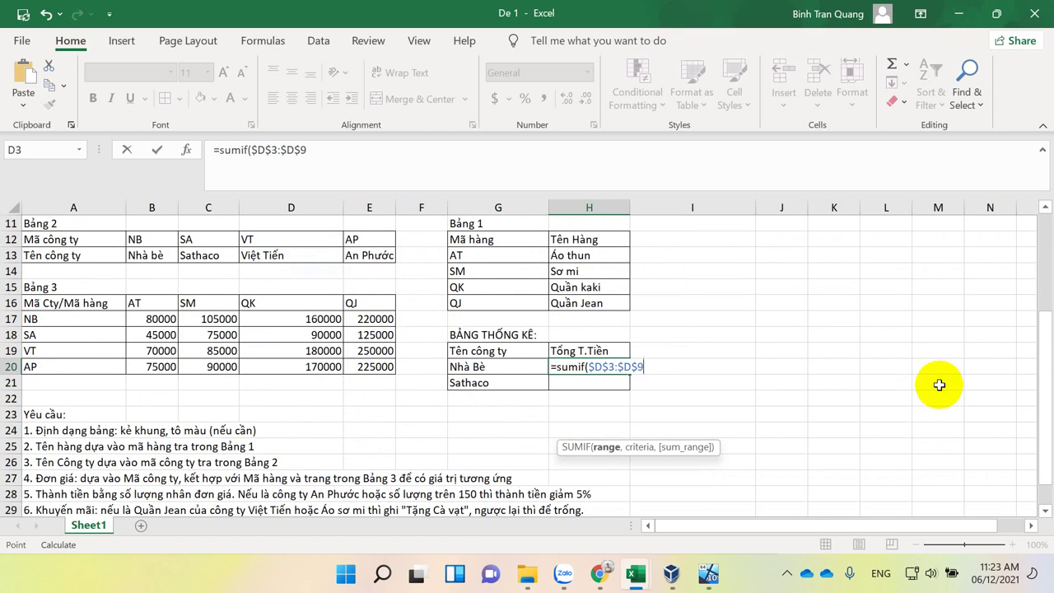
{"action": "type", "text": ","}
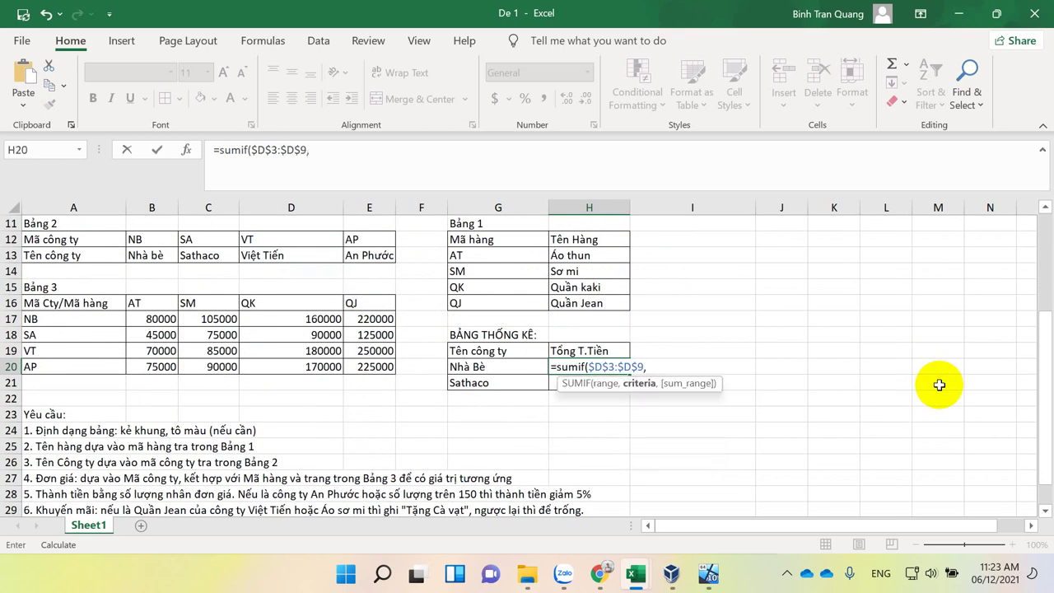
{"action": "left_click", "coordinate": [498, 366]}
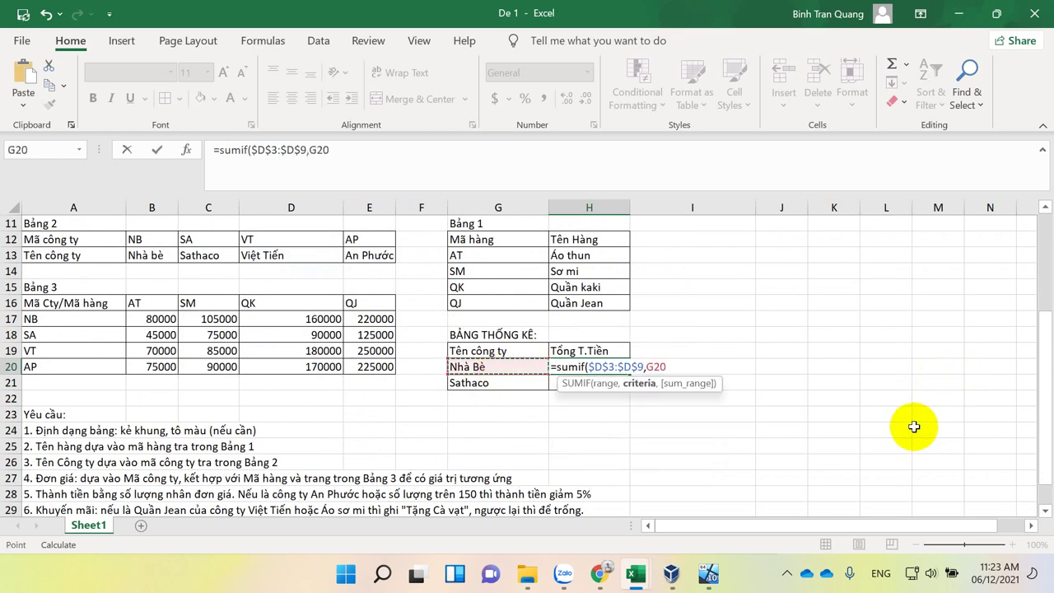
{"action": "type", "text": ","}
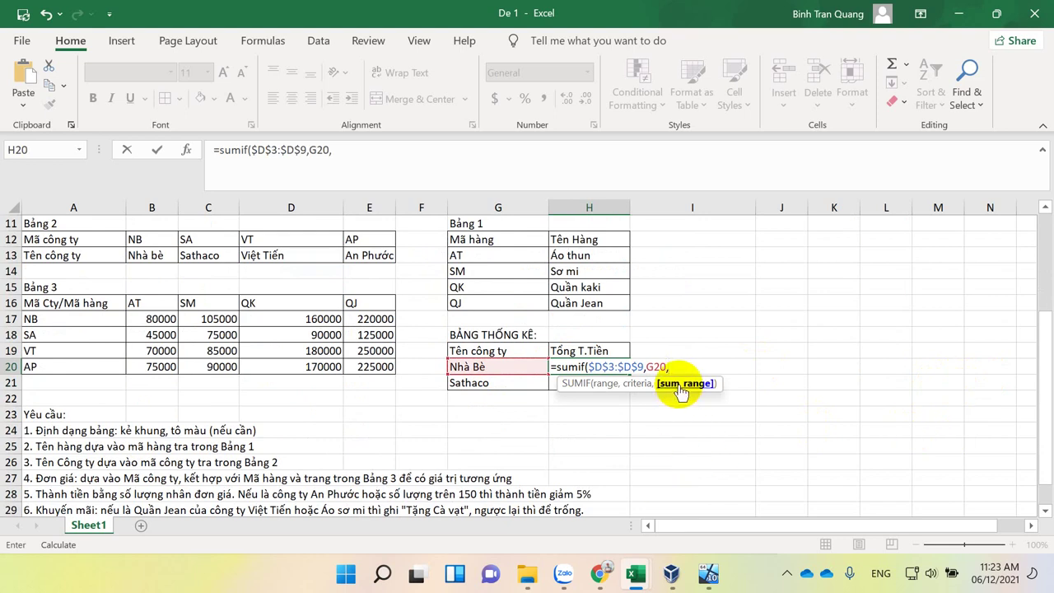
{"action": "scroll", "coordinate": [272, 462], "scroll_direction": "up", "scroll_amount": 2}
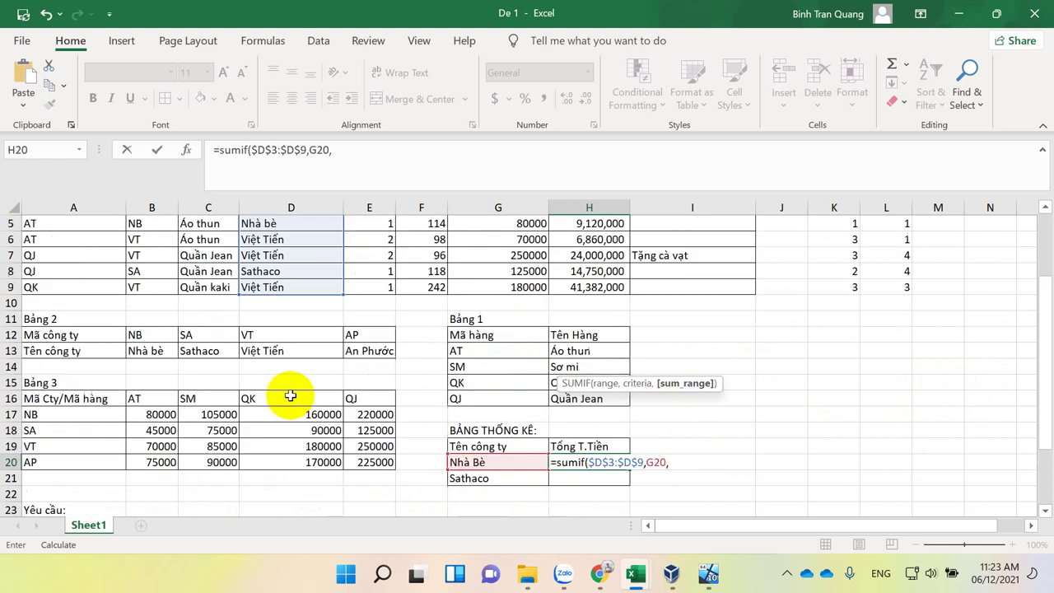
{"action": "scroll", "coordinate": [289, 393], "scroll_direction": "up", "scroll_amount": 2}
{"action": "left_click_drag", "start_coordinate": [570, 269], "coordinate": [581, 369]}
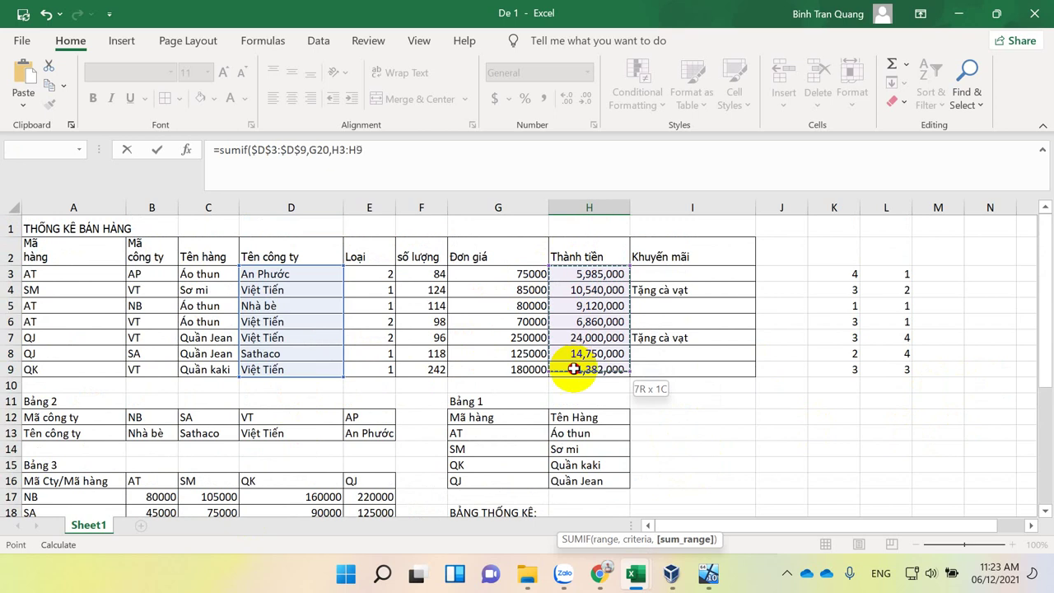
{"action": "key", "text": "F4"}
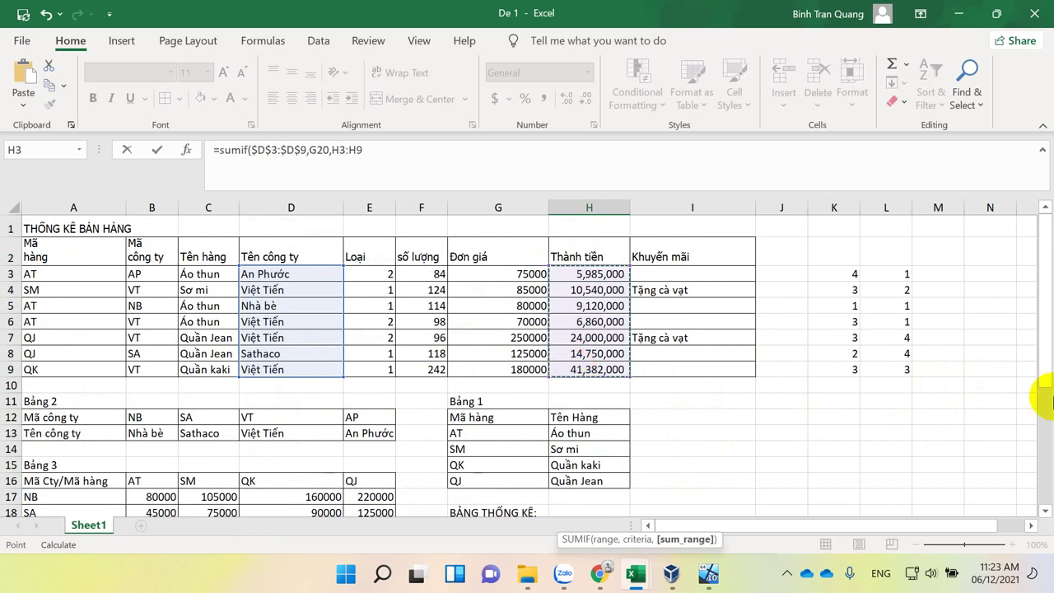
{"action": "scroll", "coordinate": [1044, 399], "scroll_direction": "down", "scroll_amount": 3}
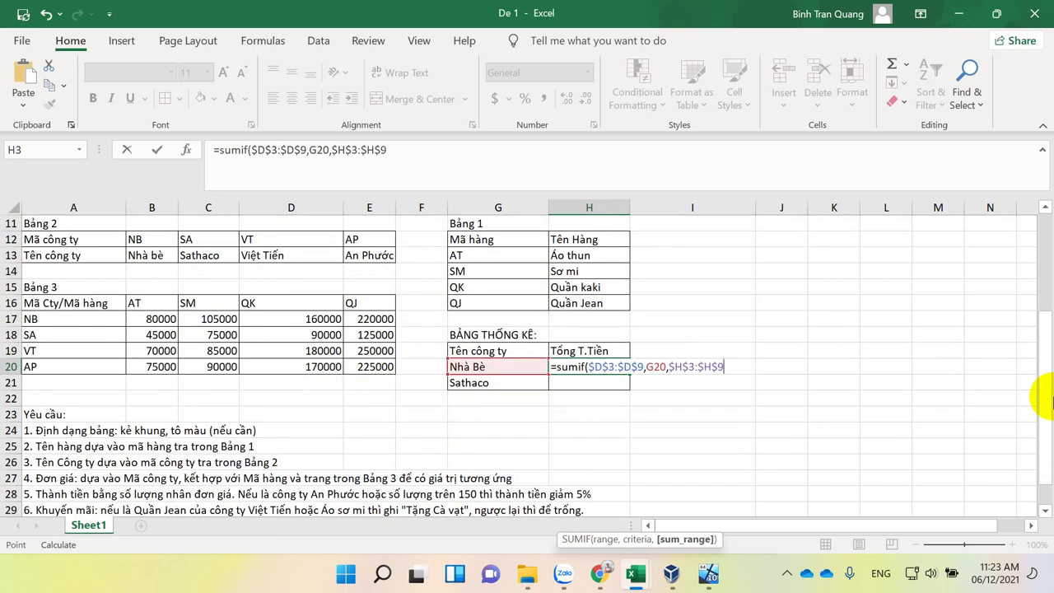
{"action": "type", "text": ")"}
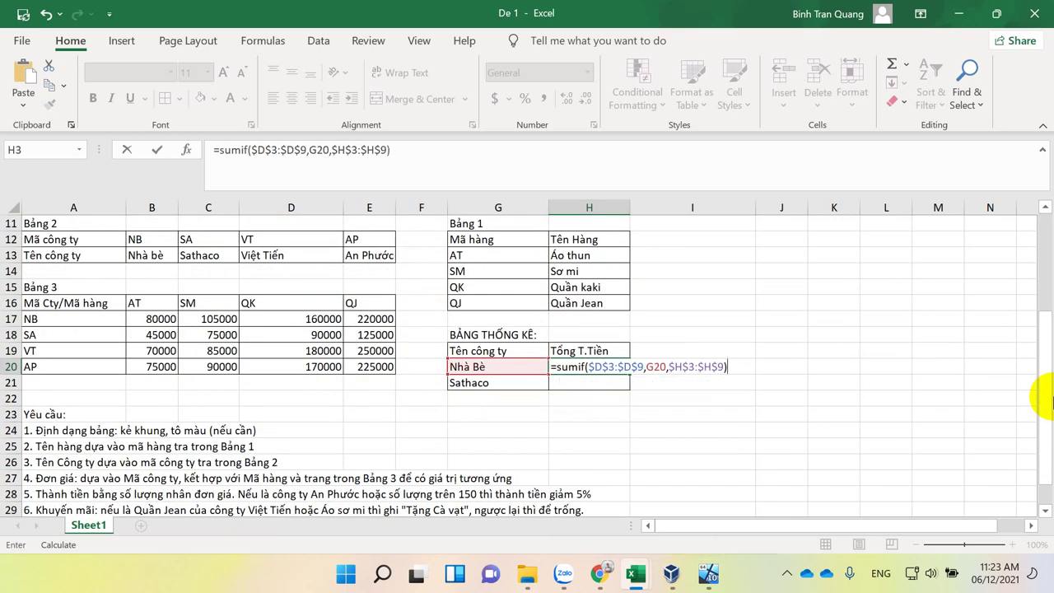
{"action": "key", "text": "Return"}
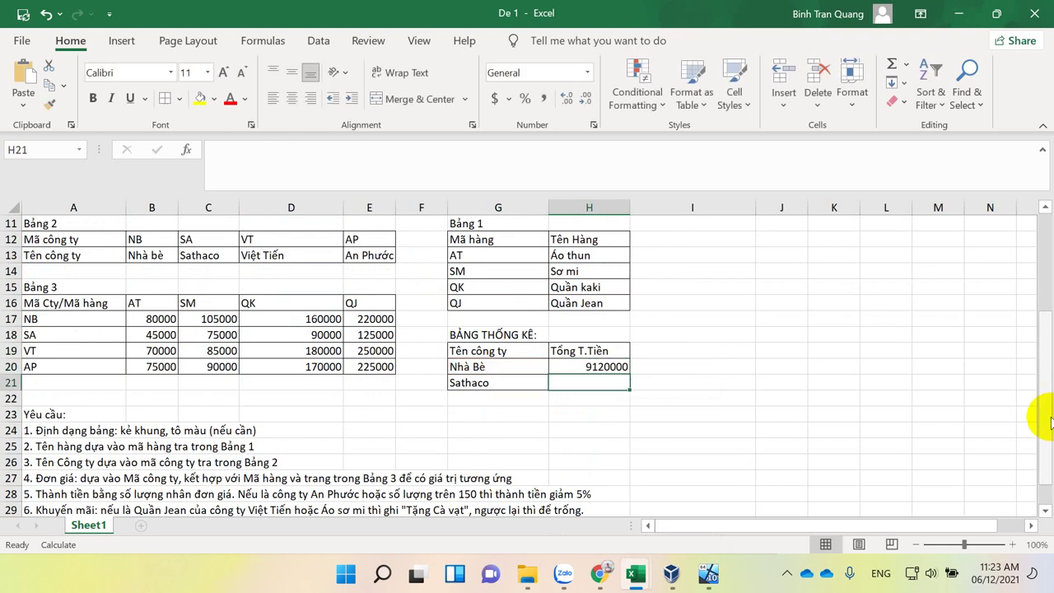
Step: Copy the SUMIF formula down to H21 for Sathaco, giving 14750000
{"action": "left_click", "coordinate": [597, 369]}
{"action": "left_click_drag", "start_coordinate": [629, 375], "coordinate": [628, 390]}
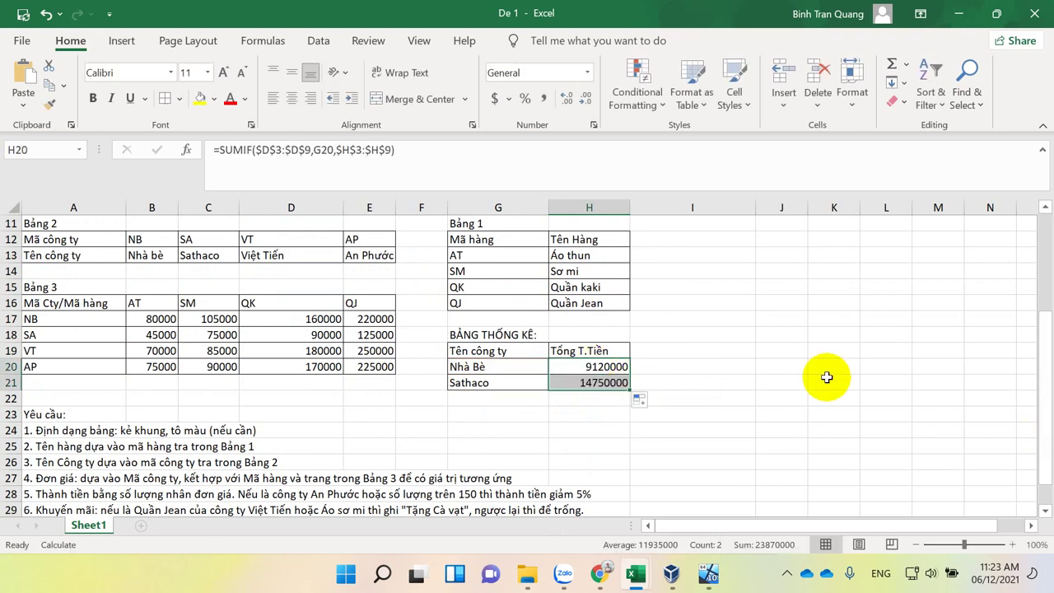
{"action": "scroll", "coordinate": [827, 377], "scroll_direction": "down", "scroll_amount": 3}
{"action": "scroll", "coordinate": [827, 377], "scroll_direction": "up", "scroll_amount": 4}
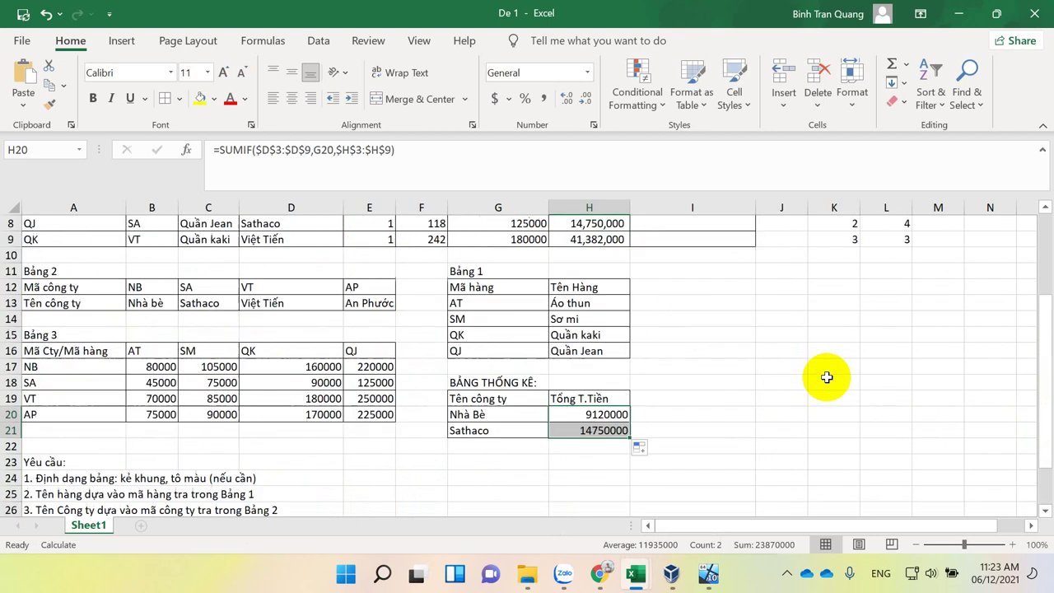
{"action": "scroll", "coordinate": [827, 377], "scroll_direction": "up", "scroll_amount": 3}
Step: Select H3:H9 and replace the number format code with a custom #,##[$VND] code
{"action": "left_click_drag", "start_coordinate": [610, 273], "coordinate": [612, 369]}
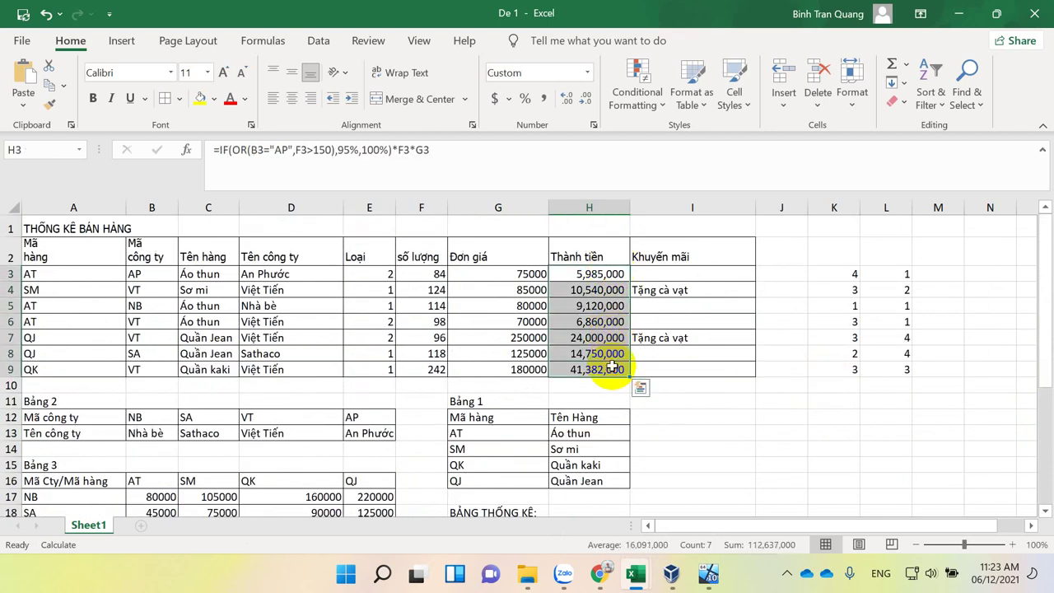
{"action": "left_click", "coordinate": [590, 74]}
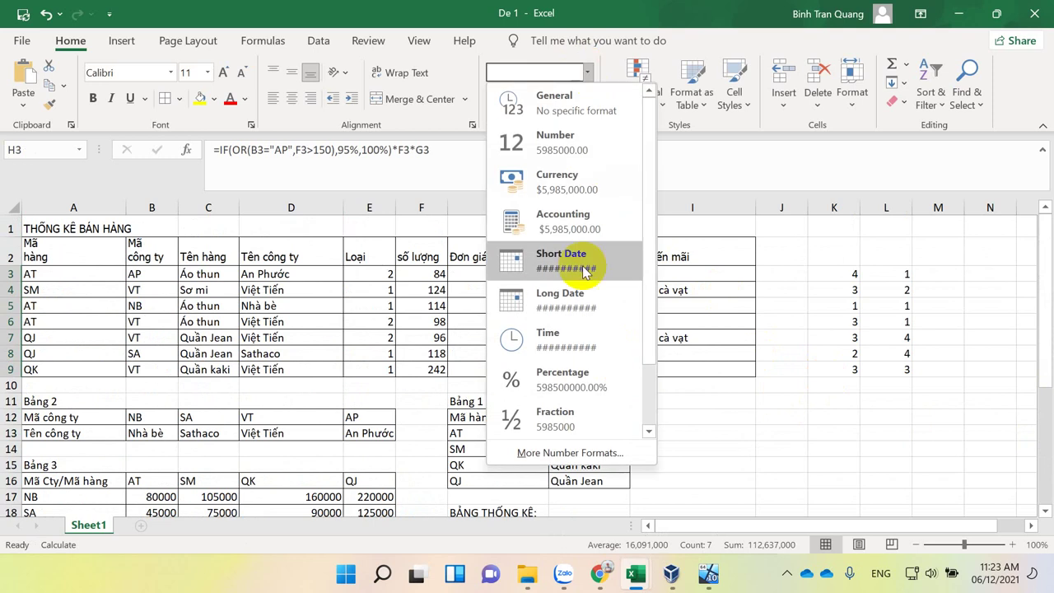
{"action": "left_click", "coordinate": [560, 453]}
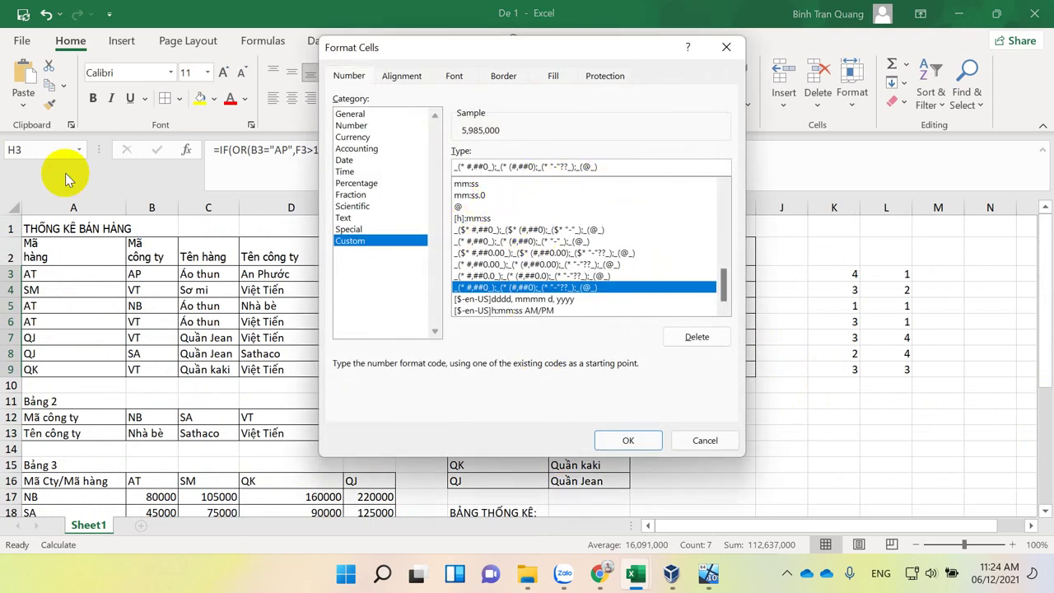
{"action": "left_click_drag", "start_coordinate": [607, 167], "coordinate": [418, 158]}
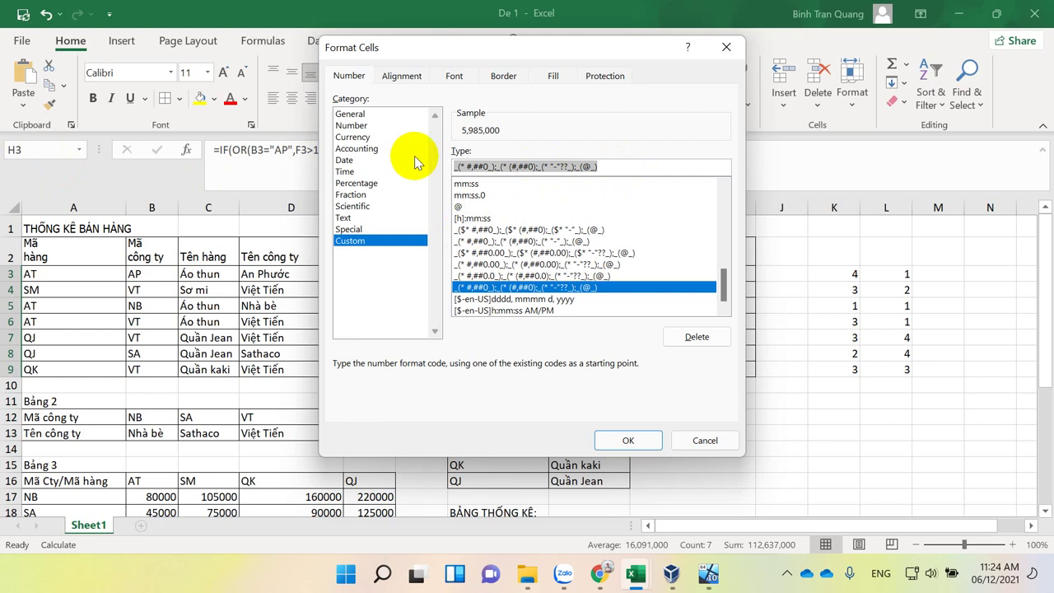
{"action": "type", "text": "#.##"}
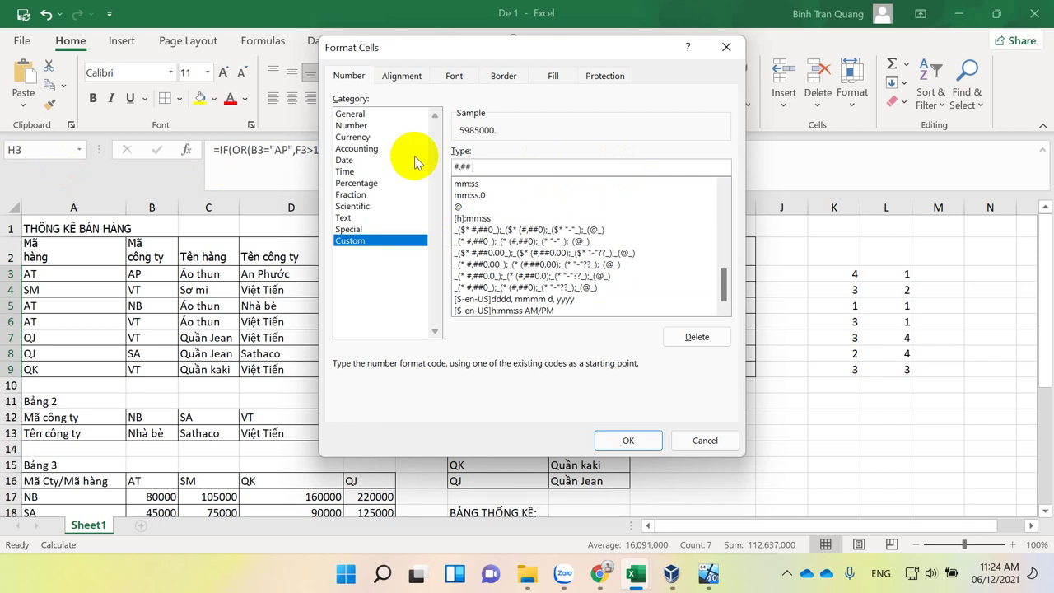
{"action": "type", "text": ",##["}
{"action": "type", "text": "$"}
{"action": "type", "text": "VND"}
{"action": "type", "text": "]"}
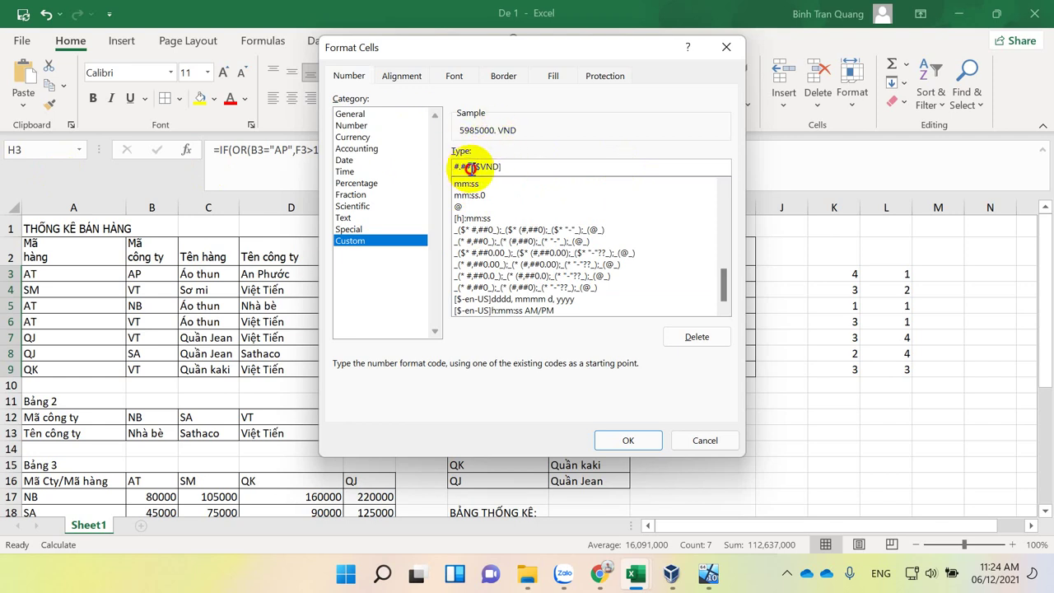
Step: Correct the custom code to #,## [$VND] and apply it to the Thành tiền values
{"action": "type", "text": "0"}
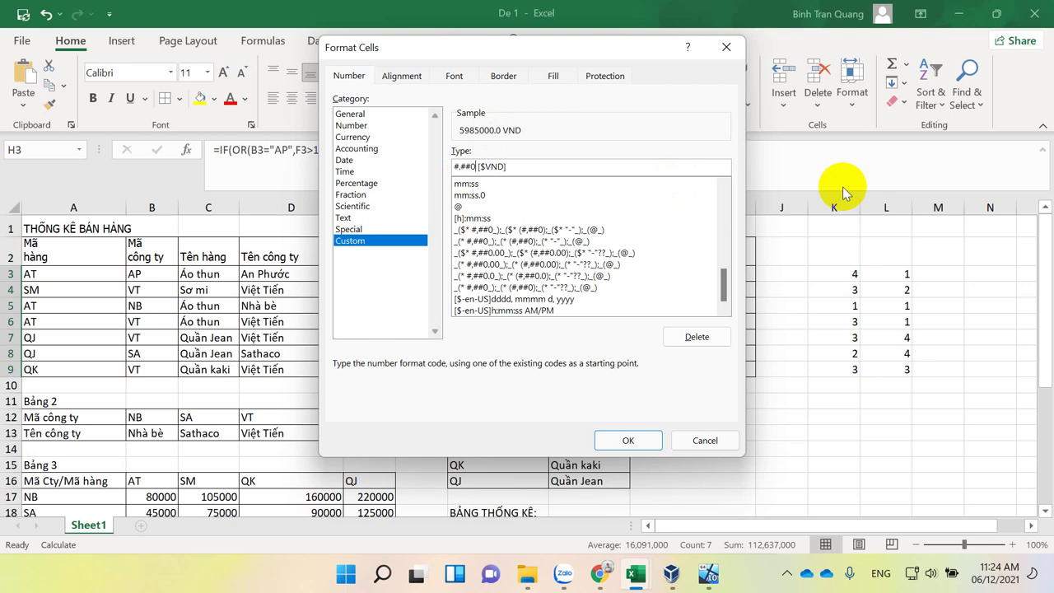
{"action": "type", "text": ".0"}
{"action": "key", "text": "Left"}
{"action": "key", "text": "Left"}
{"action": "key", "text": "Left"}
{"action": "key", "text": "Left"}
{"action": "key", "text": "Left"}
{"action": "key", "text": "Left"}
{"action": "key", "text": "Delete"}
{"action": "type", "text": ","}
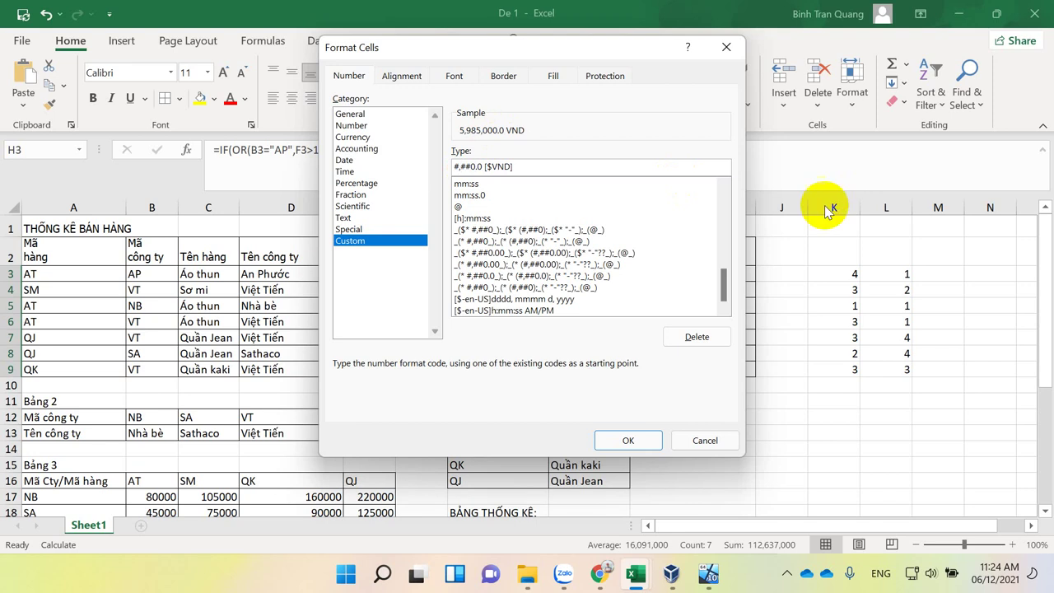
{"action": "left_click", "coordinate": [472, 167]}
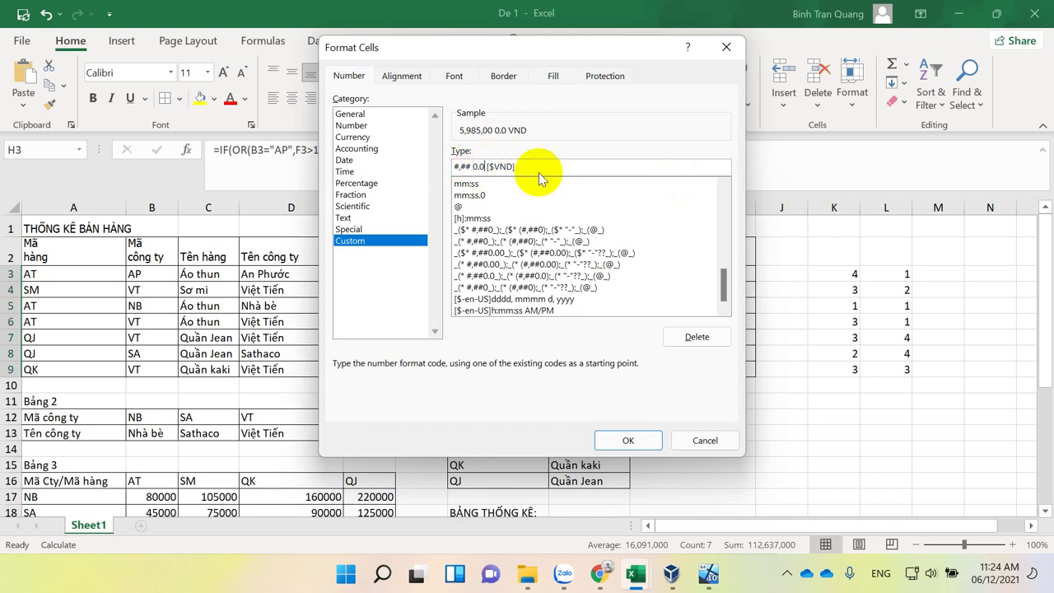
{"action": "key", "text": "BackSpace"}
{"action": "key", "text": "BackSpace"}
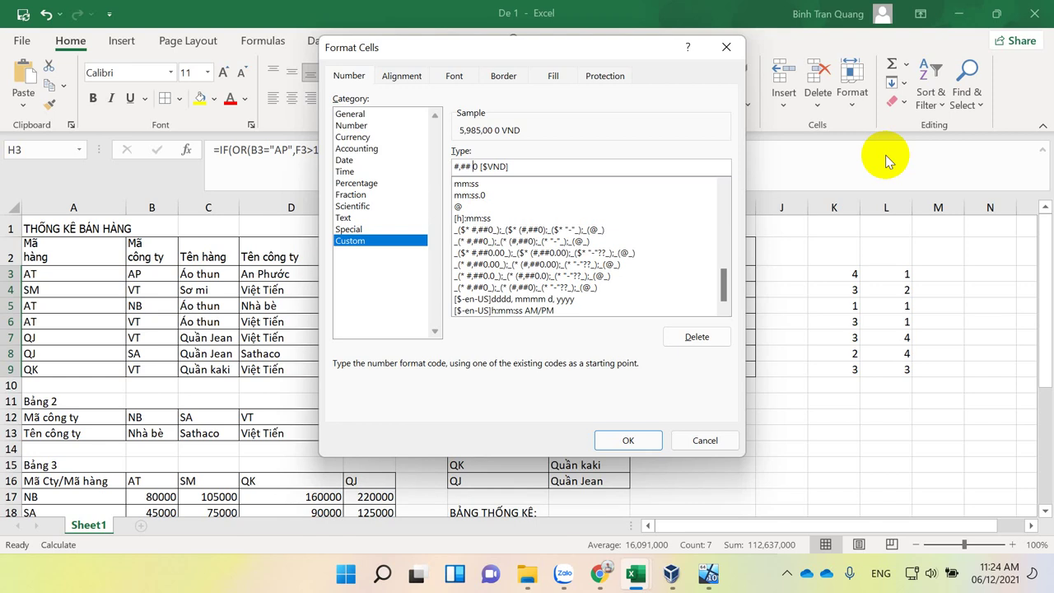
{"action": "key", "text": "BackSpace"}
{"action": "key", "text": "Delete"}
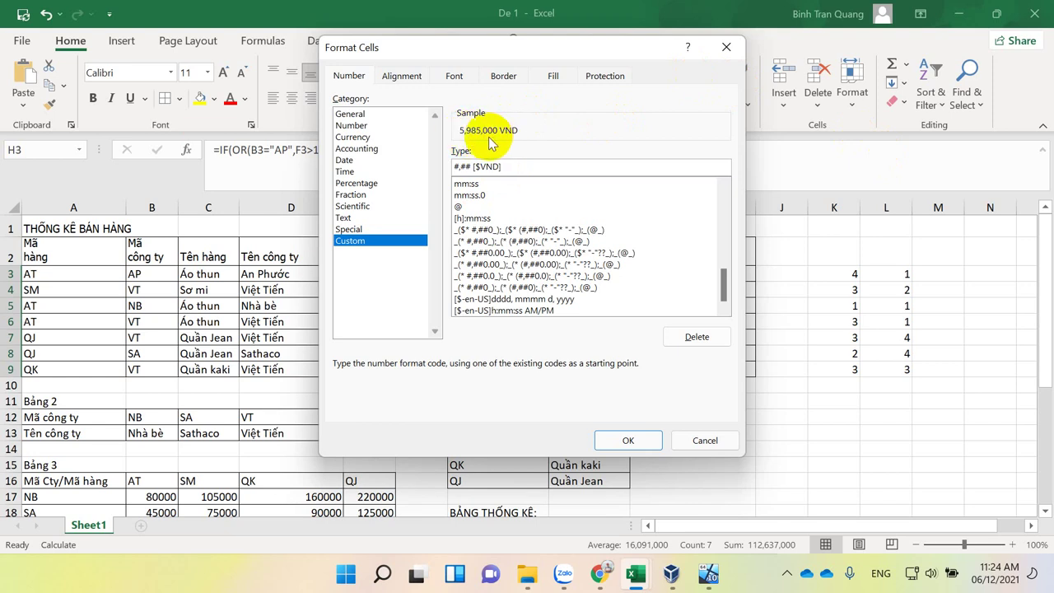
{"action": "left_click", "coordinate": [458, 166]}
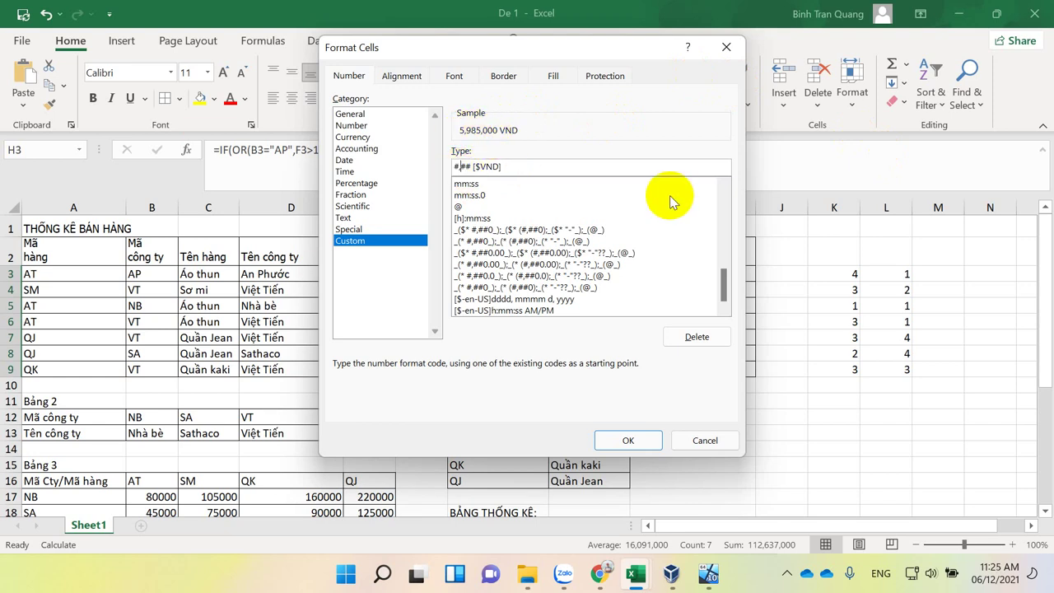
{"action": "left_click", "coordinate": [542, 166]}
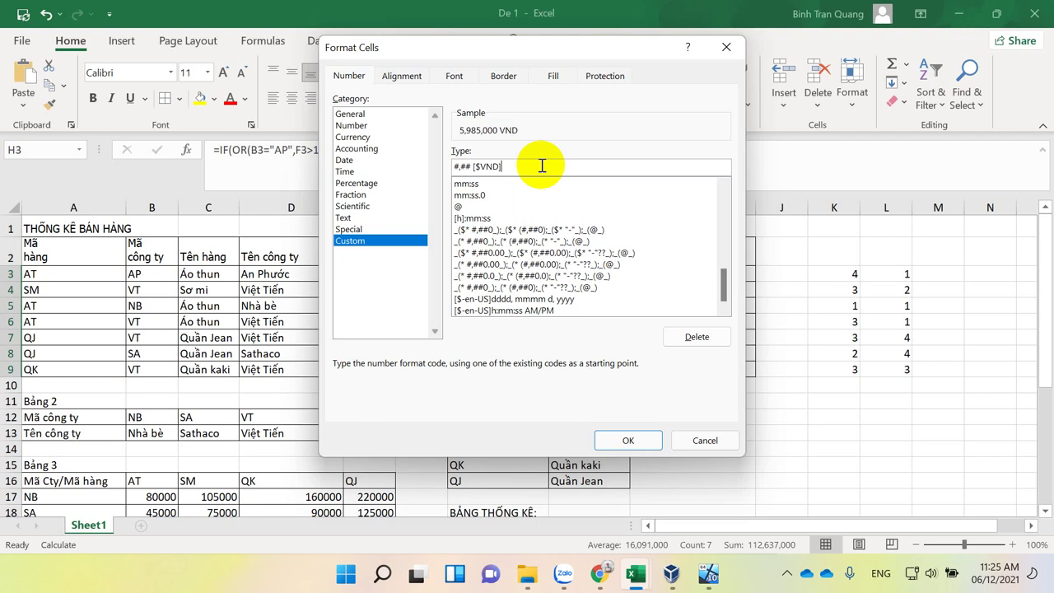
{"action": "left_click", "coordinate": [627, 439]}
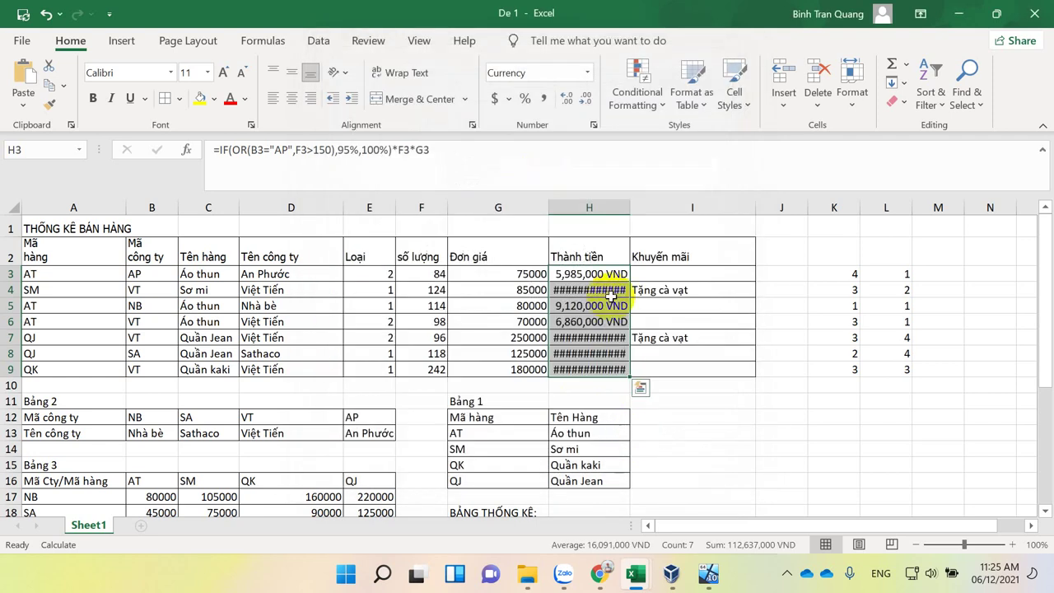
Step: Widen column H so the VND amounts no longer show as ####
{"action": "left_click", "coordinate": [598, 274]}
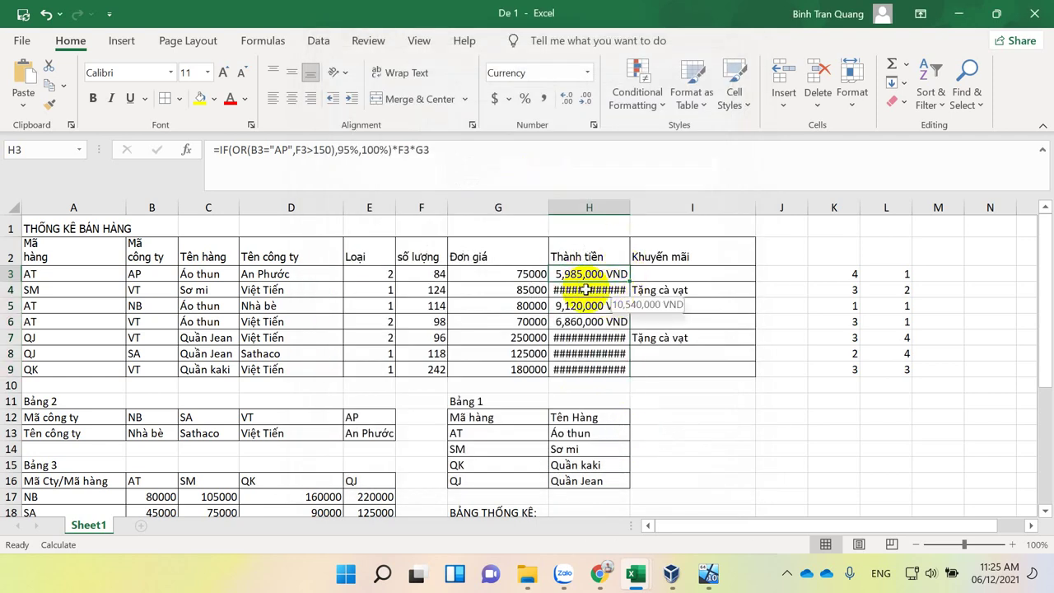
{"action": "left_click", "coordinate": [585, 290]}
{"action": "left_click_drag", "start_coordinate": [631, 210], "coordinate": [645, 211]}
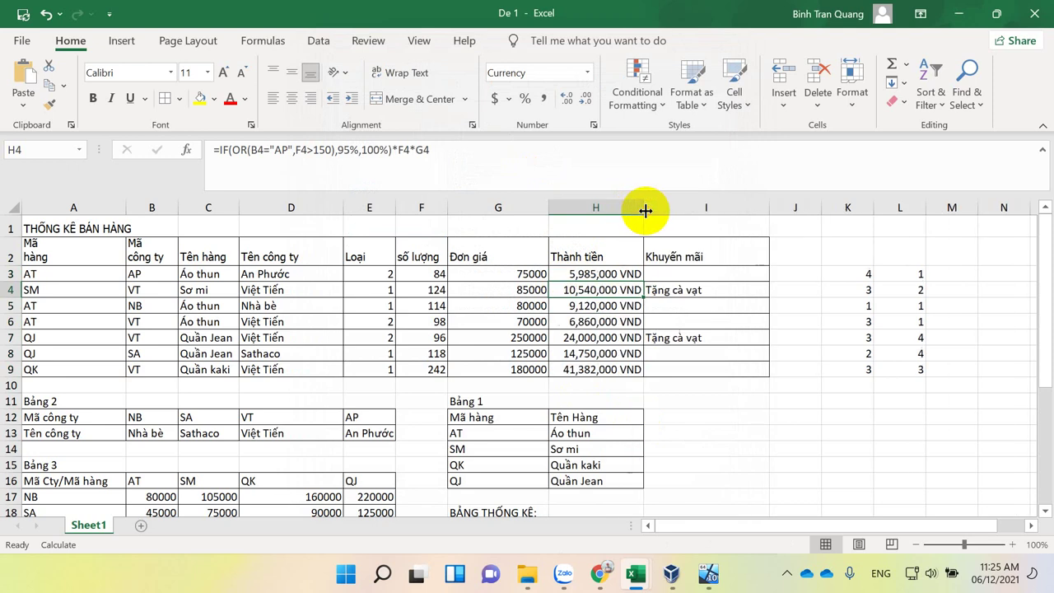
Step: Try copying H3's VND format onto H20:H21, then undo it and cancel Format Painter
{"action": "left_click", "coordinate": [611, 274]}
{"action": "left_click", "coordinate": [50, 104]}
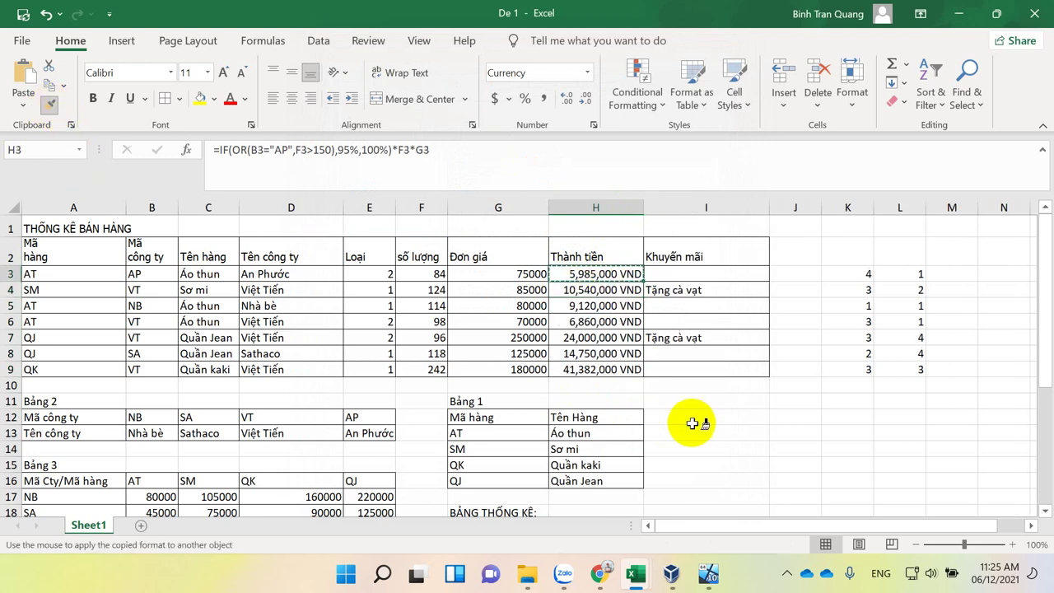
{"action": "scroll", "coordinate": [694, 423], "scroll_direction": "down", "scroll_amount": 1}
{"action": "scroll", "coordinate": [621, 420], "scroll_direction": "down", "scroll_amount": 2}
{"action": "left_click_drag", "start_coordinate": [599, 382], "coordinate": [600, 399]}
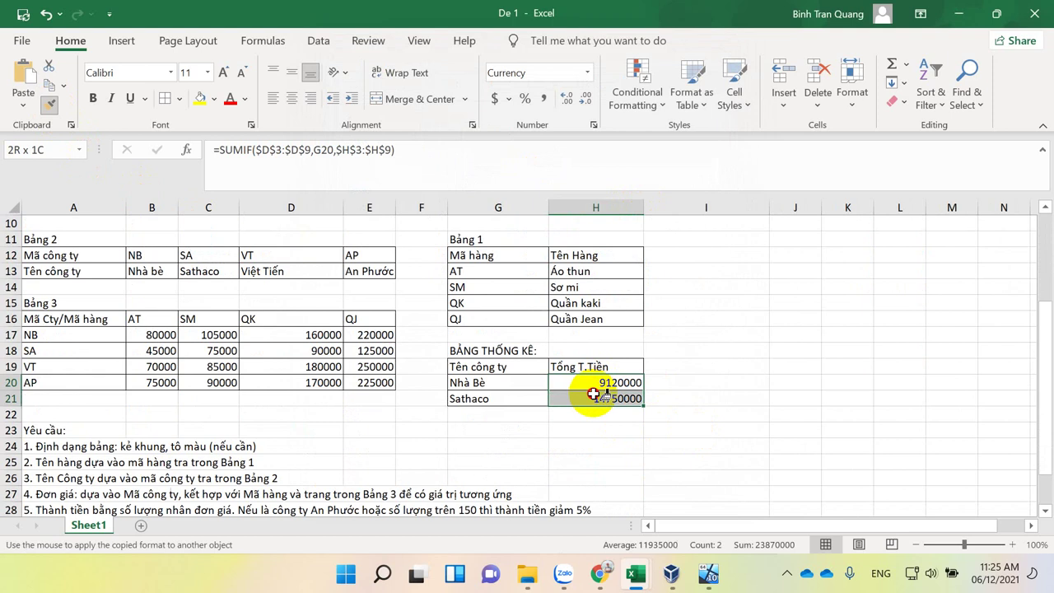
{"action": "key", "text": "ctrl+z"}
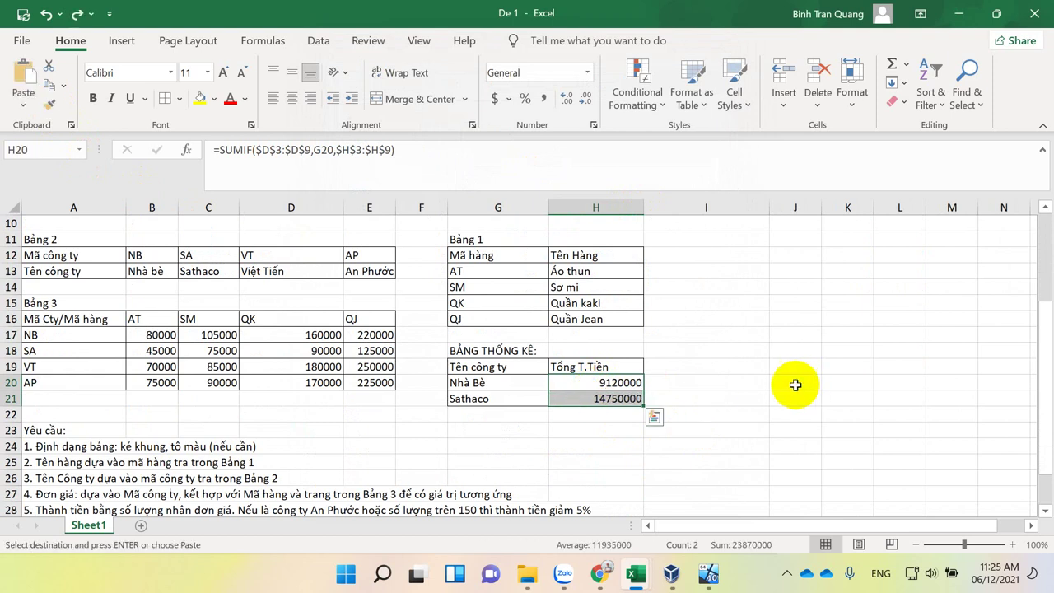
{"action": "scroll", "coordinate": [796, 381], "scroll_direction": "up", "scroll_amount": 3}
{"action": "left_click", "coordinate": [616, 284]}
{"action": "key", "text": "Escape"}
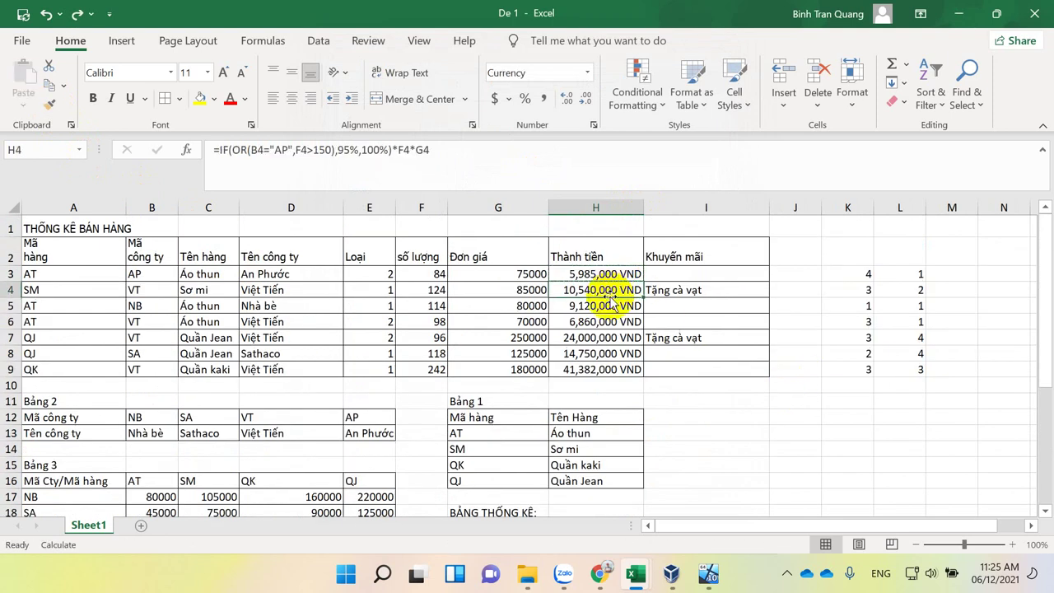
Step: Format Painter H3's VND format onto H20:H21, showing 9,120,000 VND and 14,750,000 VND
{"action": "left_click", "coordinate": [600, 271]}
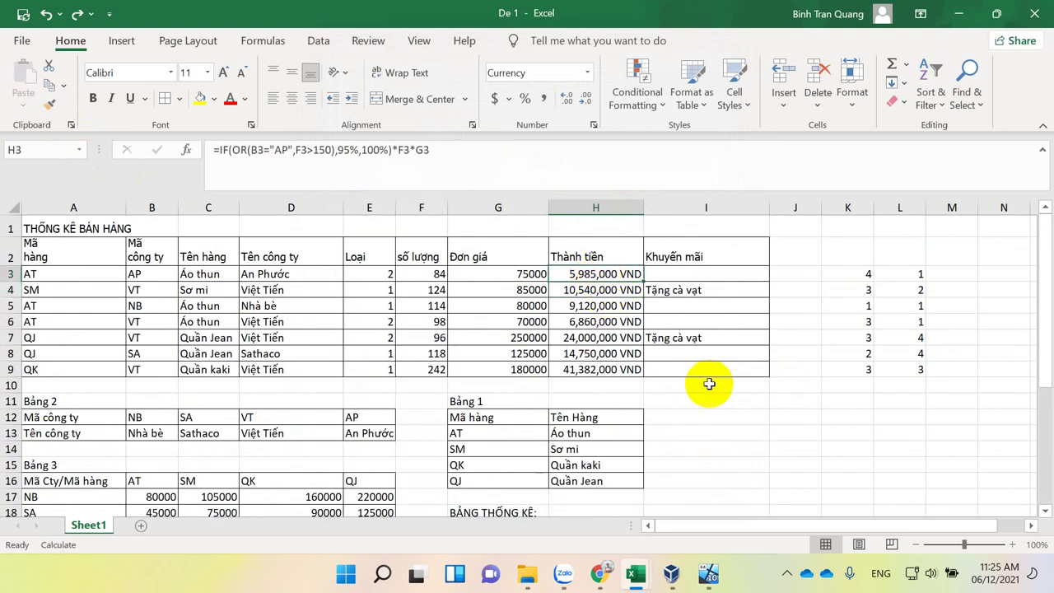
{"action": "left_click", "coordinate": [586, 290]}
{"action": "left_click", "coordinate": [581, 279]}
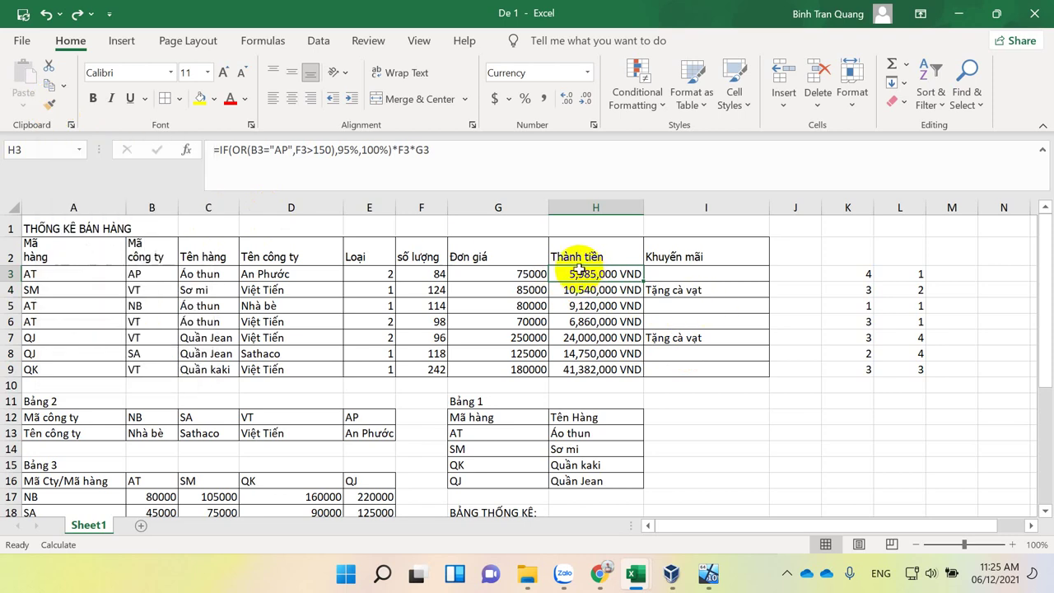
{"action": "left_click", "coordinate": [50, 105]}
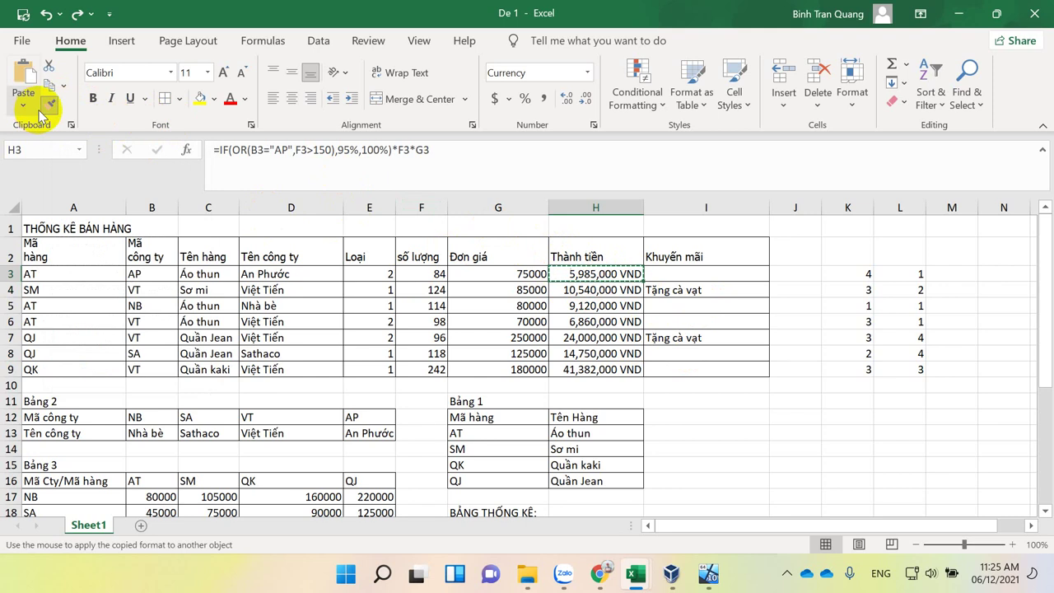
{"action": "scroll", "coordinate": [586, 380], "scroll_direction": "down", "scroll_amount": 3}
{"action": "left_click_drag", "start_coordinate": [586, 380], "coordinate": [597, 397]}
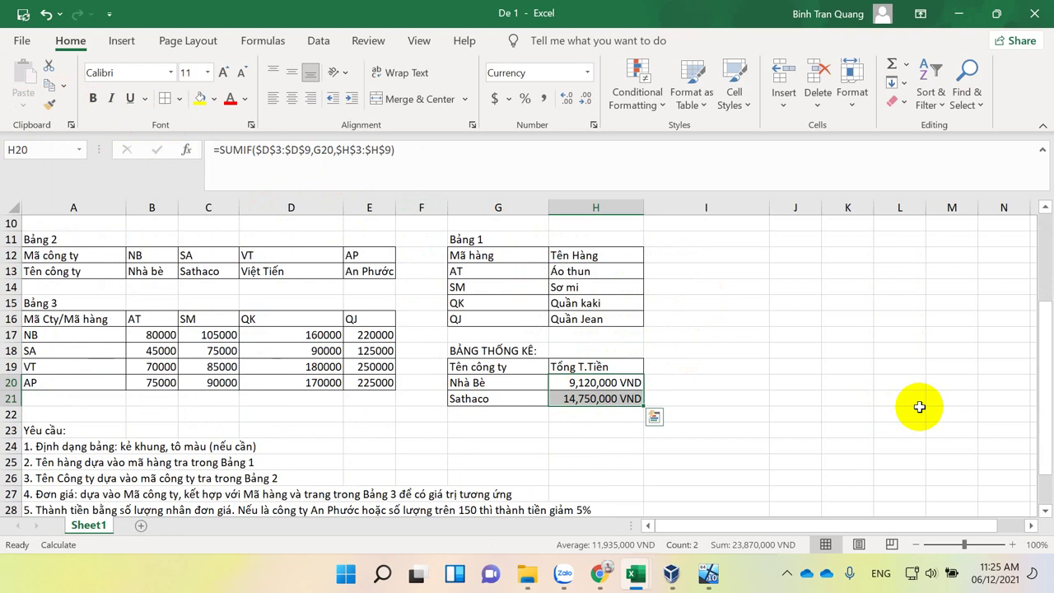
Step: Collapse the expanded formula bar to one line, leaving empty cell H25 selected below the table
{"action": "left_click", "coordinate": [778, 367]}
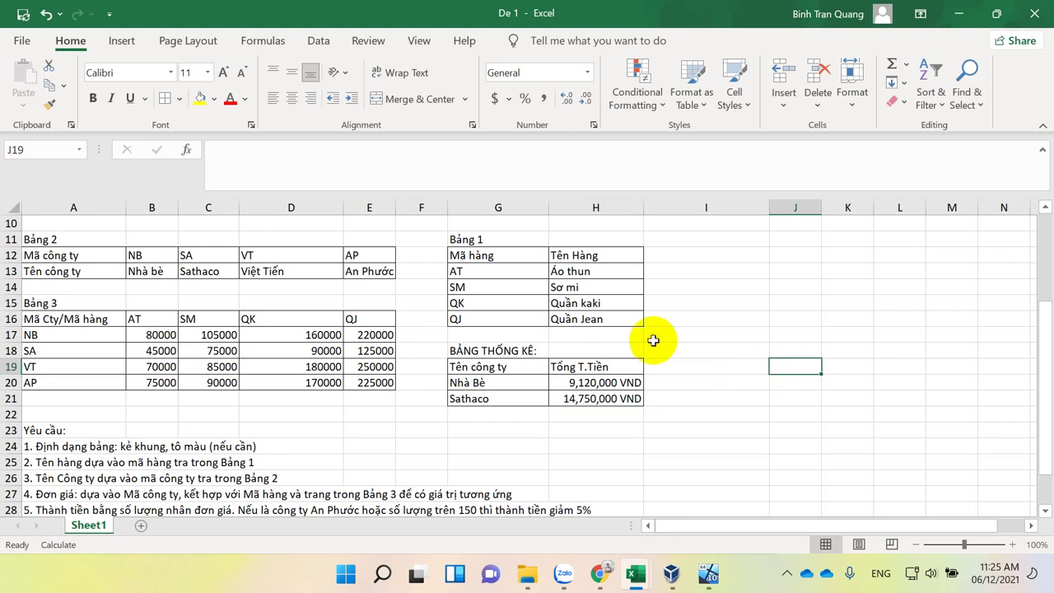
{"action": "left_click", "coordinate": [1041, 149]}
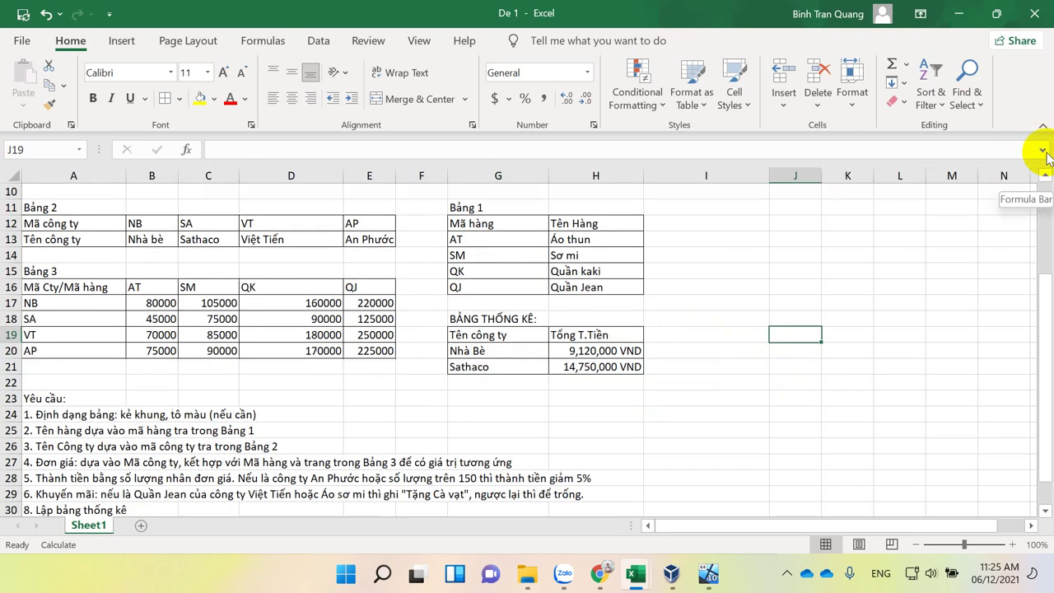
{"action": "left_click", "coordinate": [588, 432]}
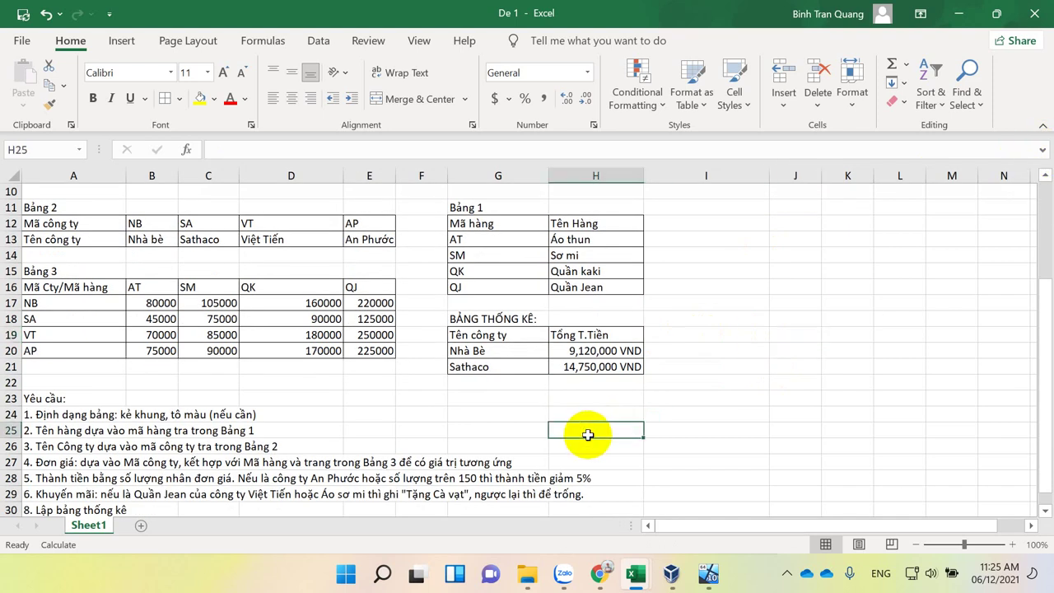